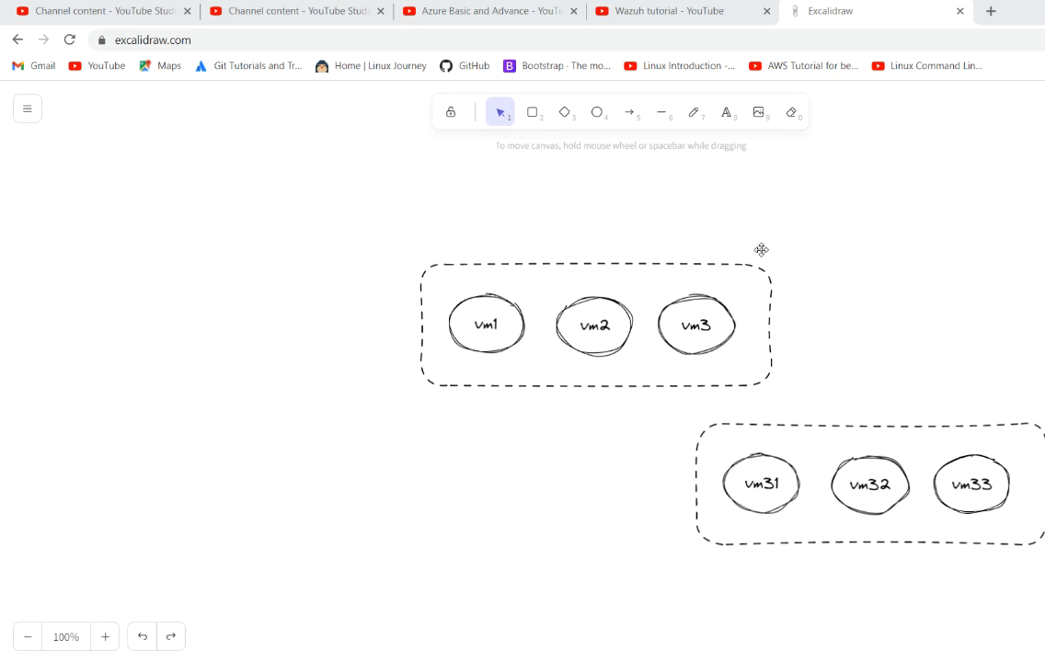
# - Add the text label "NSG" above the dashed box containing vm1, vm2 and vm3
pyautogui.click(724, 112)
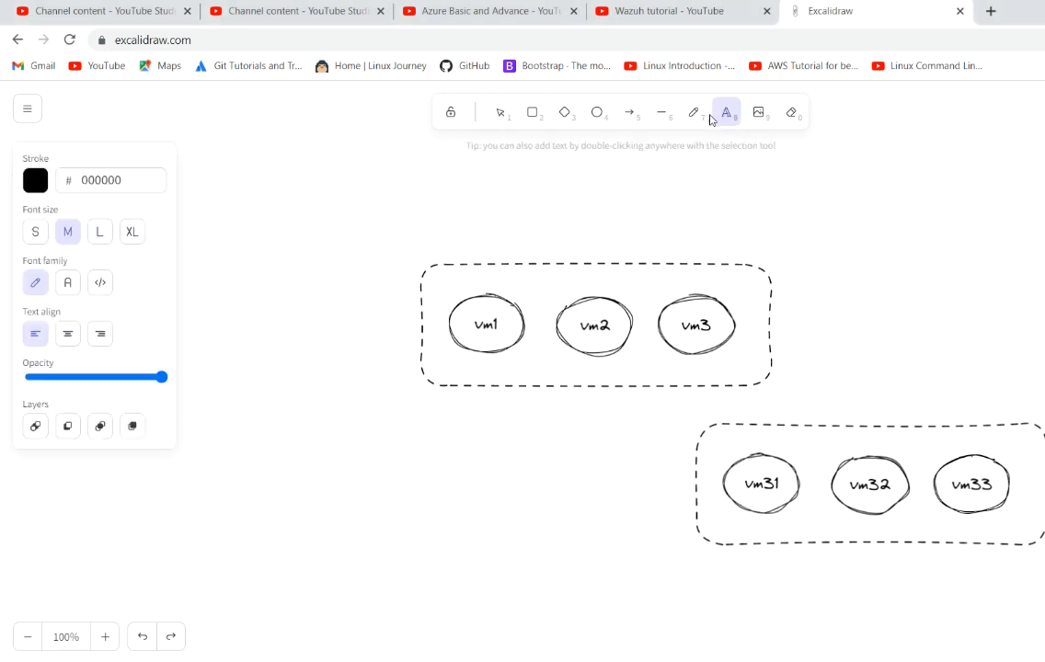
pyautogui.click(513, 215)
pyautogui.write('NSG')
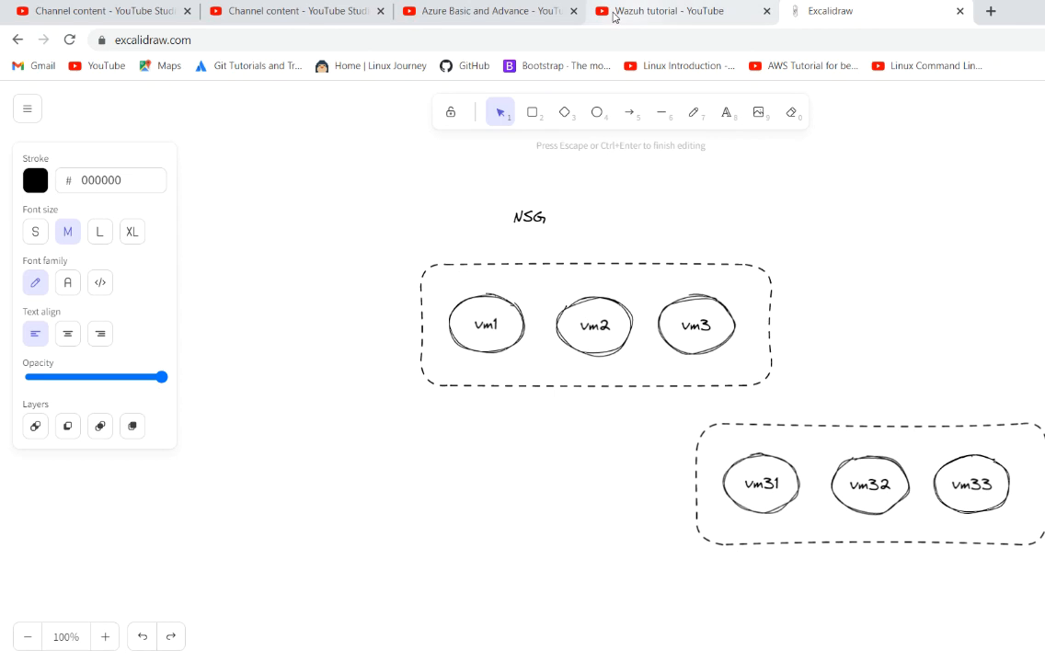
# - Look at the Azure Basic and Advance playlist on YouTube and return to the Excalidraw diagram
pyautogui.click(505, 14)
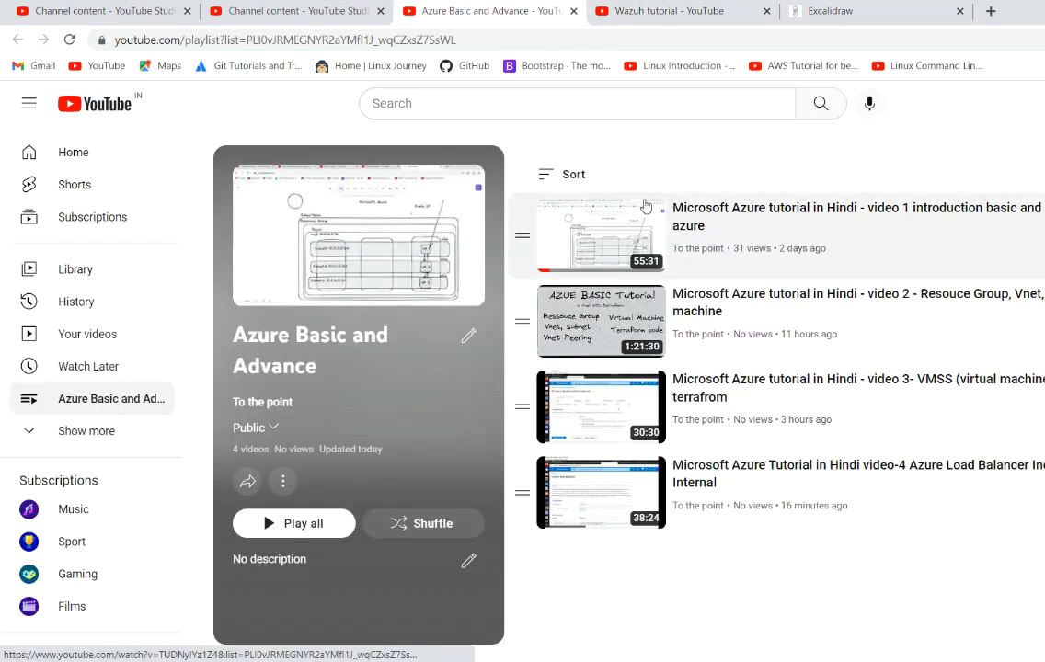
pyautogui.click(838, 13)
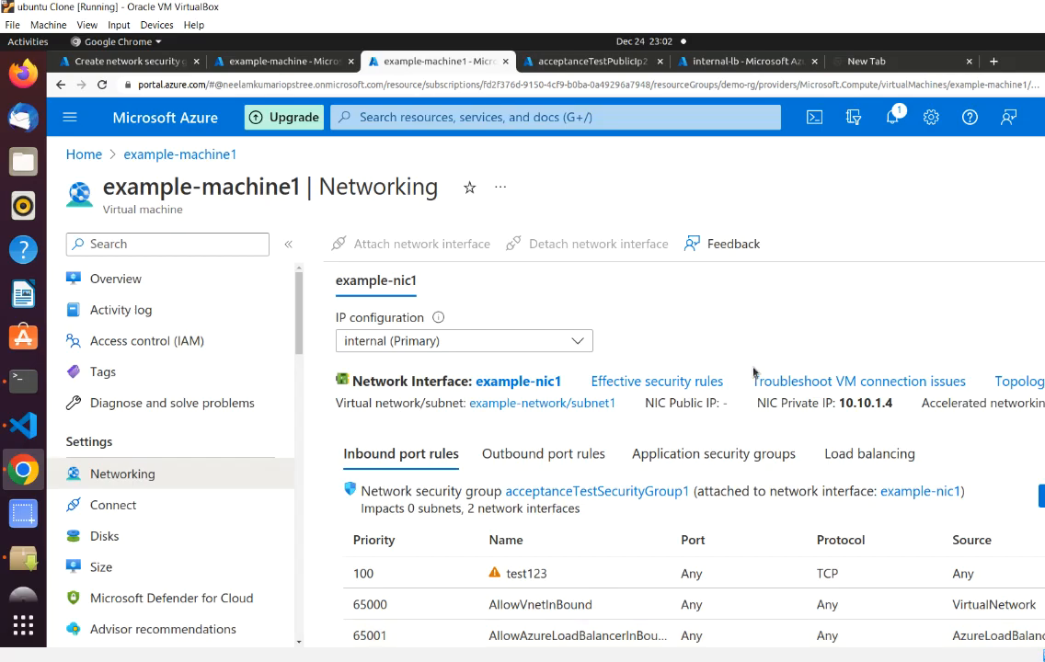
pyautogui.scroll(-2, 758, 328)
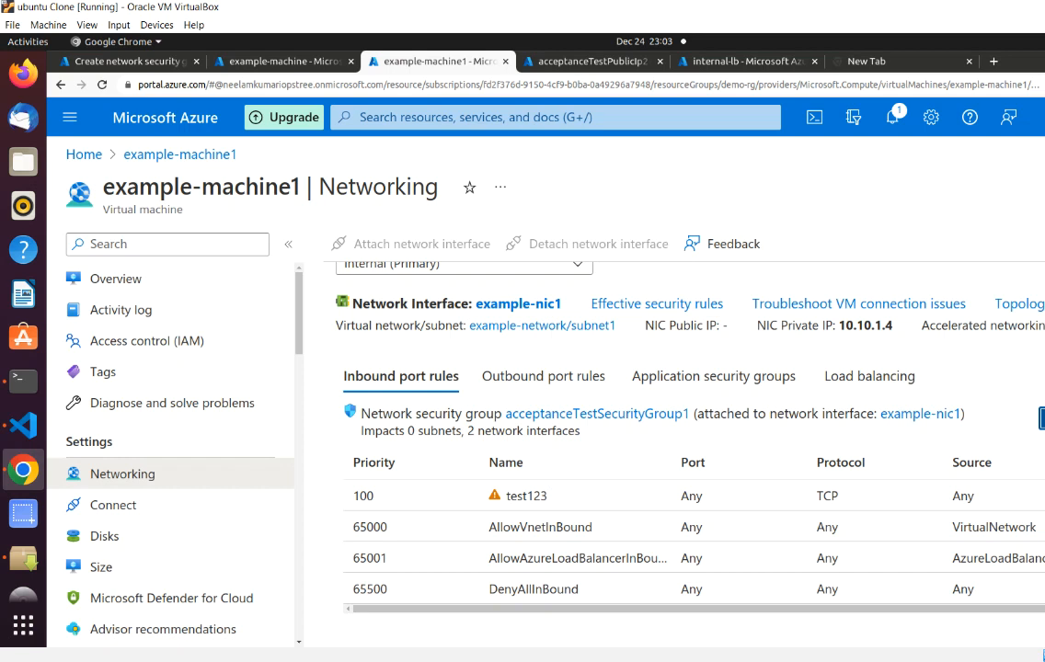
pyautogui.click(1041, 419)
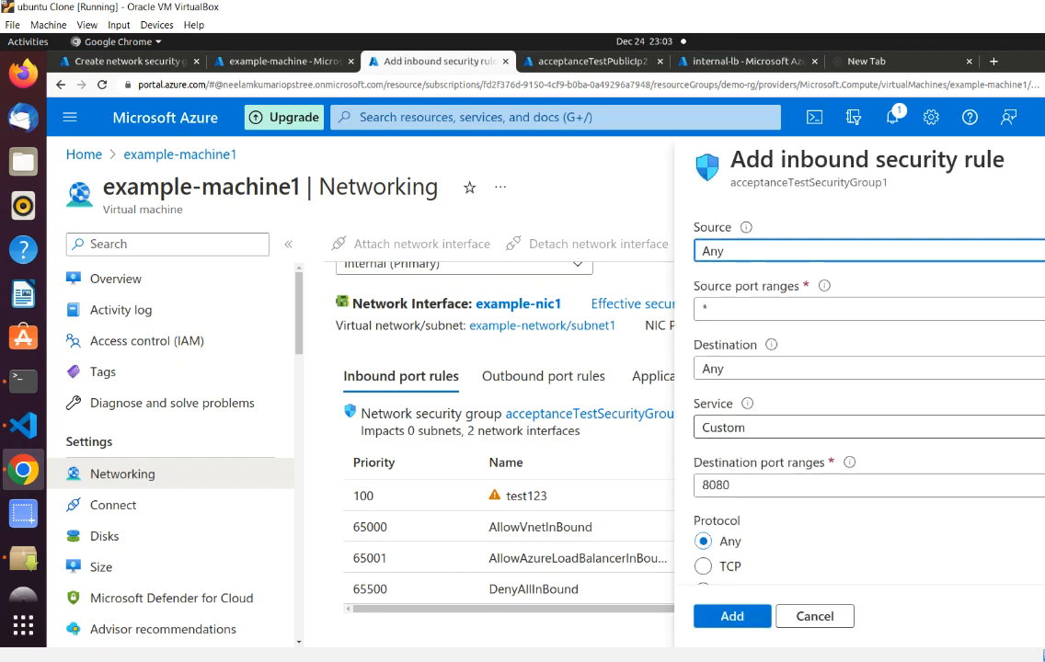
pyautogui.click(797, 254)
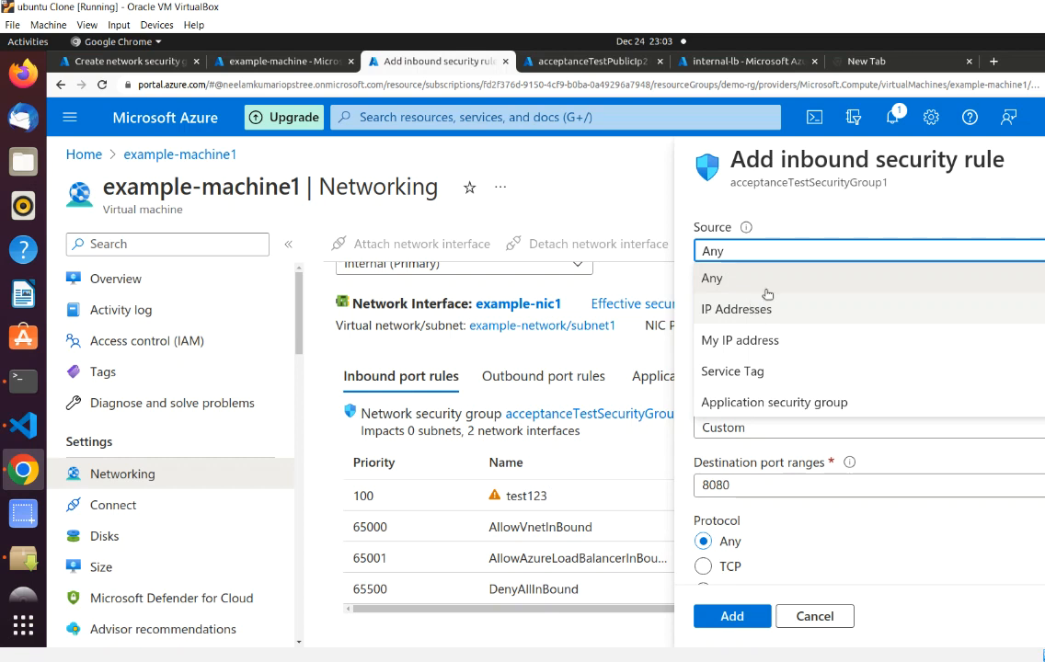
pyautogui.click(809, 215)
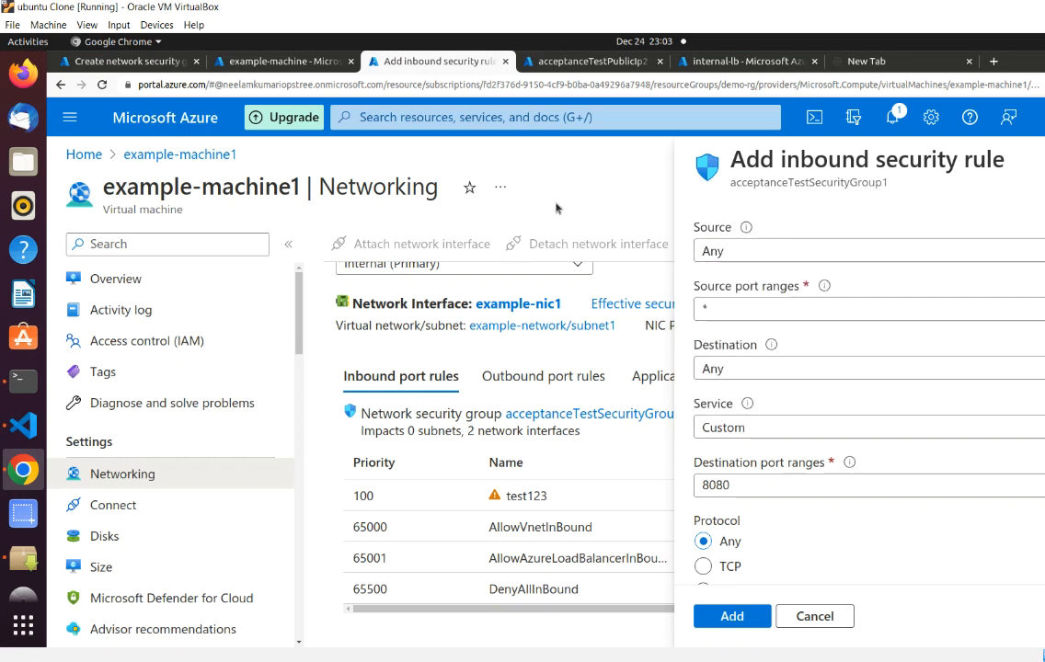
pyautogui.click(1043, 160)
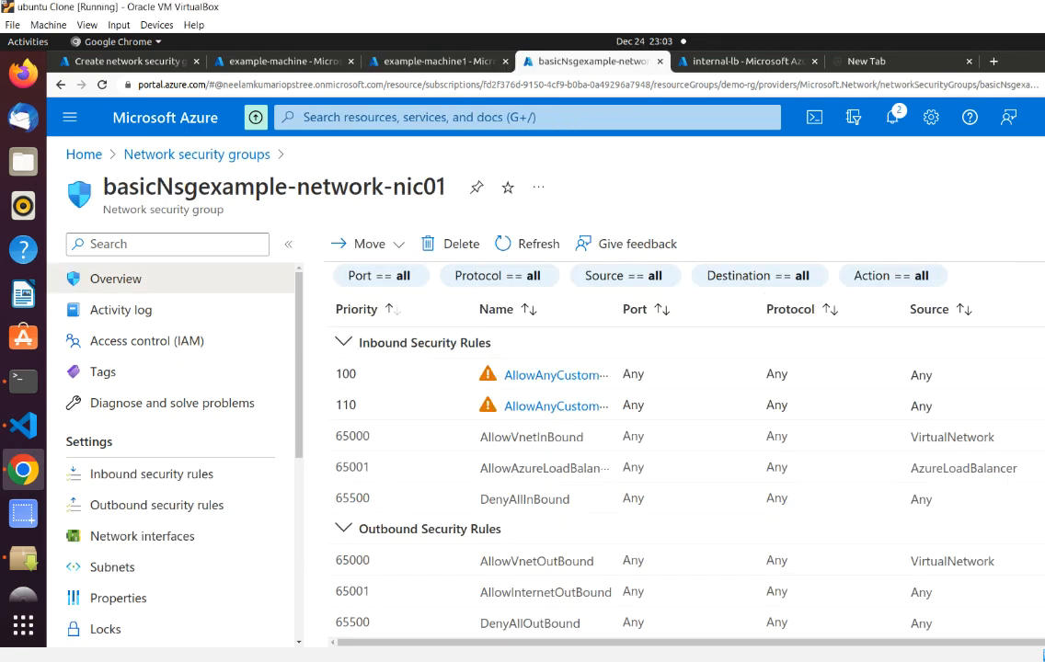
# - Start adding a new inbound security rule to the network security group basicNsgexample-network-nic01
pyautogui.scroll(5, 684, 456)
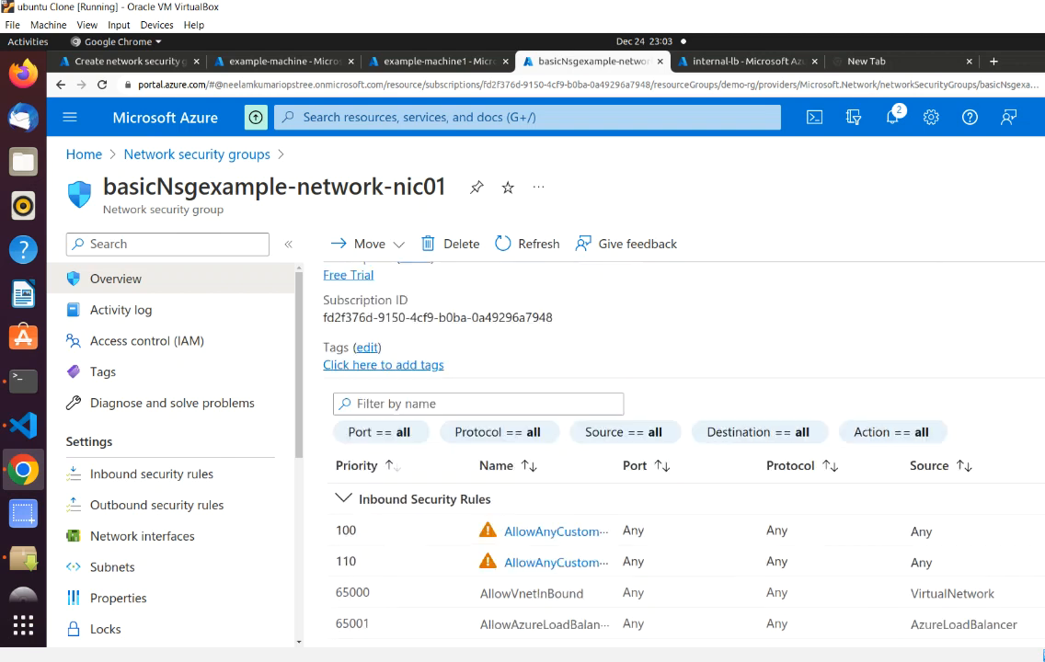
pyautogui.scroll(-4, 683, 455)
pyautogui.scroll(-1, 770, 348)
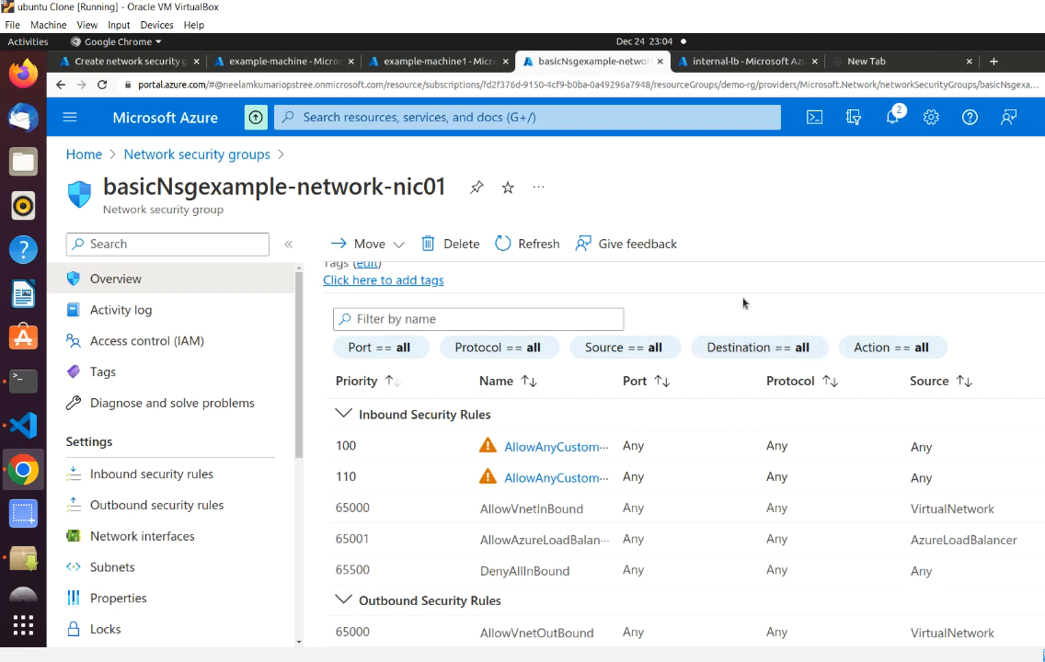
pyautogui.scroll(2, 744, 304)
pyautogui.scroll(2, 743, 304)
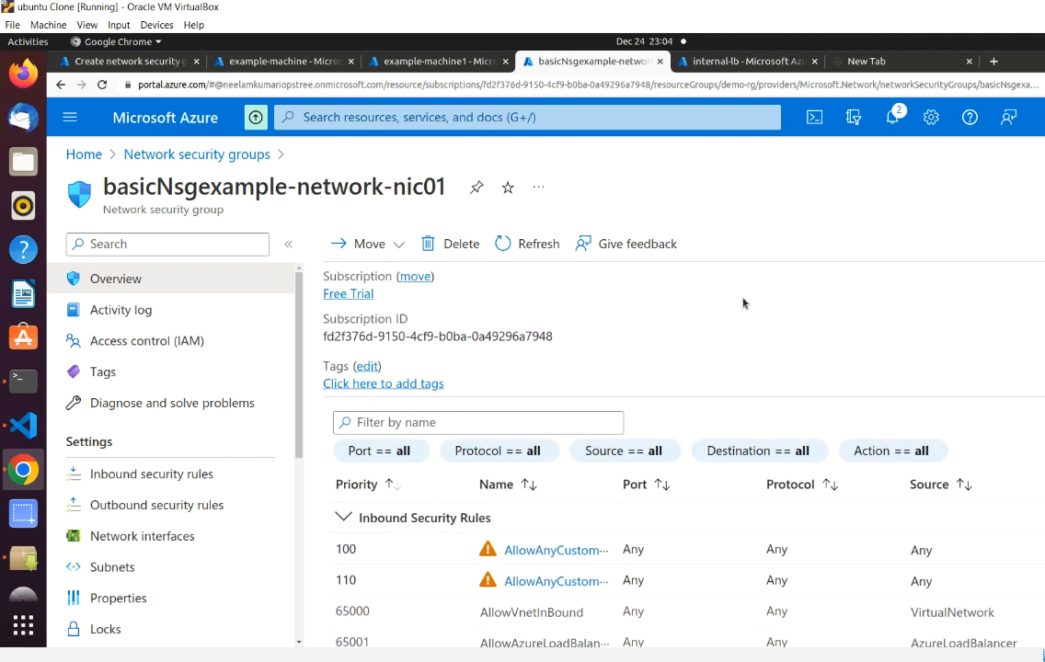
pyautogui.click(207, 471)
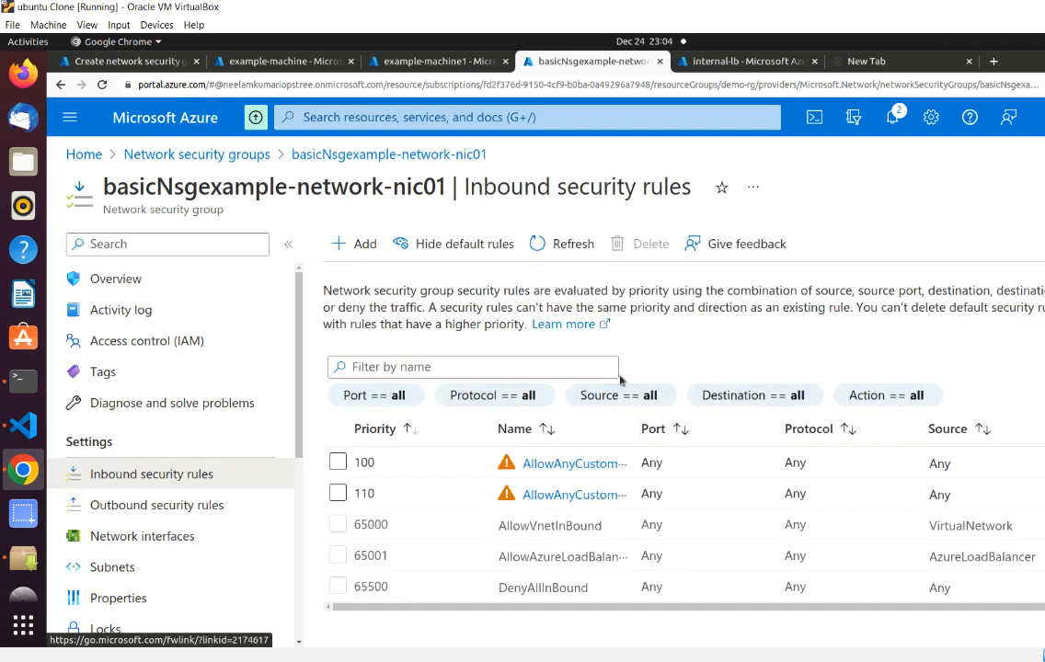
pyautogui.click(341, 244)
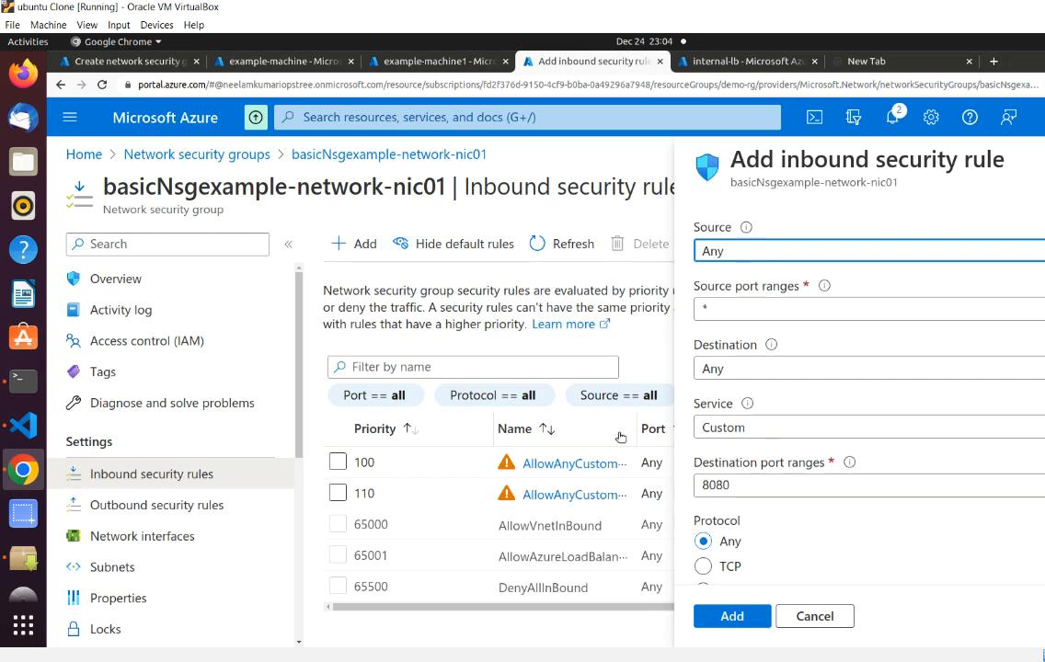
# - Set the new inbound rule's source type to IP Addresses
pyautogui.click(742, 251)
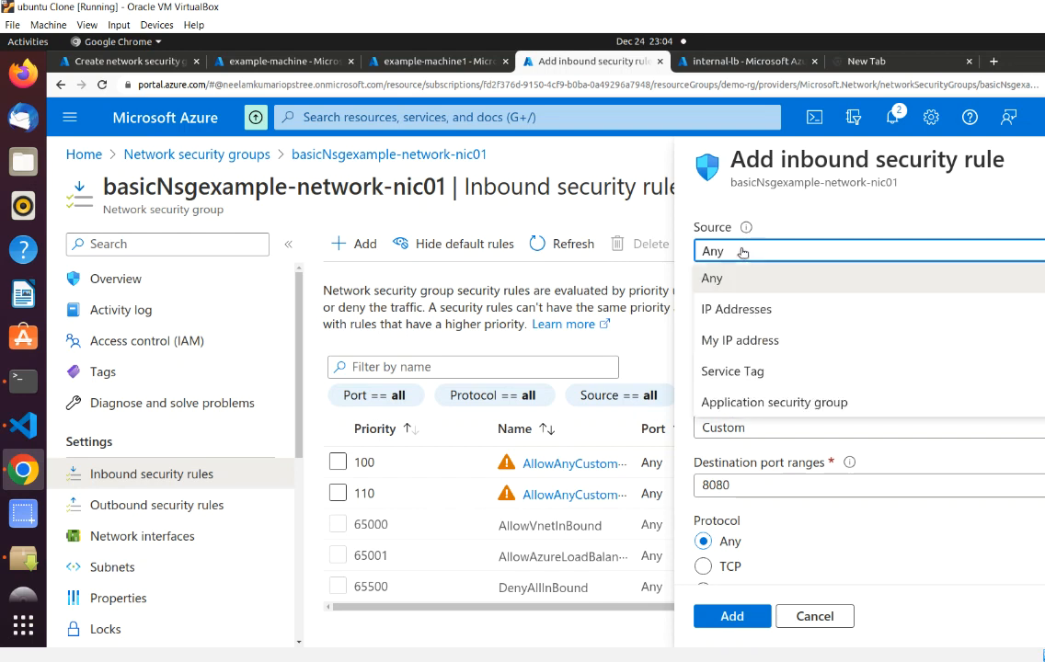
pyautogui.click(733, 279)
pyautogui.click(741, 256)
pyautogui.click(734, 309)
pyautogui.click(736, 309)
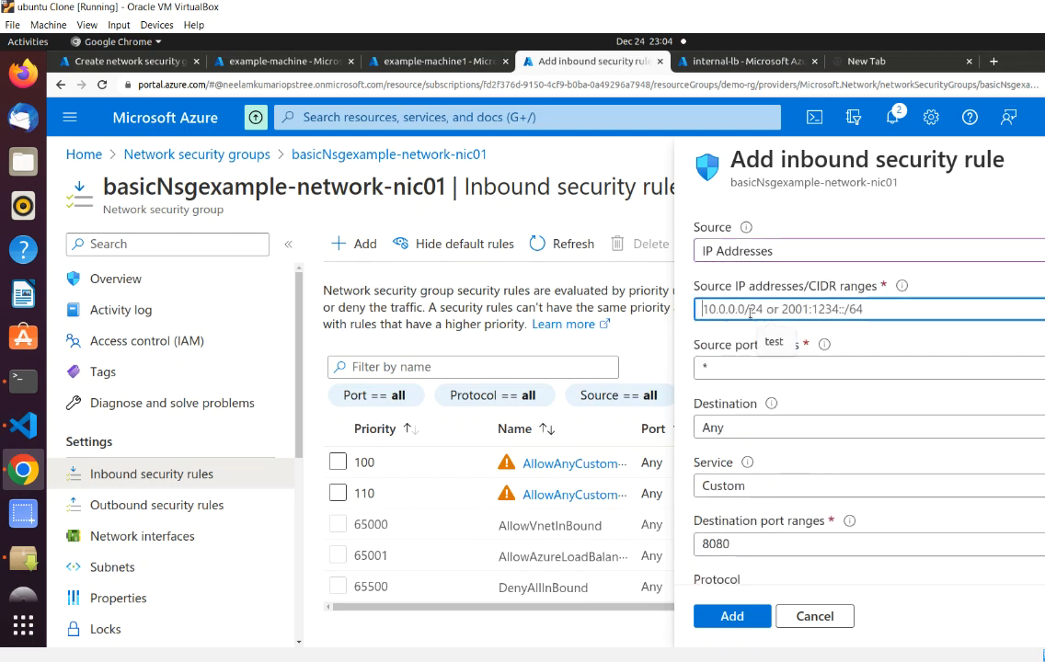
pyautogui.click(774, 227)
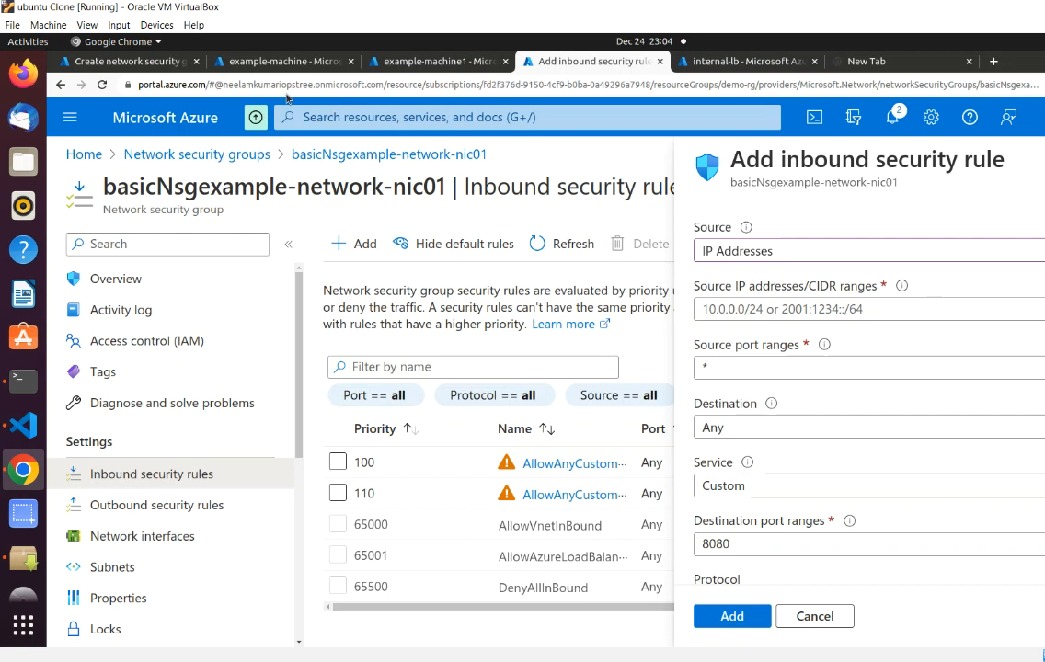
# - Look up the private IP addresses of example-machine and example-machine1, and check the internal-lb frontend IP configuration
pyautogui.click(269, 61)
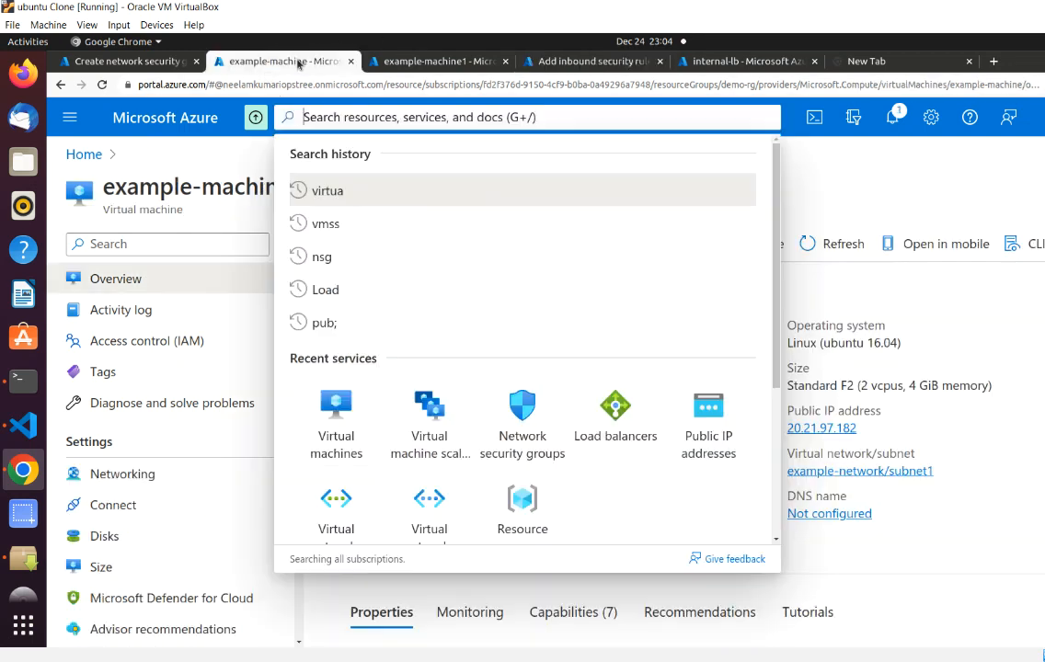
pyautogui.click(809, 190)
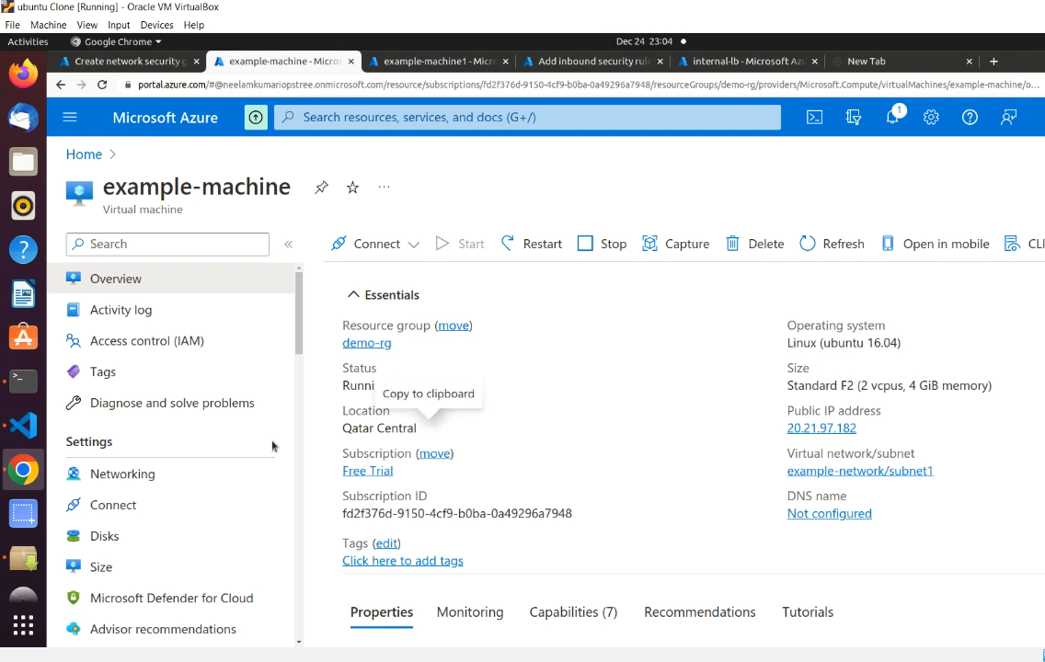
pyautogui.click(183, 472)
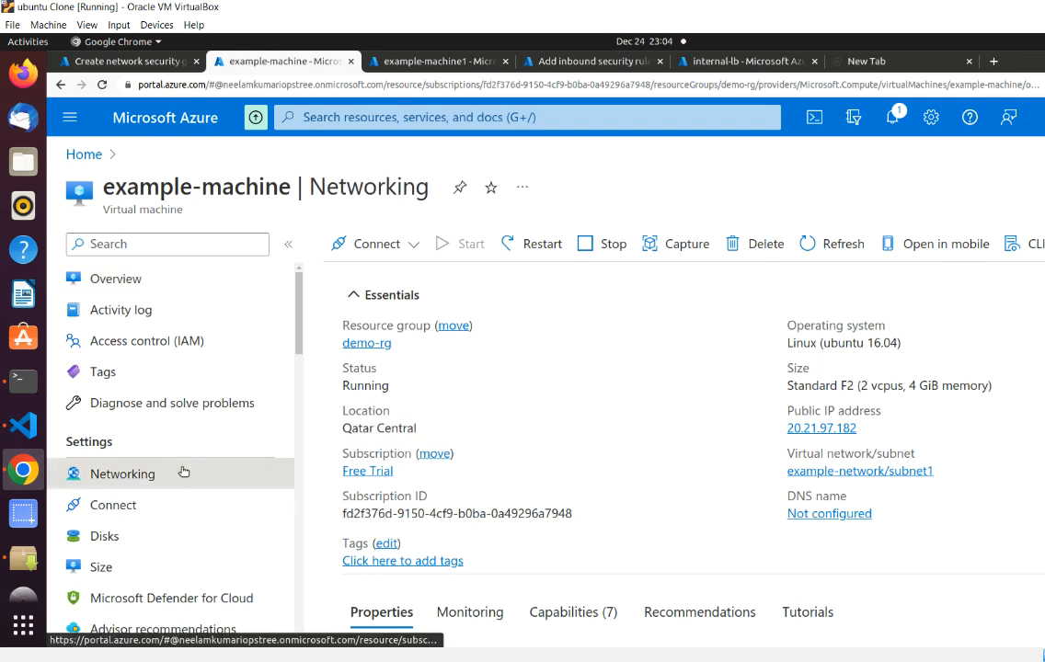
pyautogui.click(419, 62)
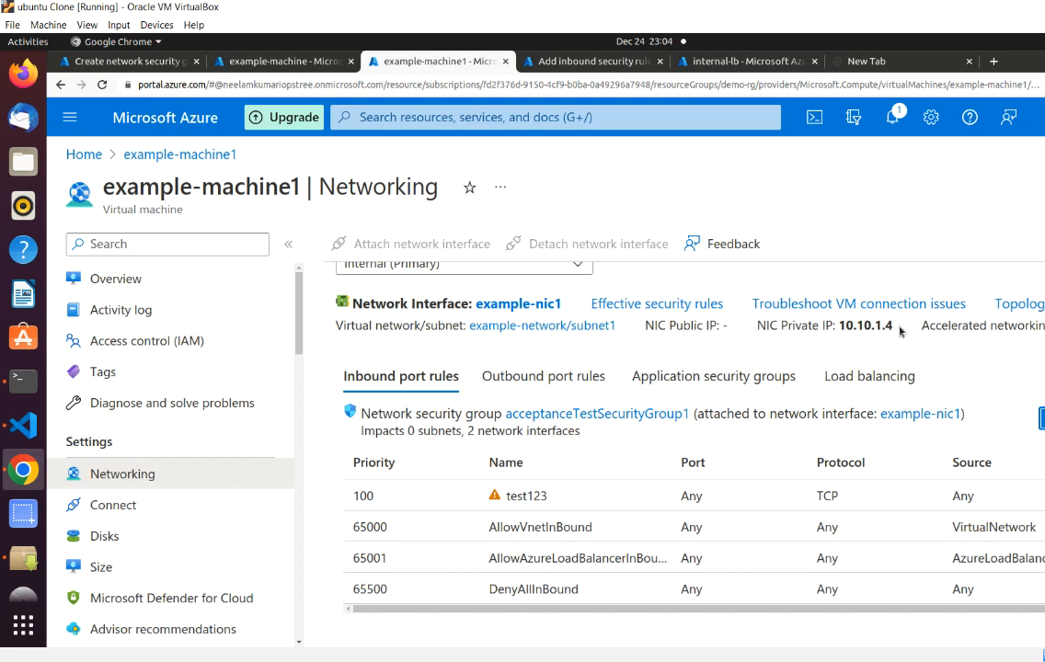
pyautogui.moveTo(894, 325); pyautogui.dragTo(838, 325)
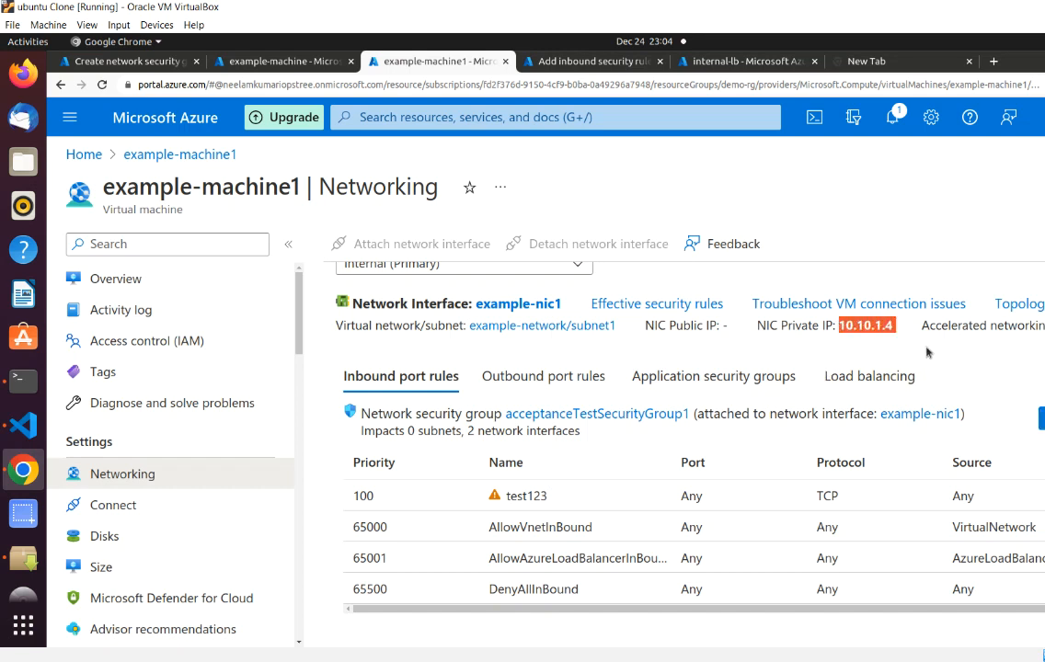
pyautogui.click(235, 59)
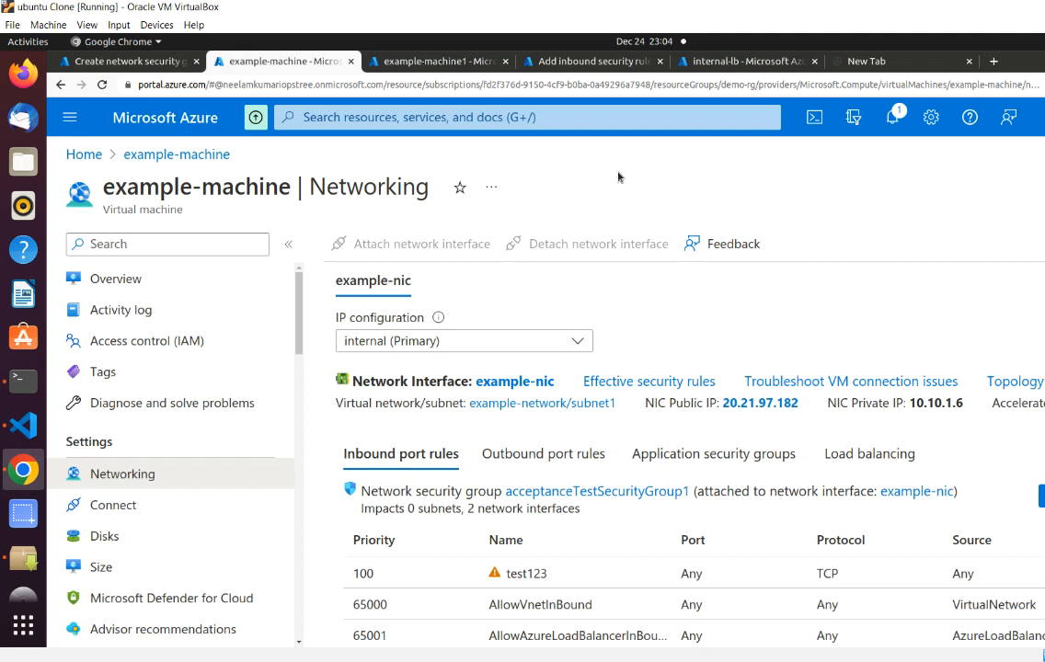
pyautogui.click(431, 64)
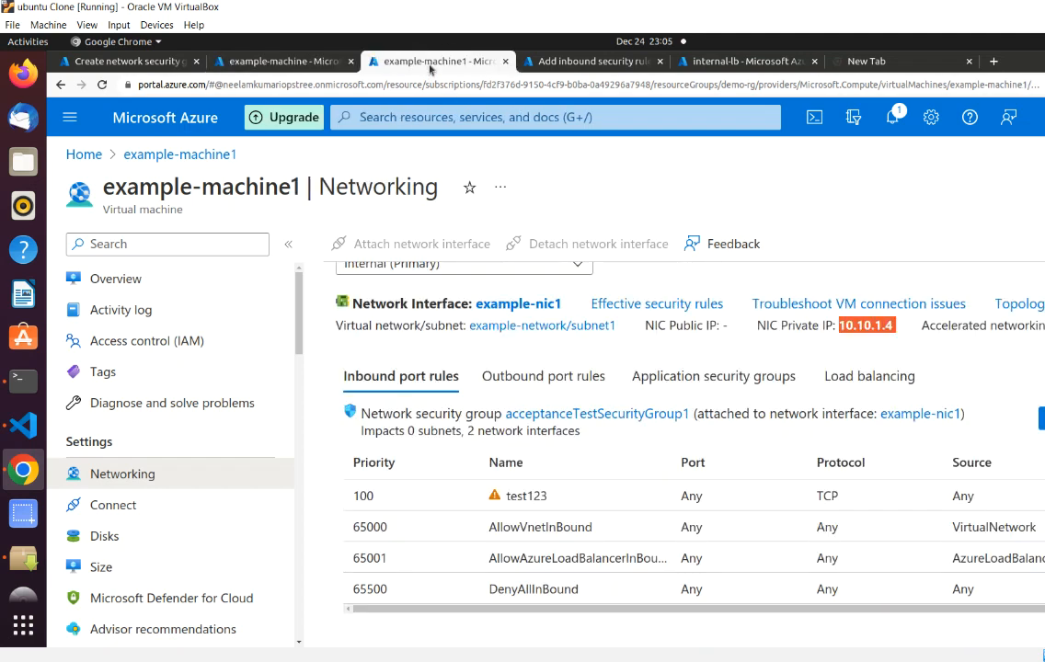
pyautogui.click(682, 65)
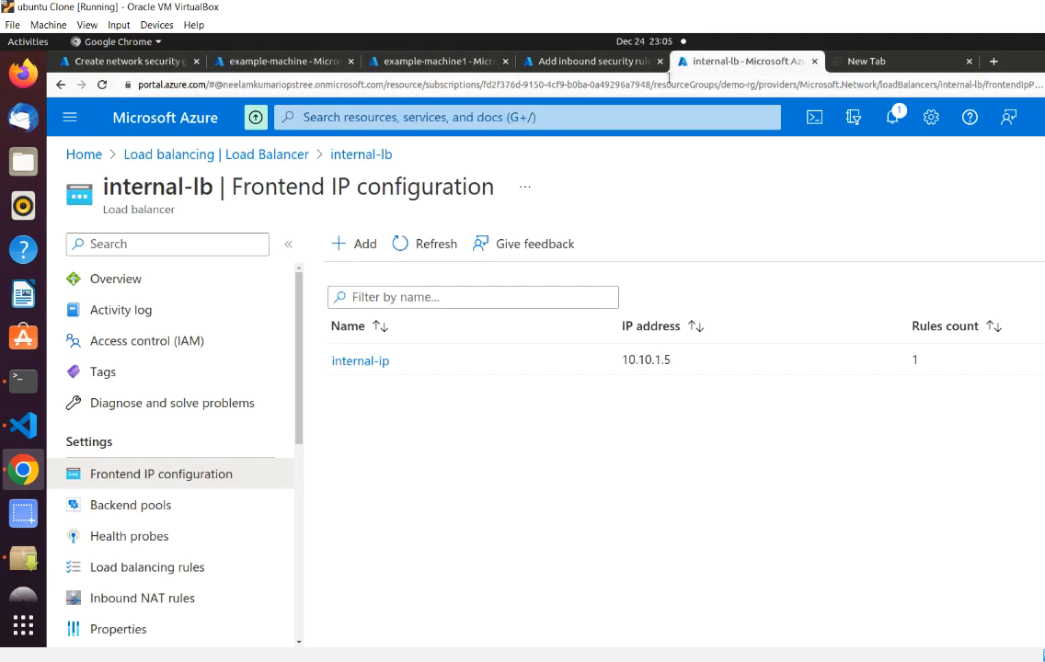
# - Set the inbound rule's source IP address to 10.10.1.4 and its source port range to 22
pyautogui.click(589, 62)
pyautogui.click(741, 309)
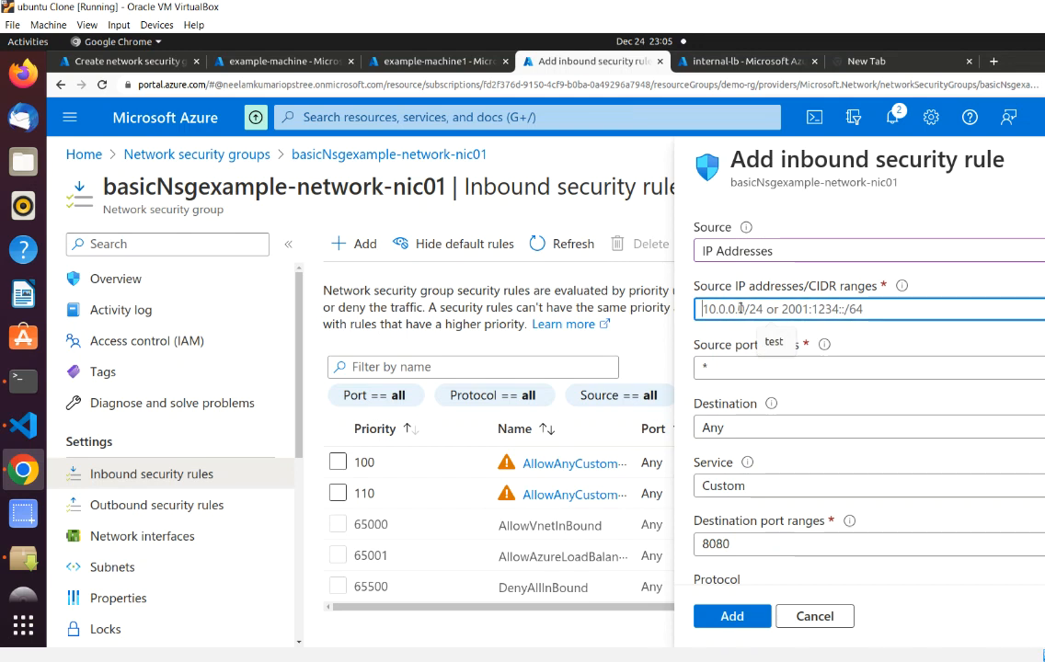
pyautogui.write('10.10.1.4')
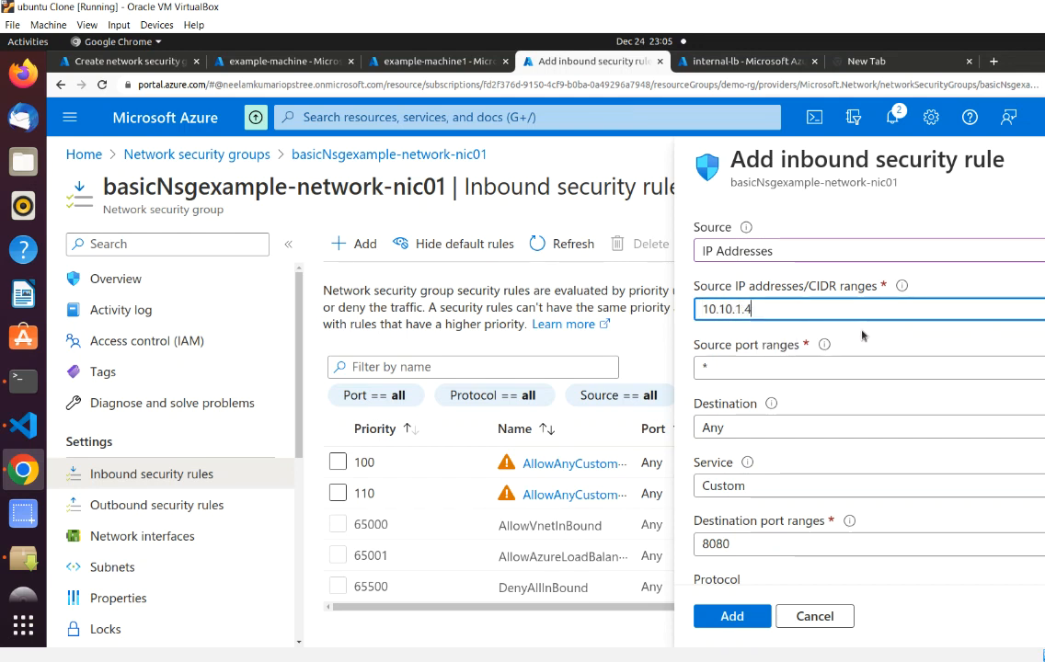
pyautogui.click(732, 368)
pyautogui.press('BackSpace')
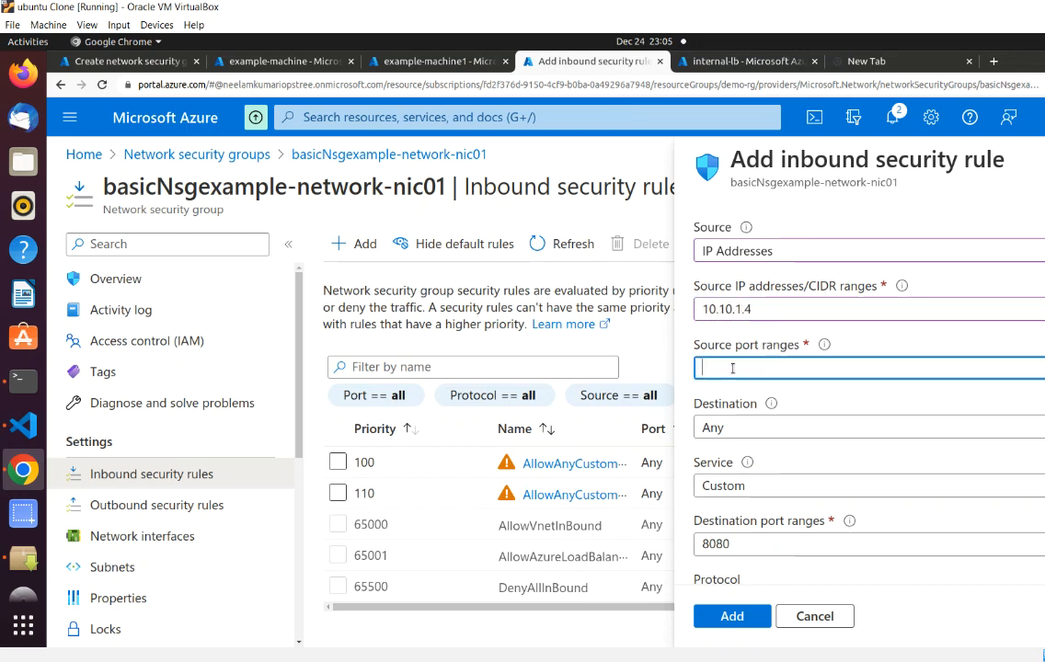
pyautogui.write('22')
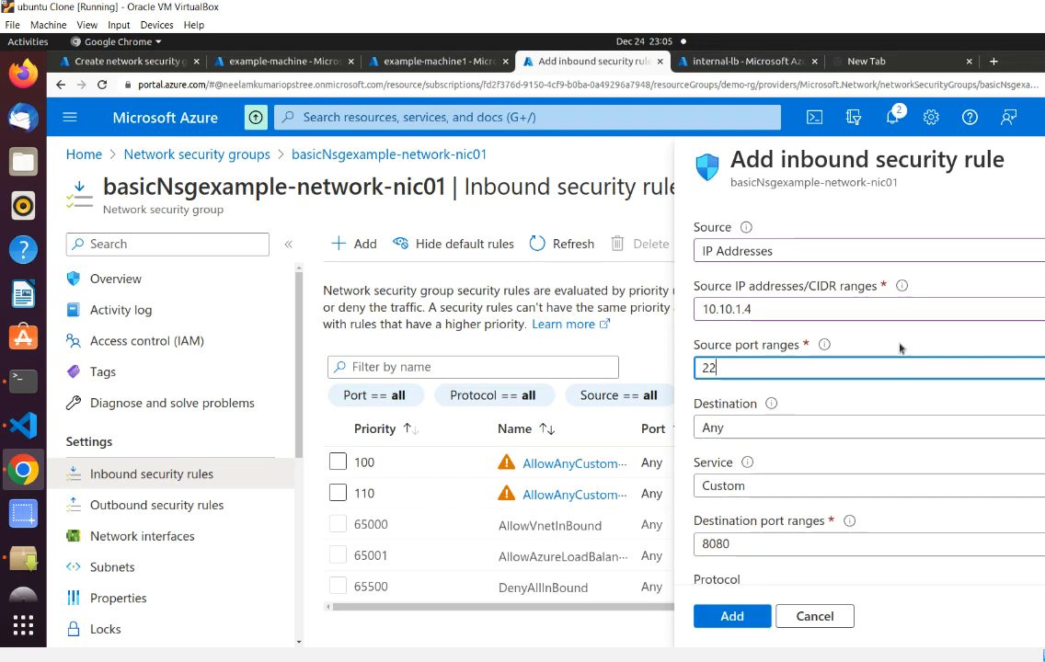
pyautogui.click(900, 345)
# - Set the inbound rule's destination port range to 22
pyautogui.click(766, 429)
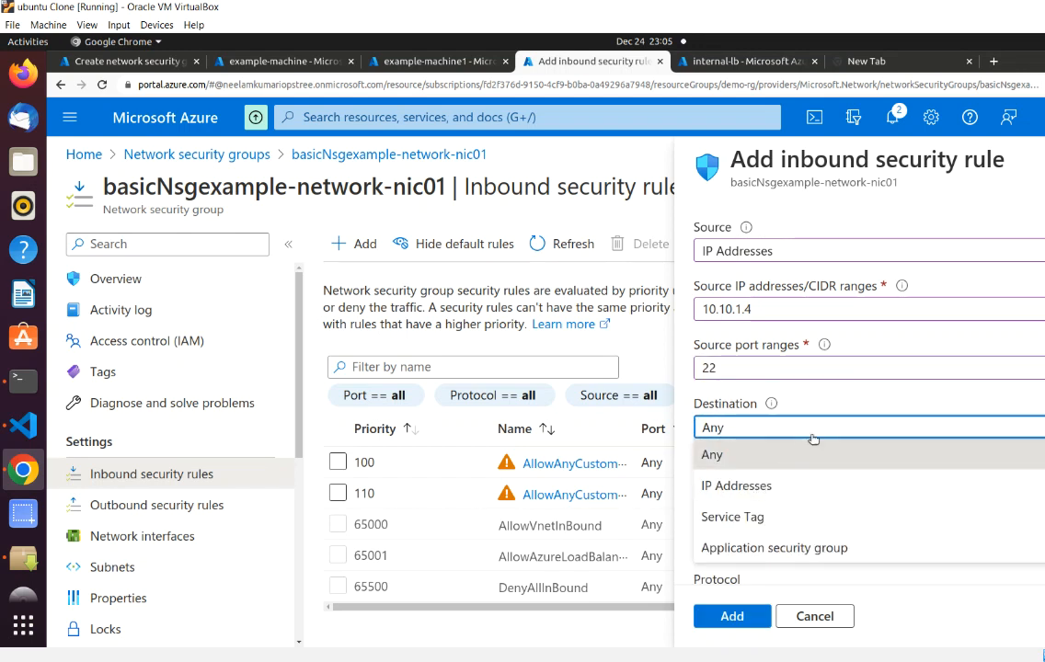
pyautogui.click(837, 406)
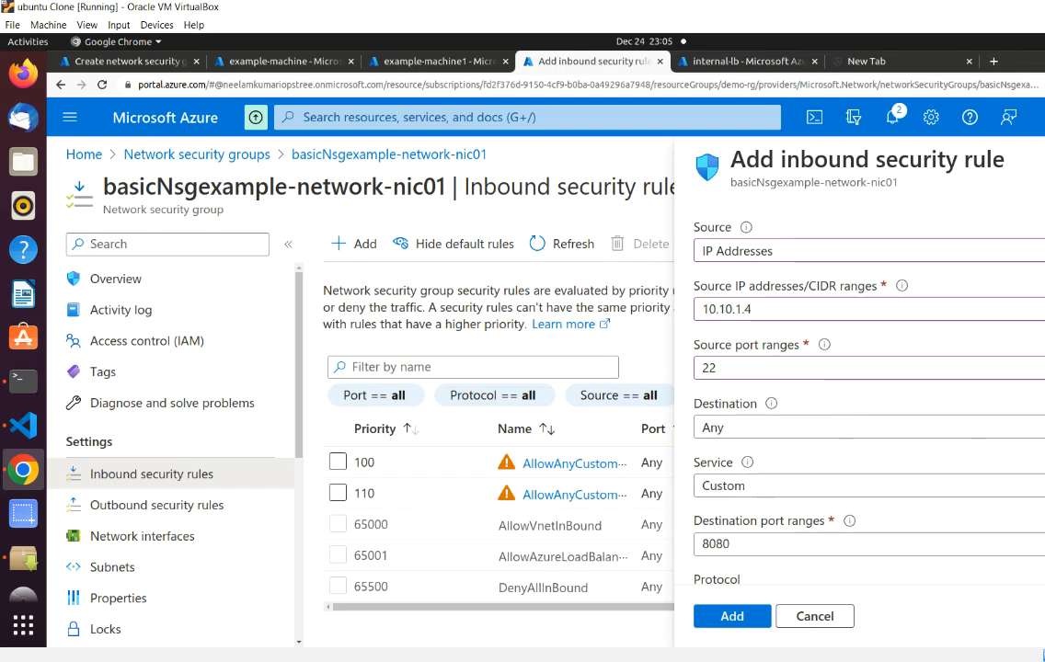
pyautogui.scroll(-2, 869, 414)
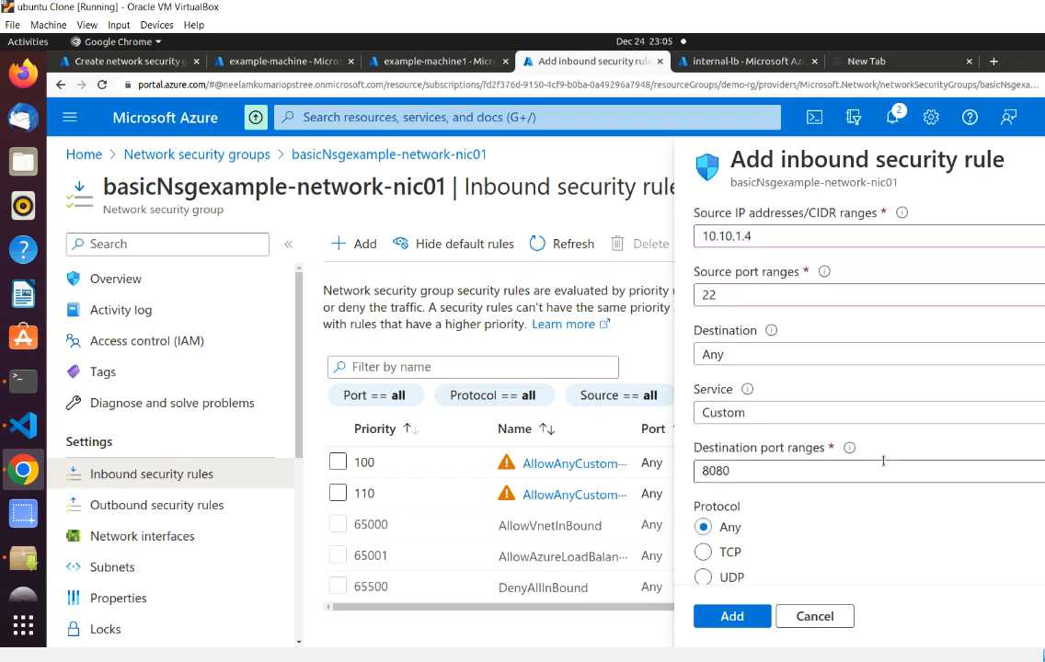
pyautogui.click(751, 467)
pyautogui.press('BackSpace')
pyautogui.press('BackSpace')
pyautogui.press('BackSpace')
pyautogui.press('BackSpace')
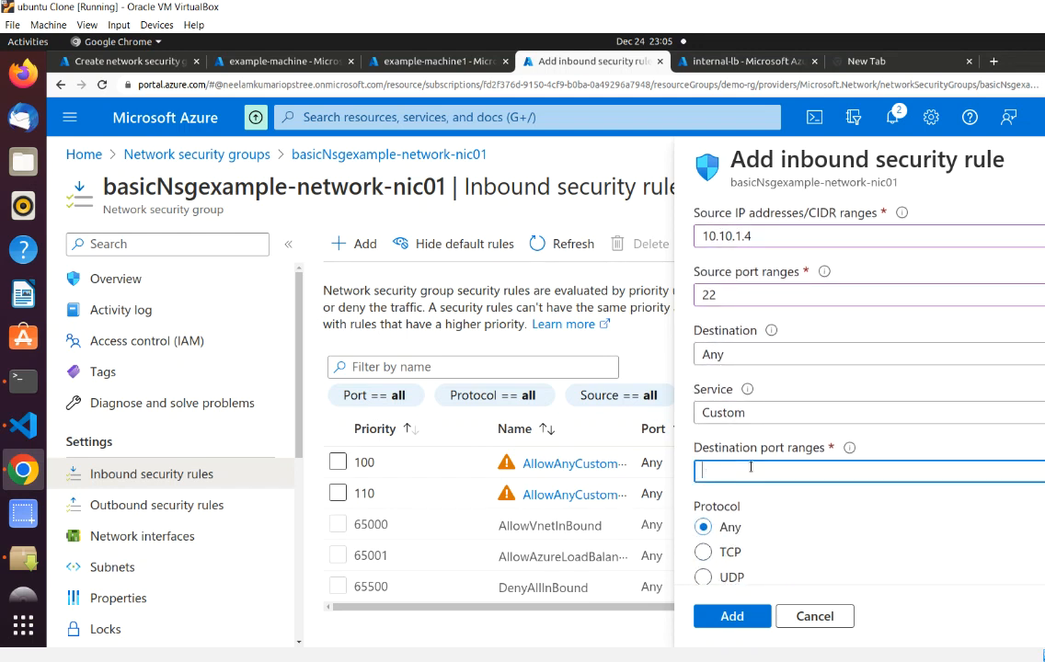
pyautogui.write('22')
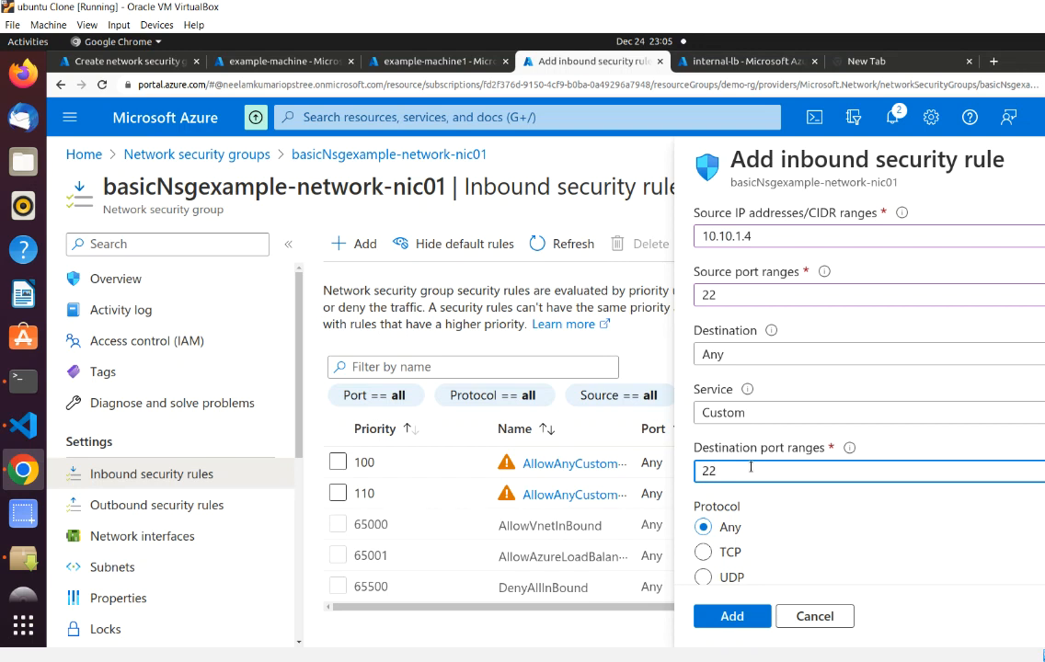
# - Set the inbound rule's destination type to IP Addresses
pyautogui.click(755, 356)
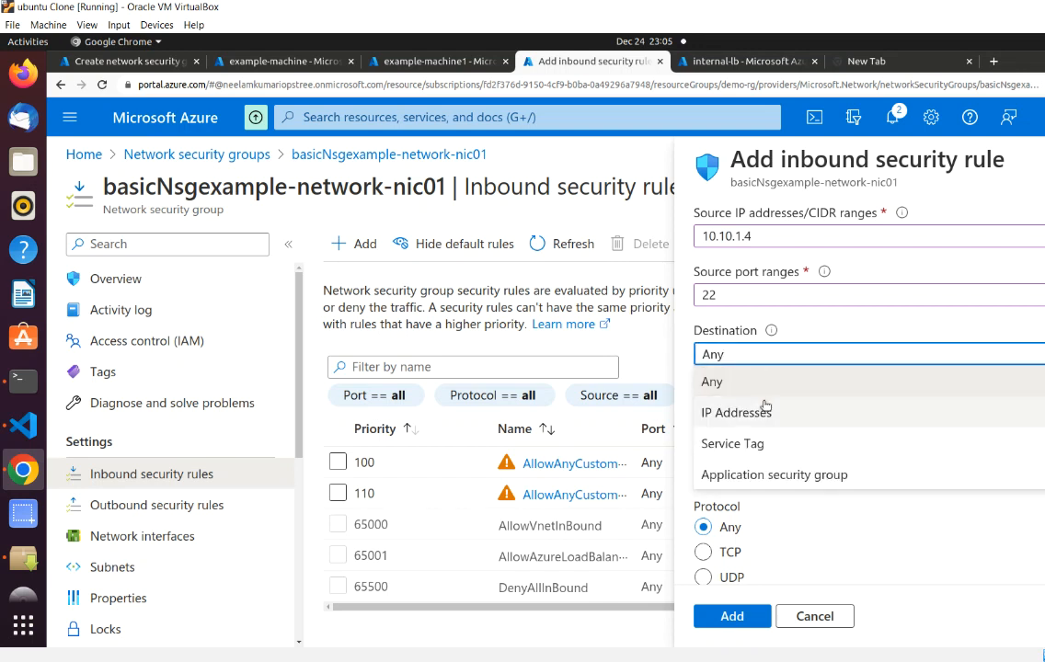
pyautogui.press('Down')
pyautogui.press('Down')
pyautogui.press('Down')
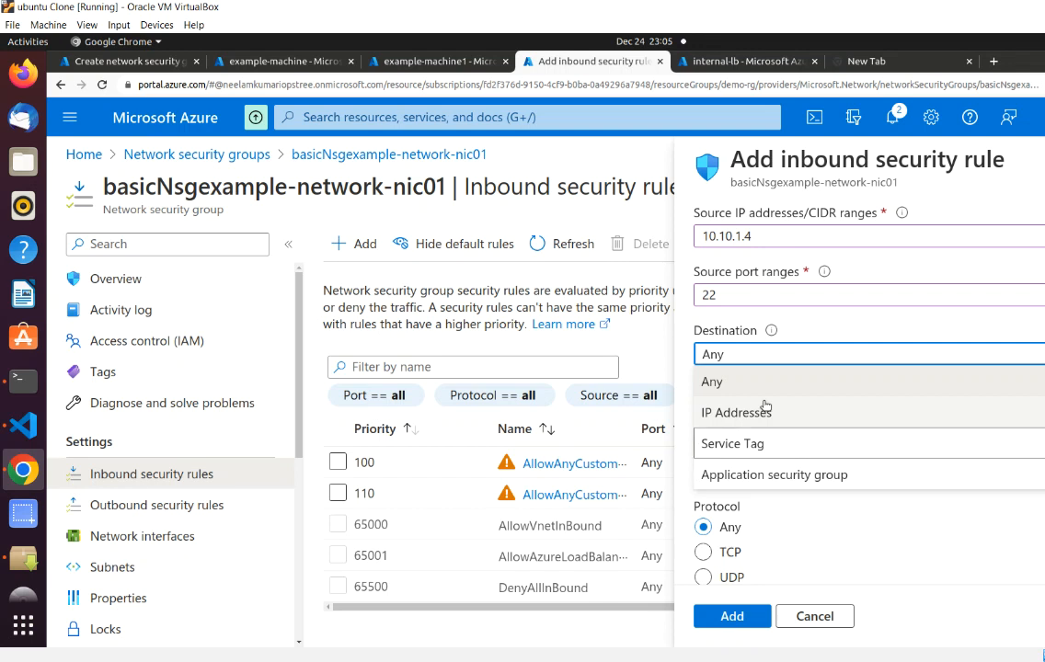
pyautogui.click(765, 409)
pyautogui.click(772, 404)
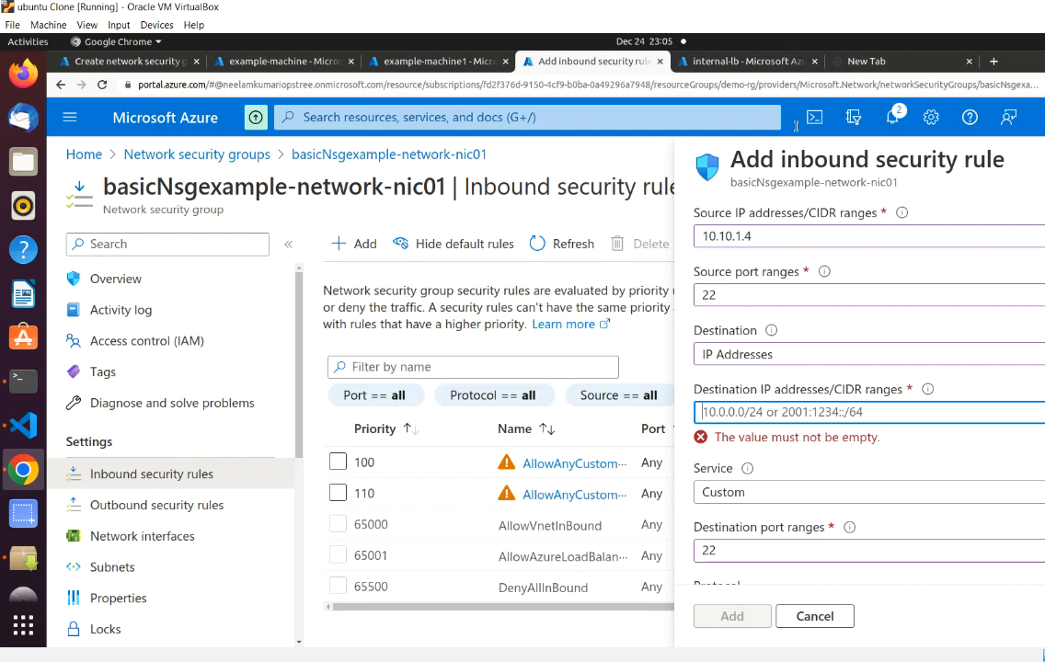
# - Look up example-machine's private IP and set the inbound rule's destination IP address to 10.10.1.6
pyautogui.click(258, 66)
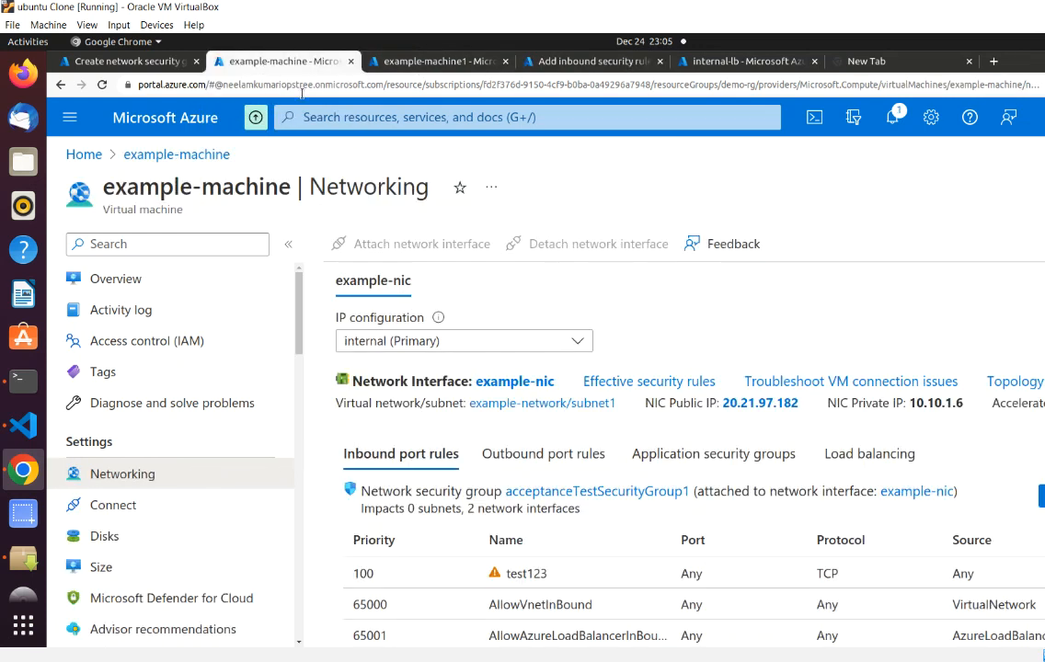
pyautogui.moveTo(967, 404); pyautogui.dragTo(908, 403)
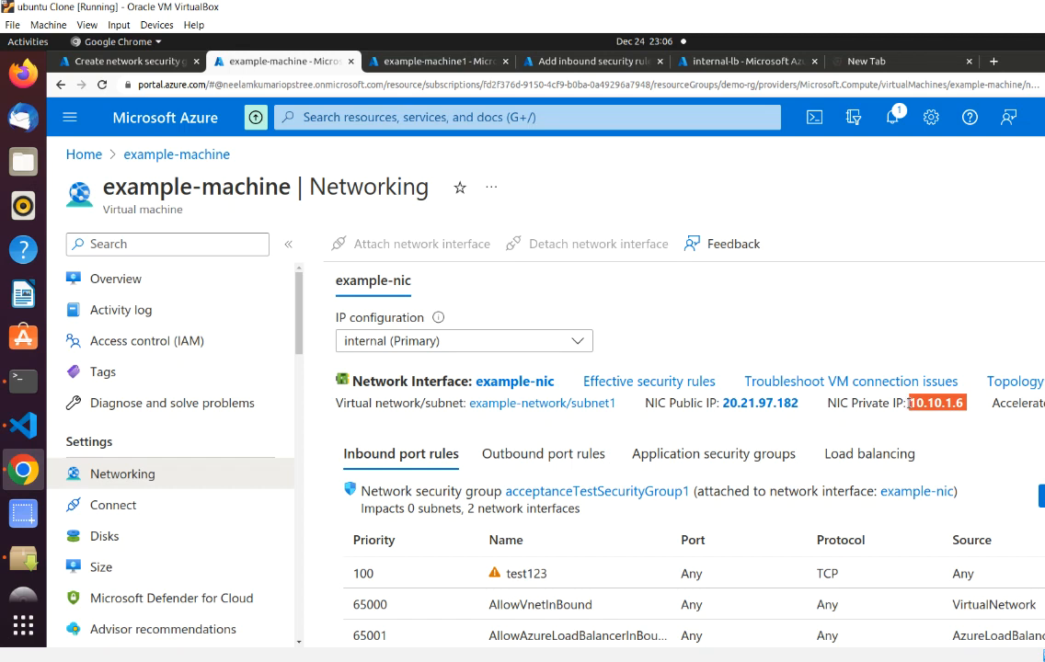
pyautogui.click(533, 61)
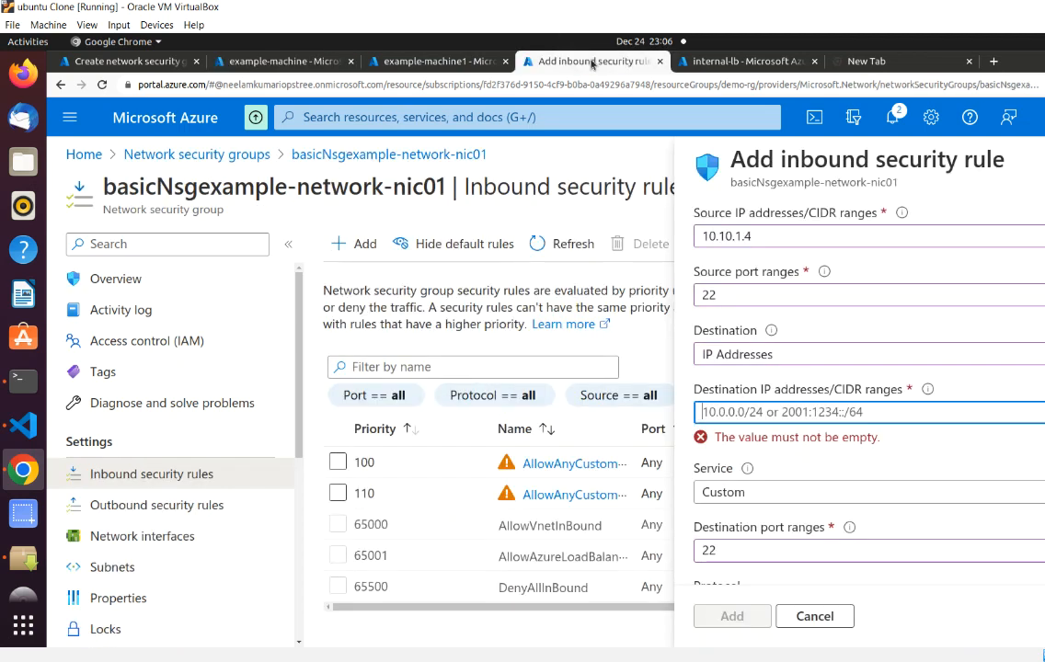
pyautogui.click(730, 412)
pyautogui.write('10.10.1.6')
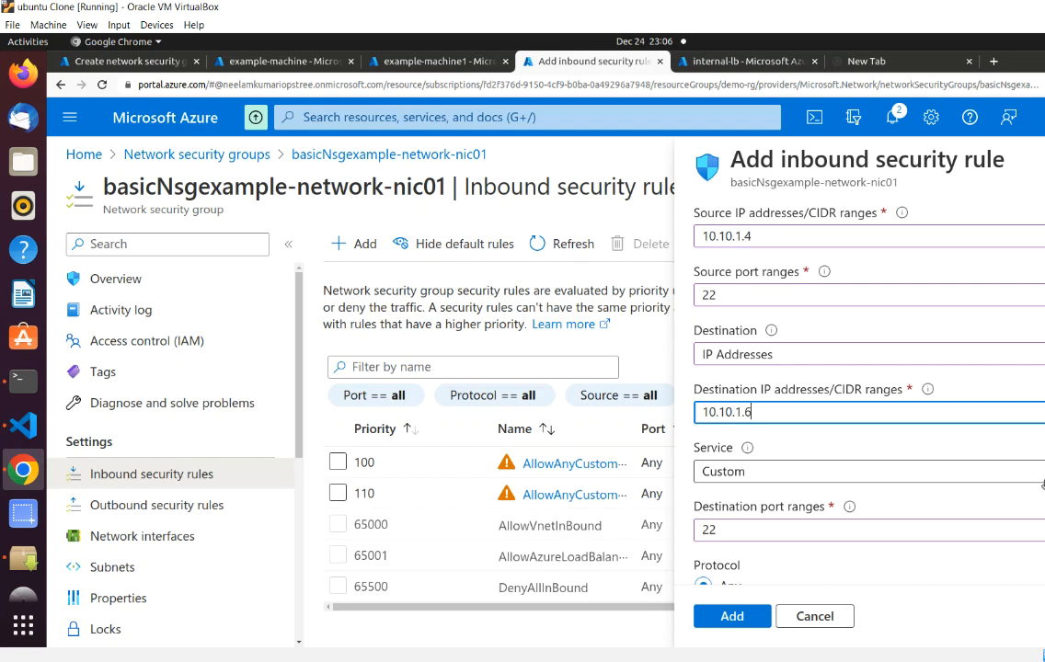
# - Set the inbound rule's service to SSH, keep the Allow action and priority 120, and add the rule
pyautogui.click(782, 471)
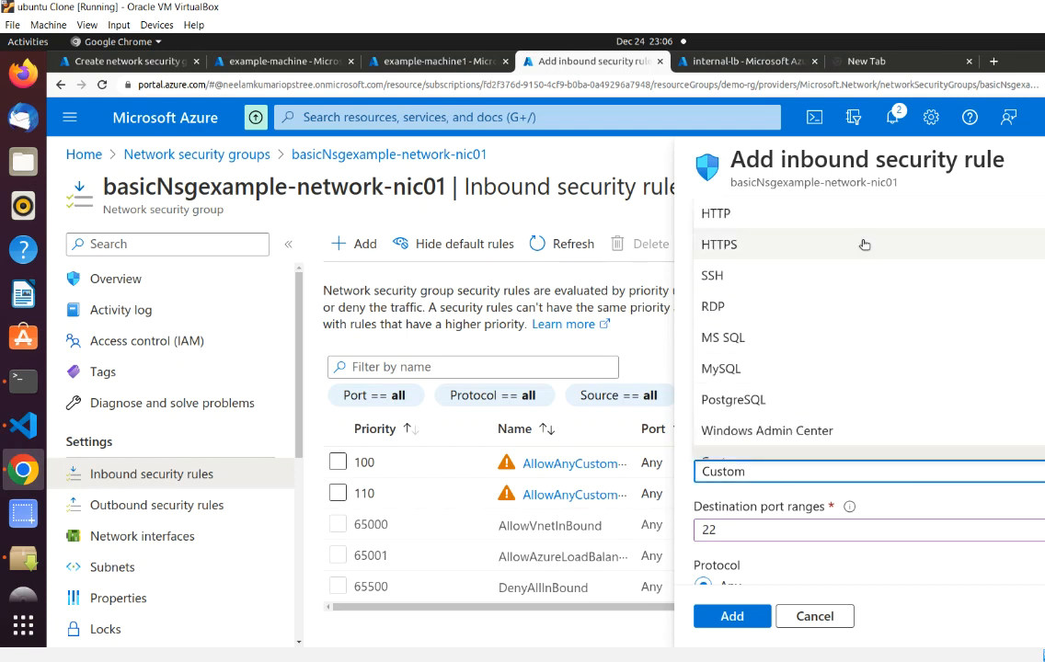
pyautogui.click(856, 275)
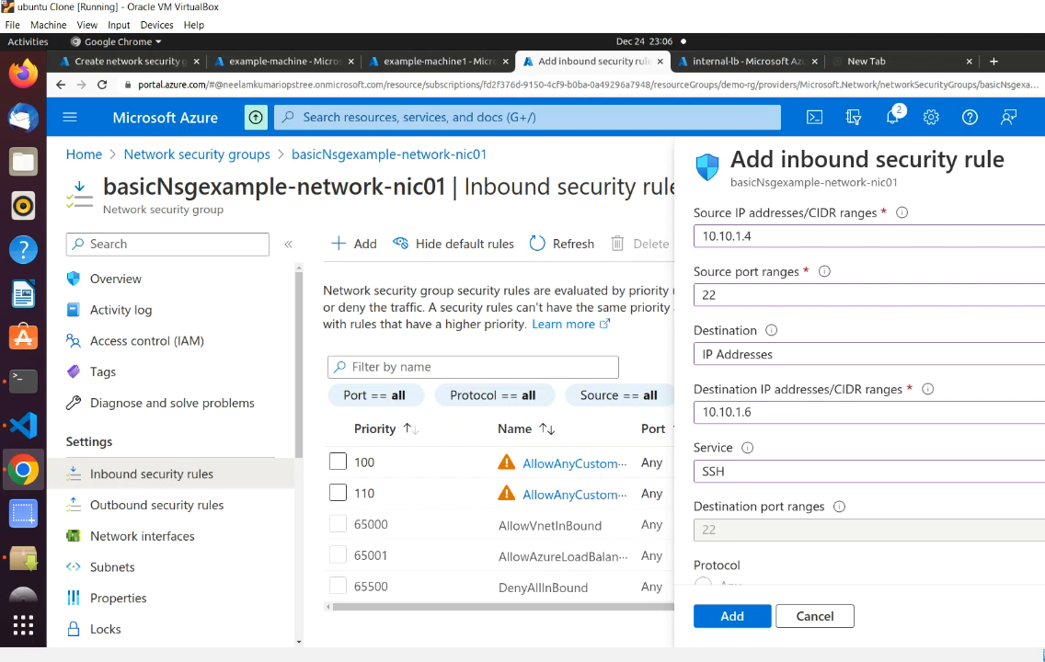
pyautogui.scroll(-5, 865, 368)
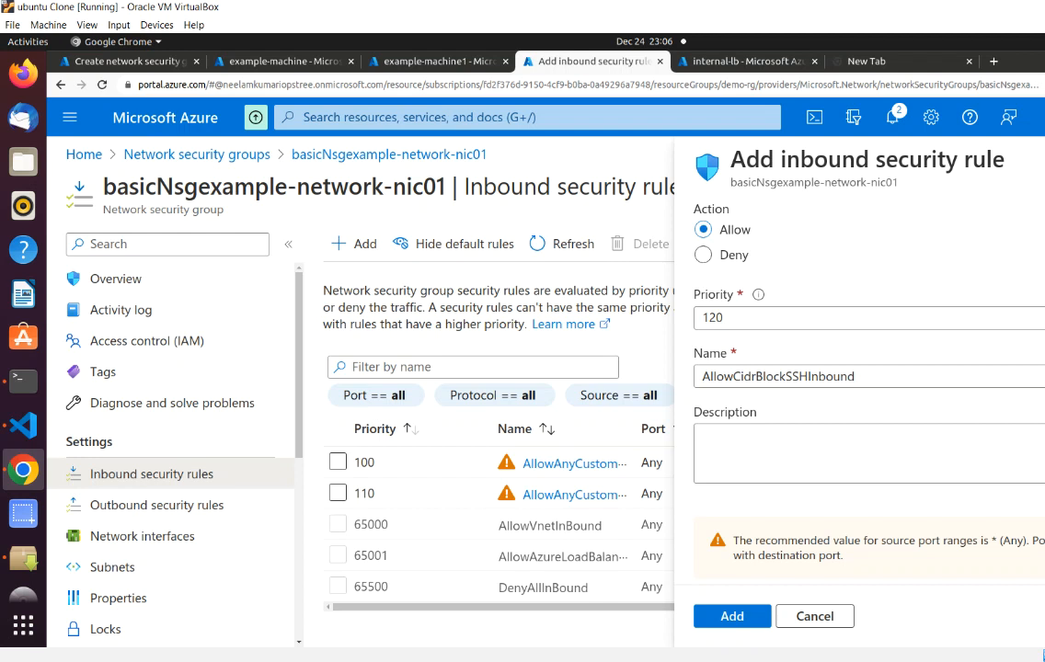
pyautogui.scroll(2, 864, 368)
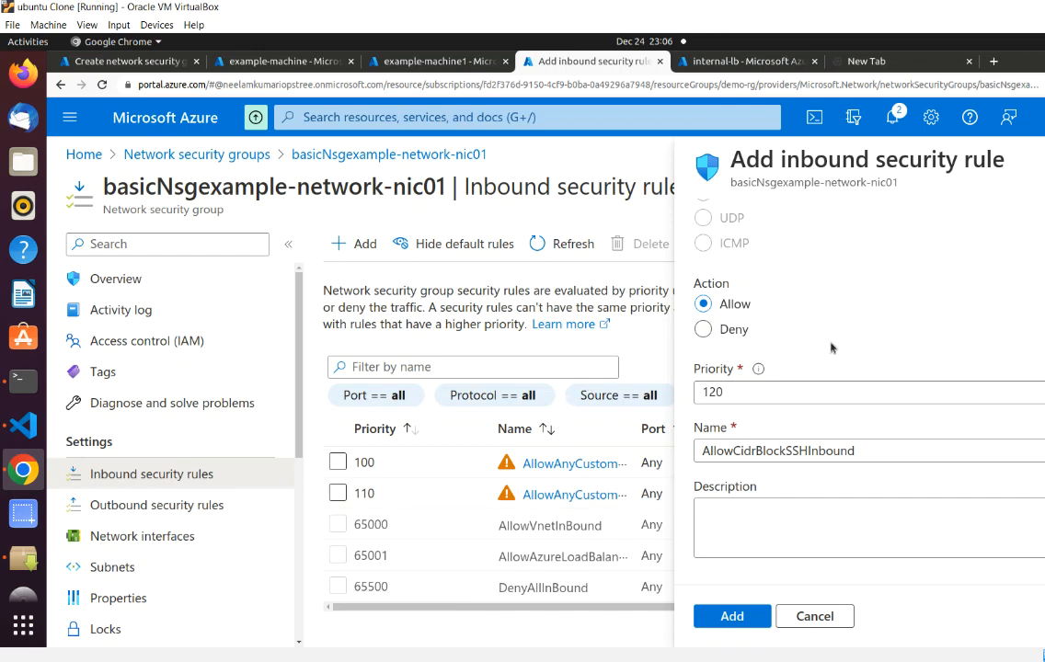
pyautogui.scroll(-1, 860, 386)
pyautogui.scroll(5, 860, 386)
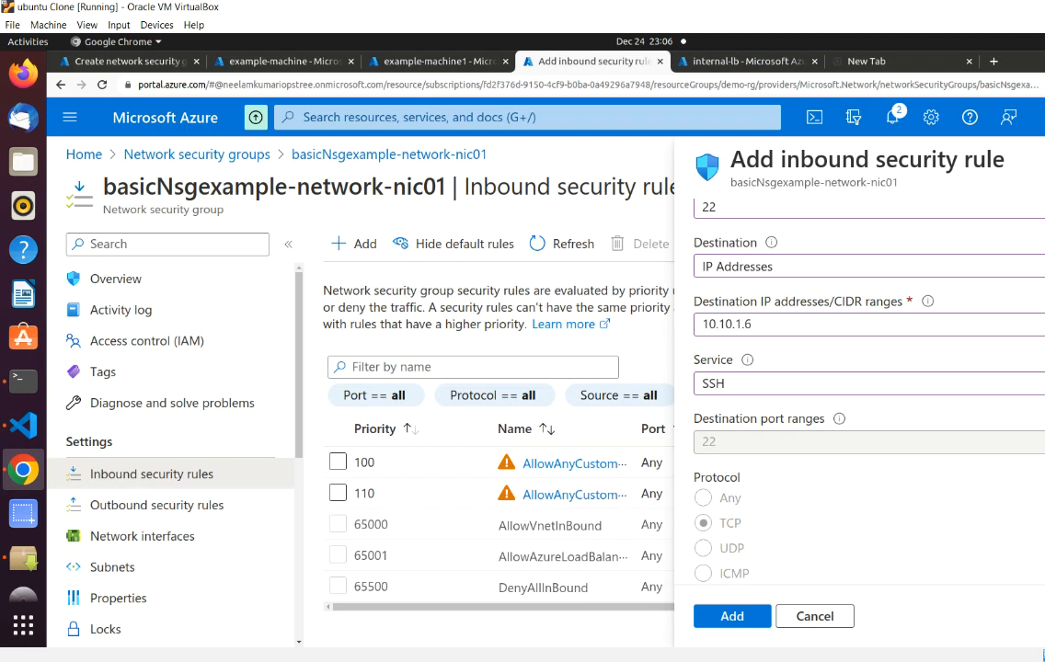
pyautogui.scroll(3, 860, 387)
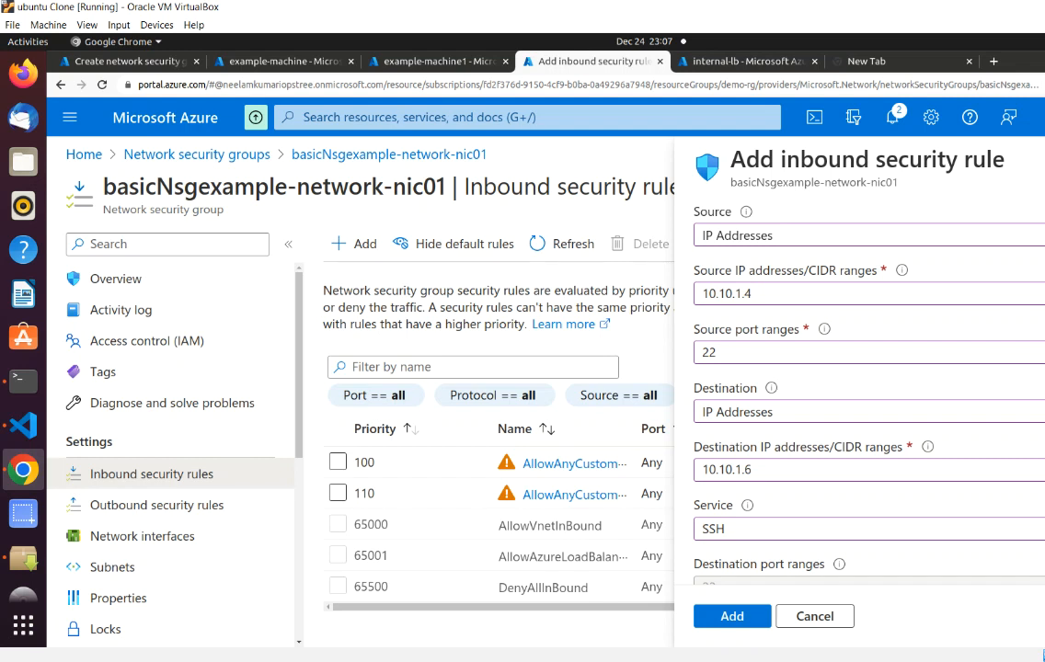
pyautogui.press('Tab')
pyautogui.scroll(-6, 865, 414)
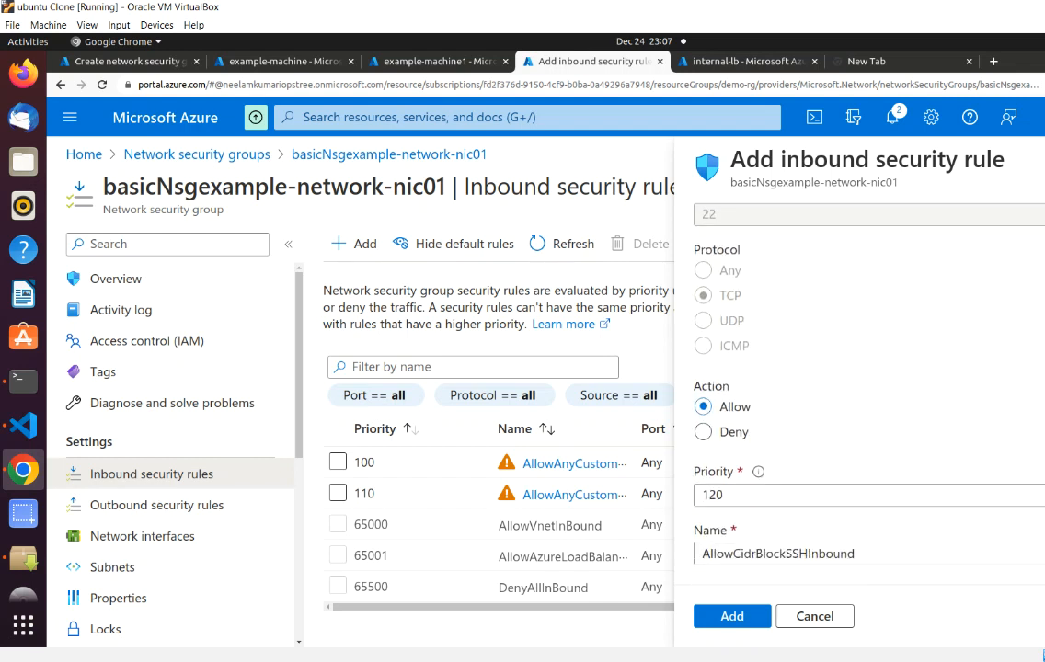
pyautogui.click(736, 618)
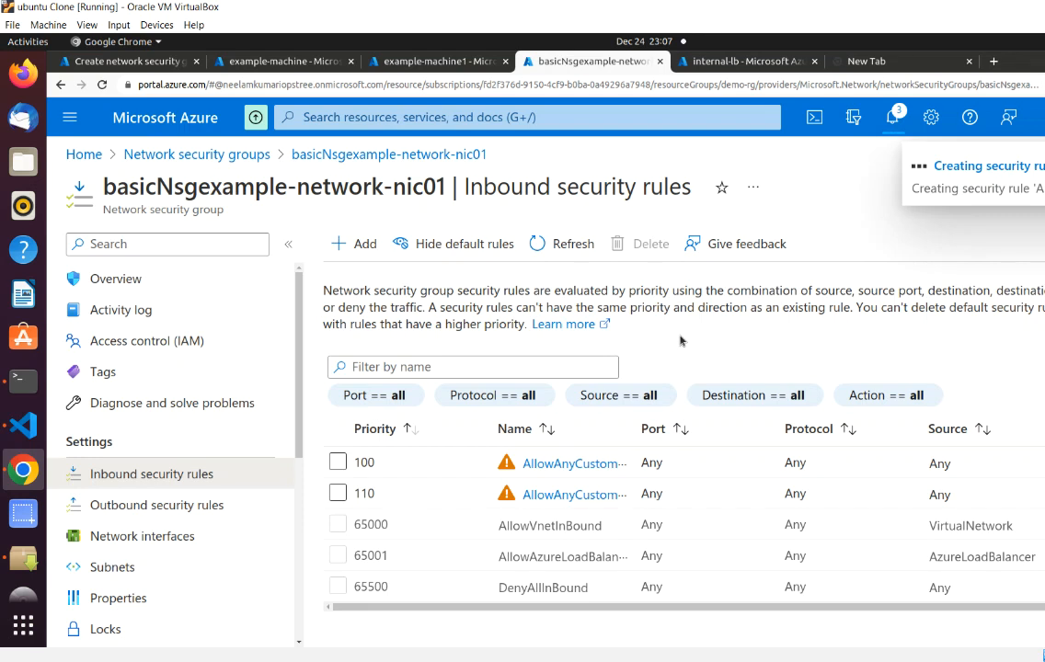
# - Start another inbound rule for basicNsgexample-network-nic01 with its source set to the VirtualNetwork service tag
pyautogui.click(359, 245)
pyautogui.click(770, 249)
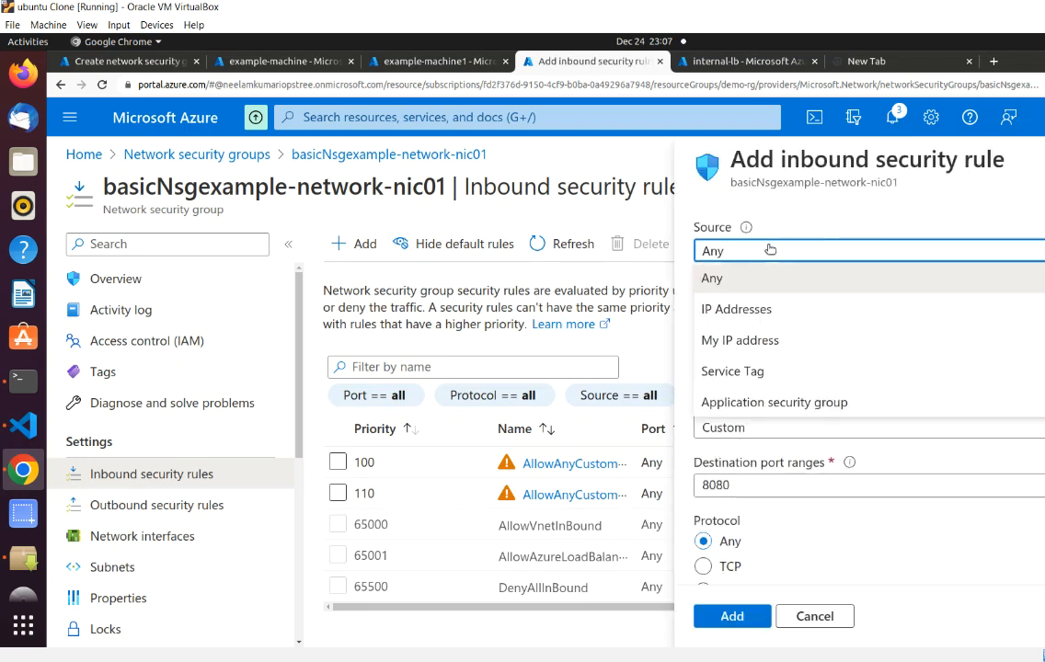
pyautogui.click(744, 369)
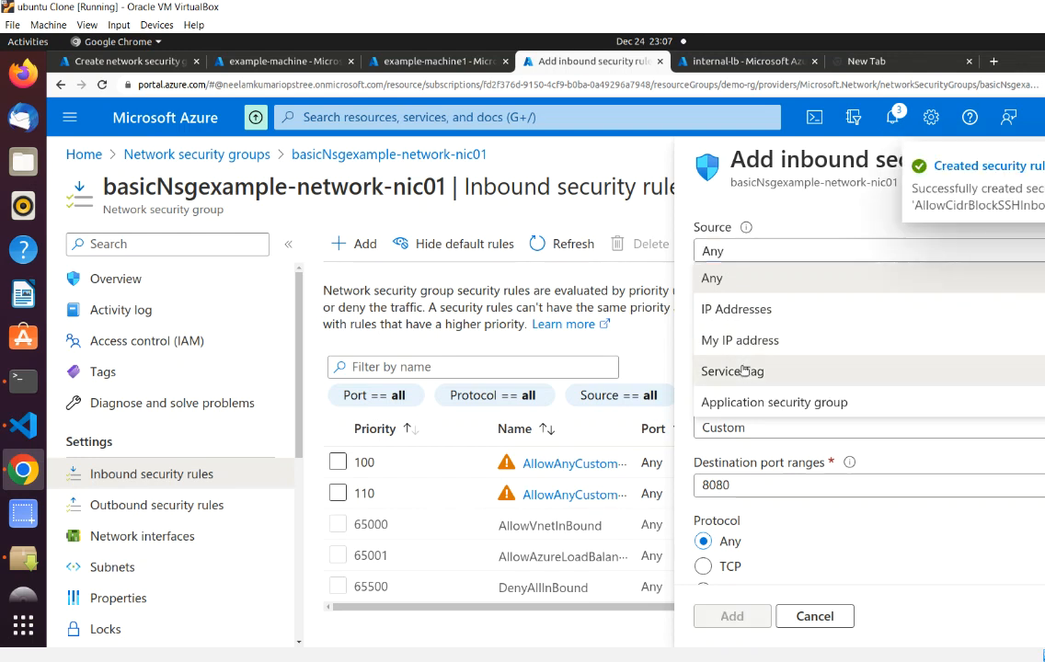
pyautogui.click(754, 317)
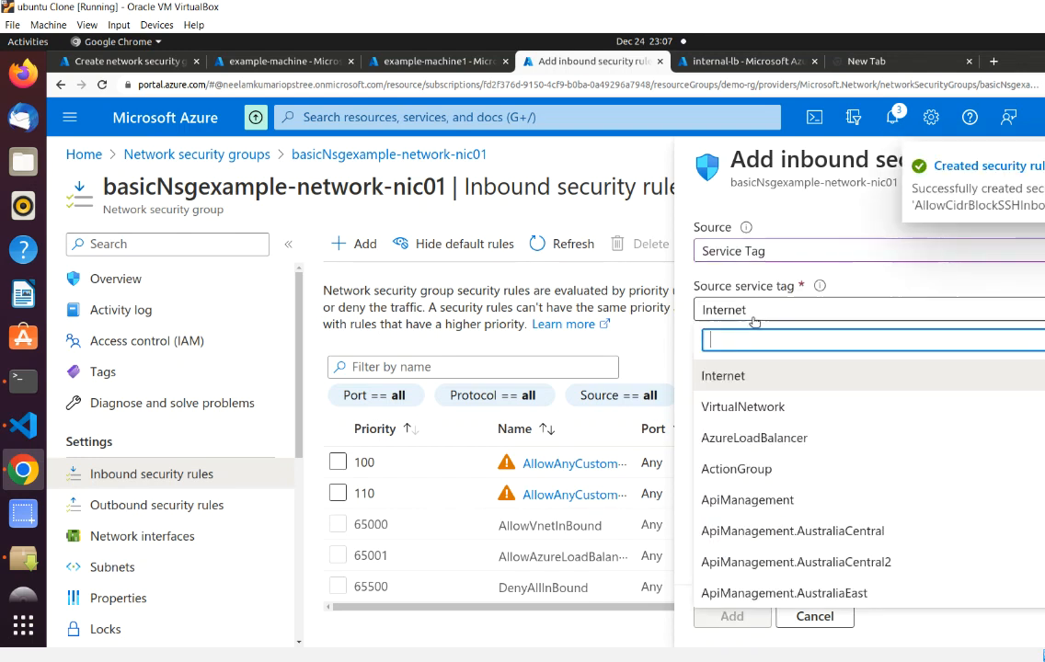
pyautogui.click(749, 407)
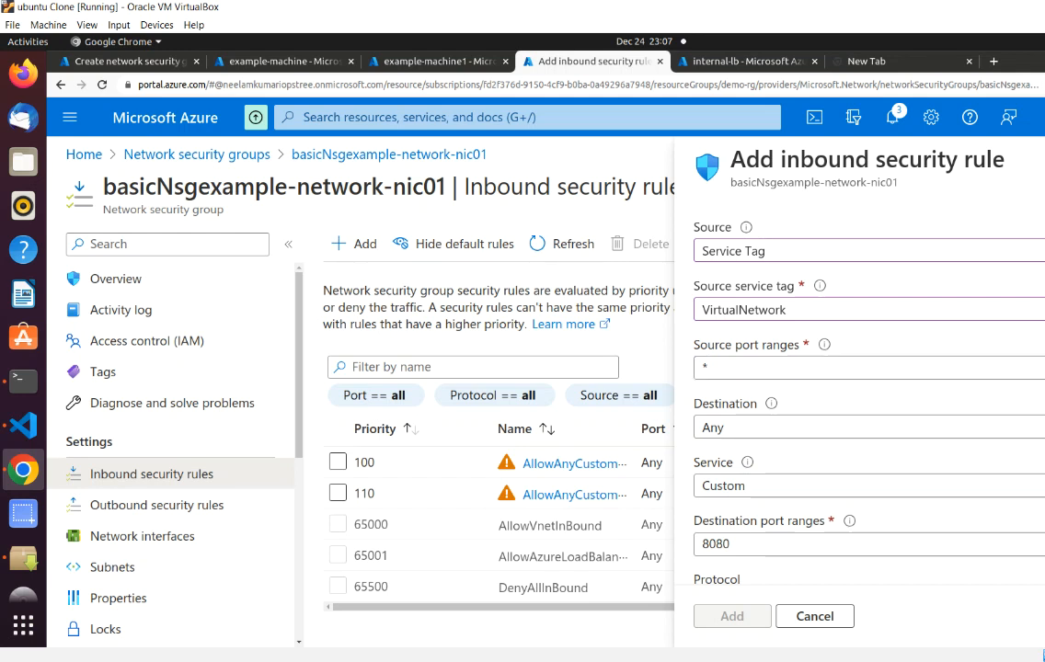
pyautogui.scroll(-4, 864, 386)
pyautogui.scroll(-1, 865, 386)
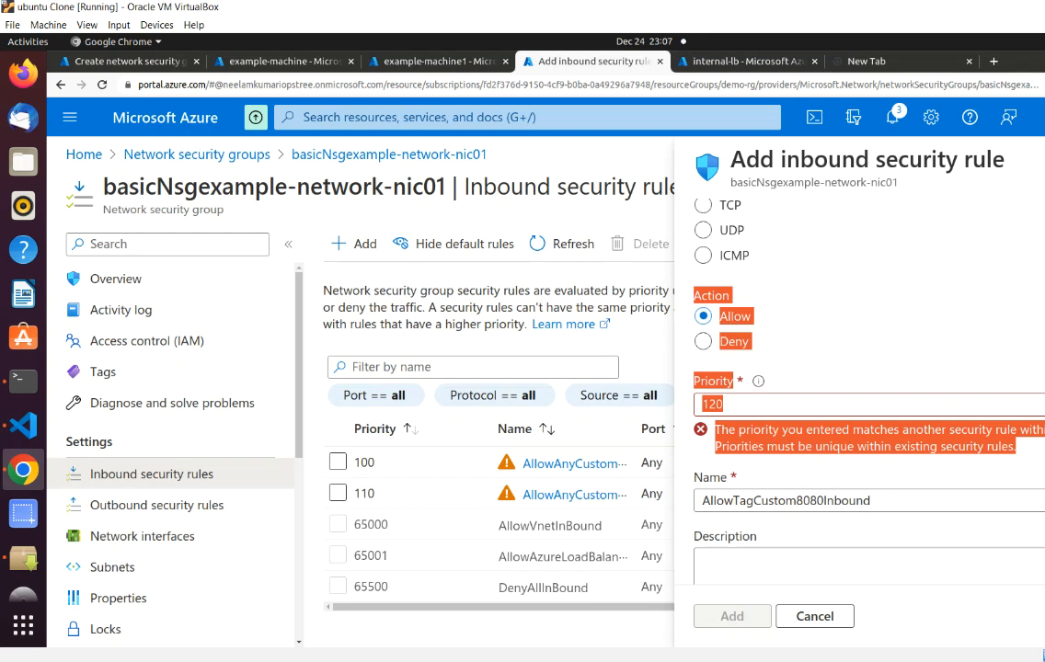
pyautogui.scroll(4, 864, 386)
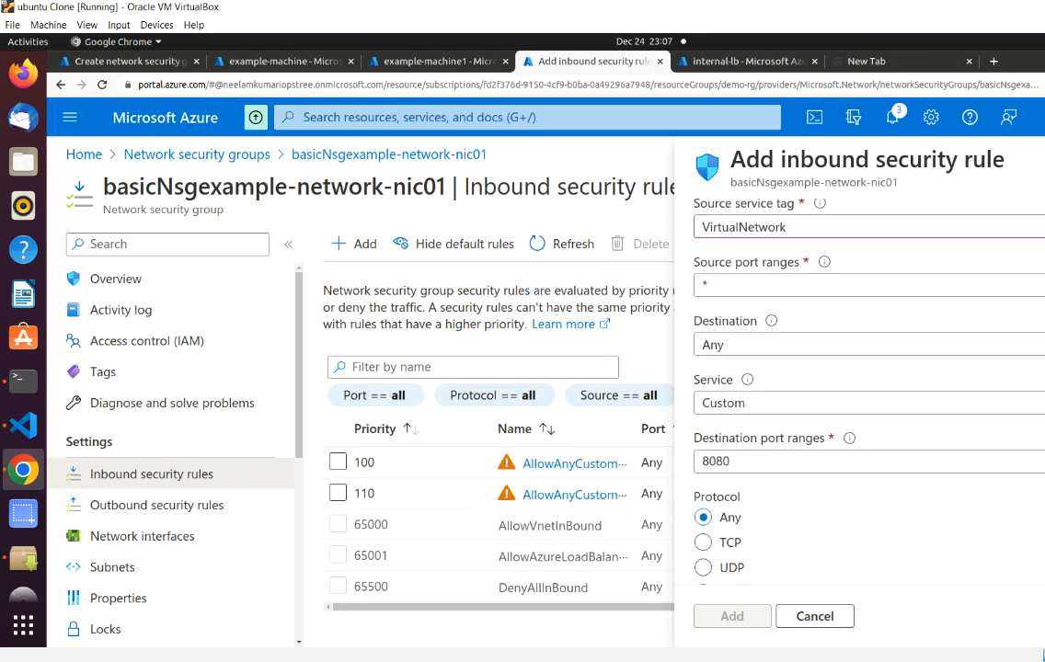
pyautogui.scroll(1, 865, 387)
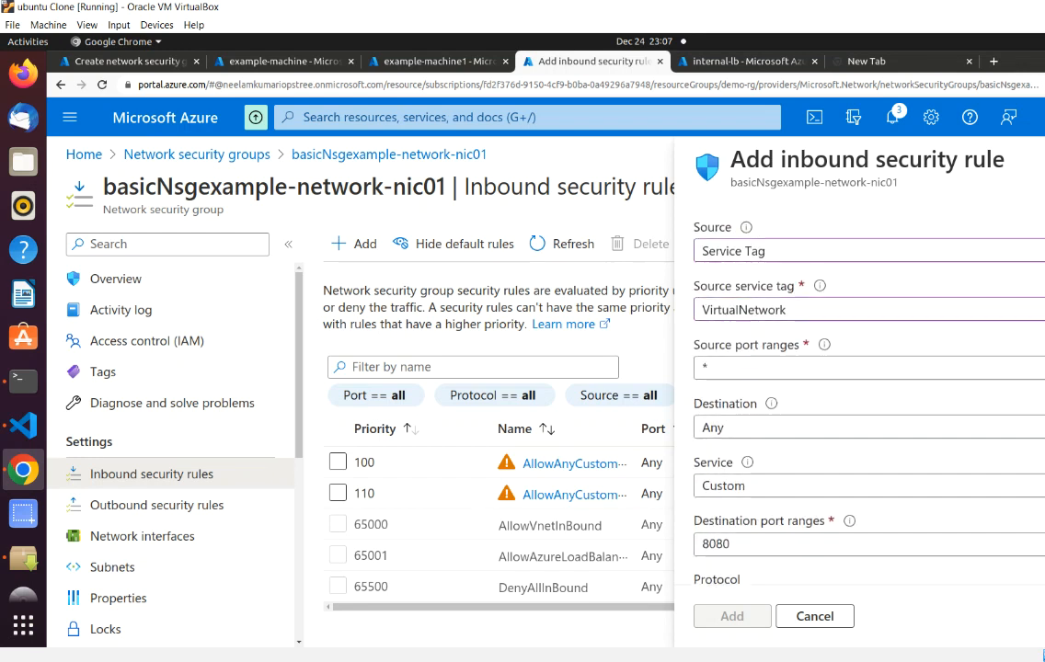
pyautogui.scroll(1, 865, 387)
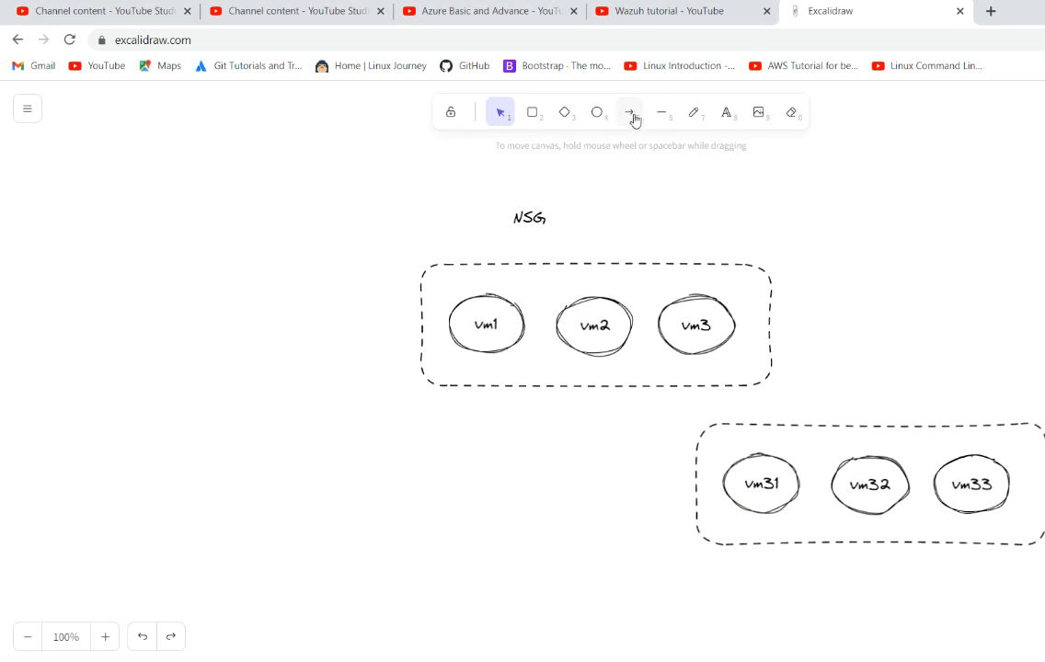
# - Switch to the Excalidraw NSG diagram and draw arrows from vm1 to vm2 and from vm1 to vm31
pyautogui.click(631, 114)
pyautogui.moveTo(518, 307); pyautogui.dragTo(564, 307)
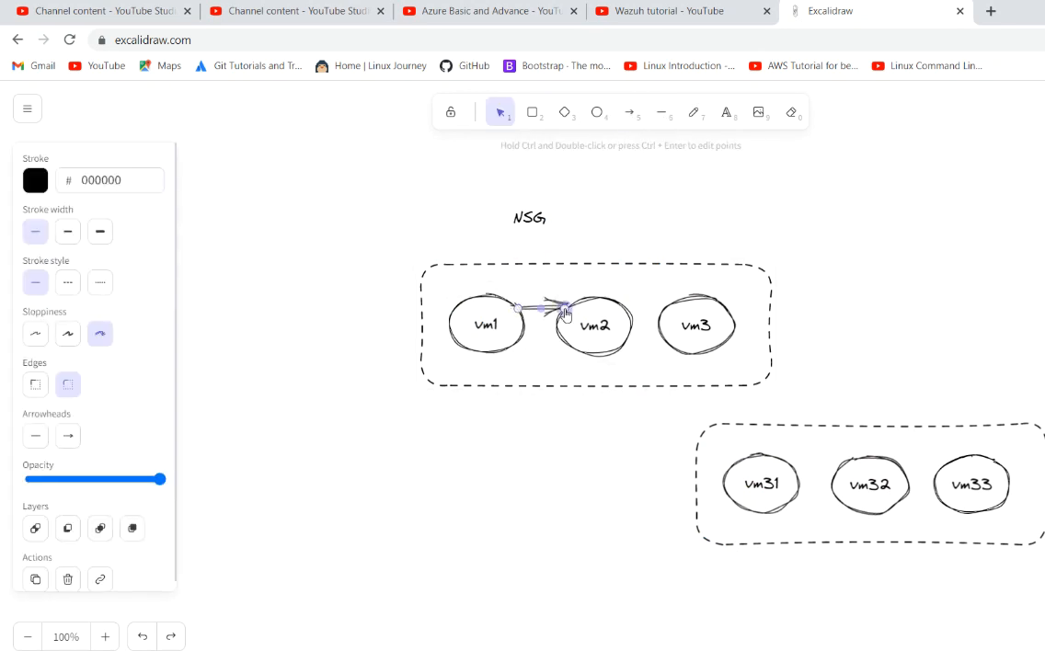
pyautogui.click(632, 112)
pyautogui.moveTo(519, 347); pyautogui.dragTo(733, 474)
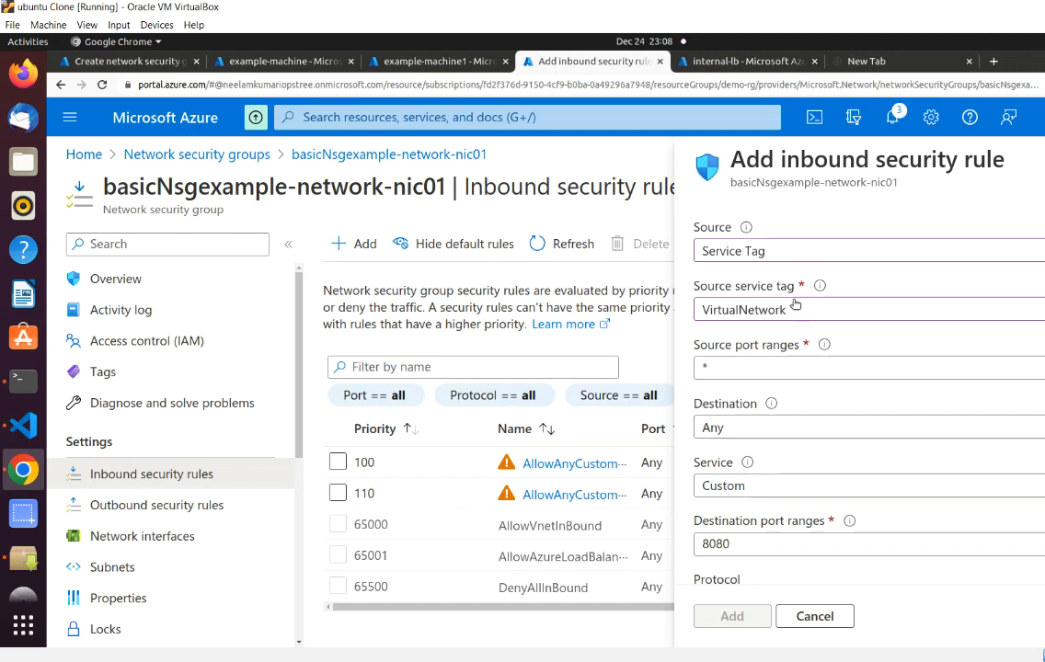
# - Return to the Azure portal, change the new rule's source service tag to AzureLoadBalancer and browse the available tags
pyautogui.click(728, 308)
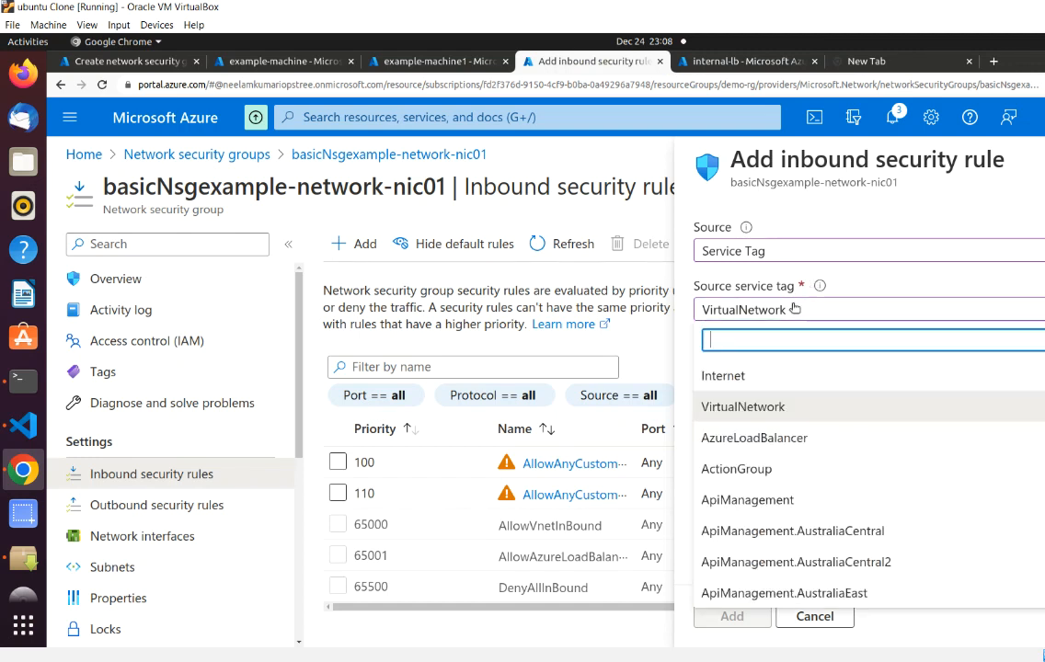
pyautogui.click(758, 440)
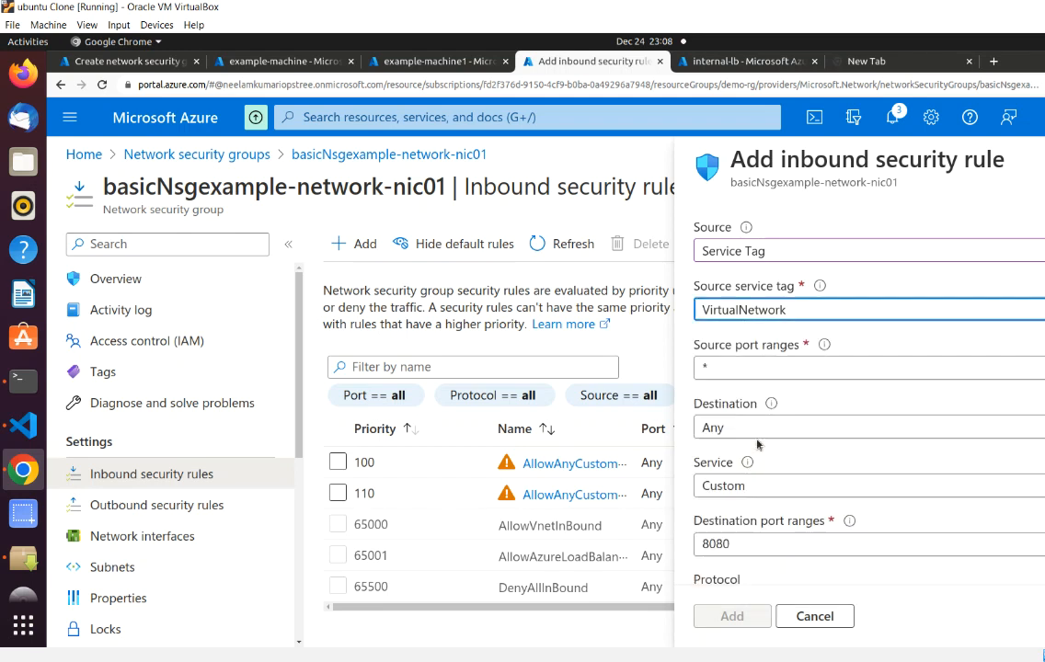
pyautogui.click(773, 317)
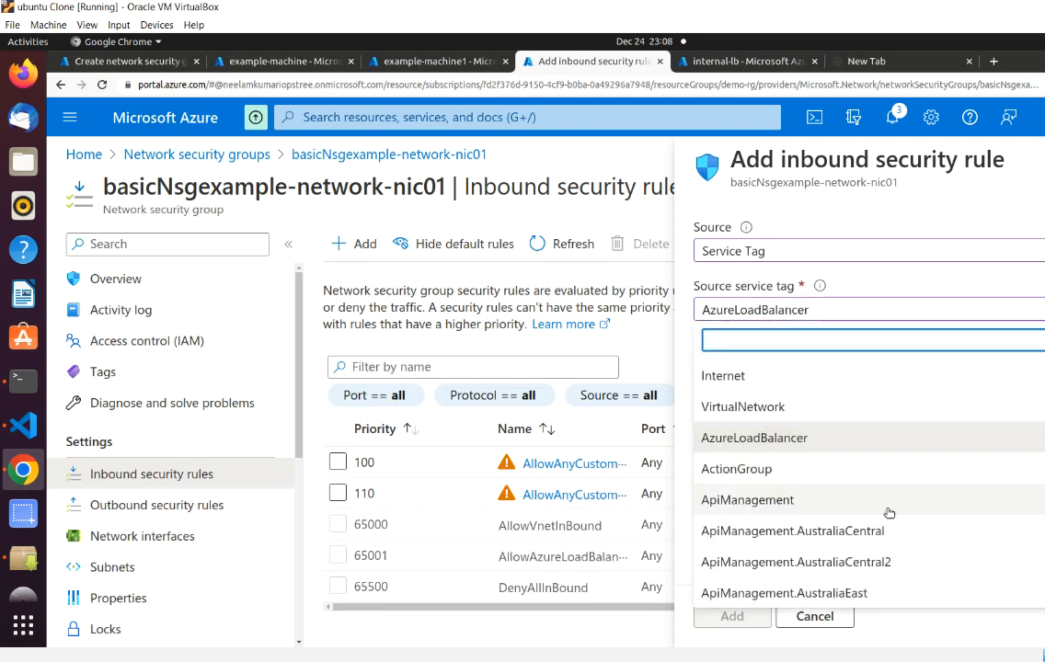
pyautogui.moveTo(1043, 373)
pyautogui.mouseDown()
pyautogui.moveTo(1042, 596)
pyautogui.moveTo(1042, 368)
pyautogui.mouseUp()
pyautogui.click(784, 309)
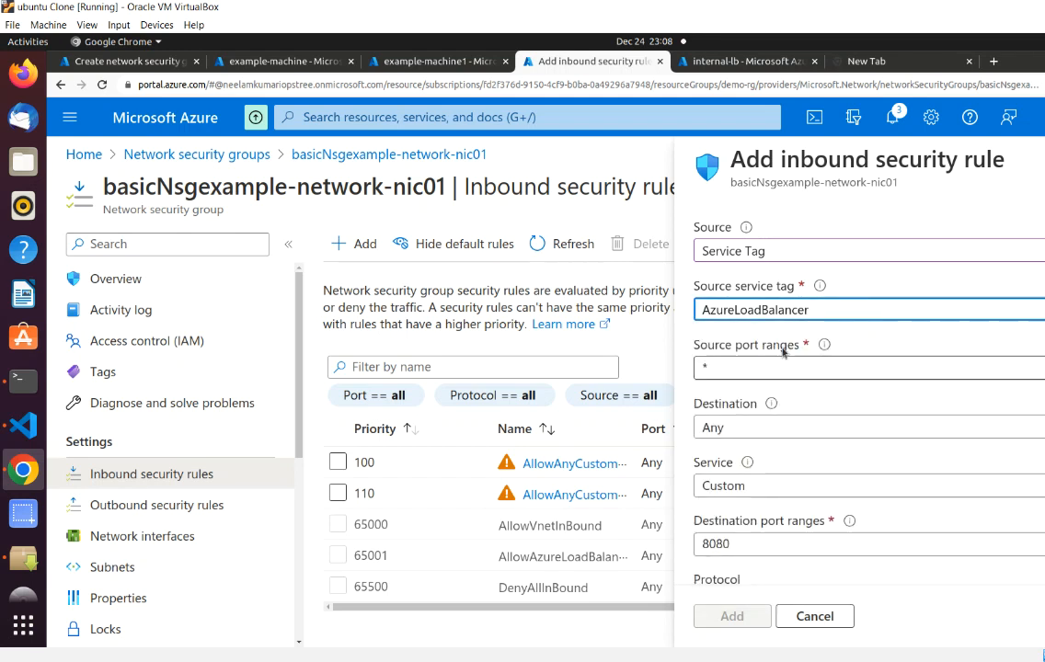
pyautogui.click(774, 312)
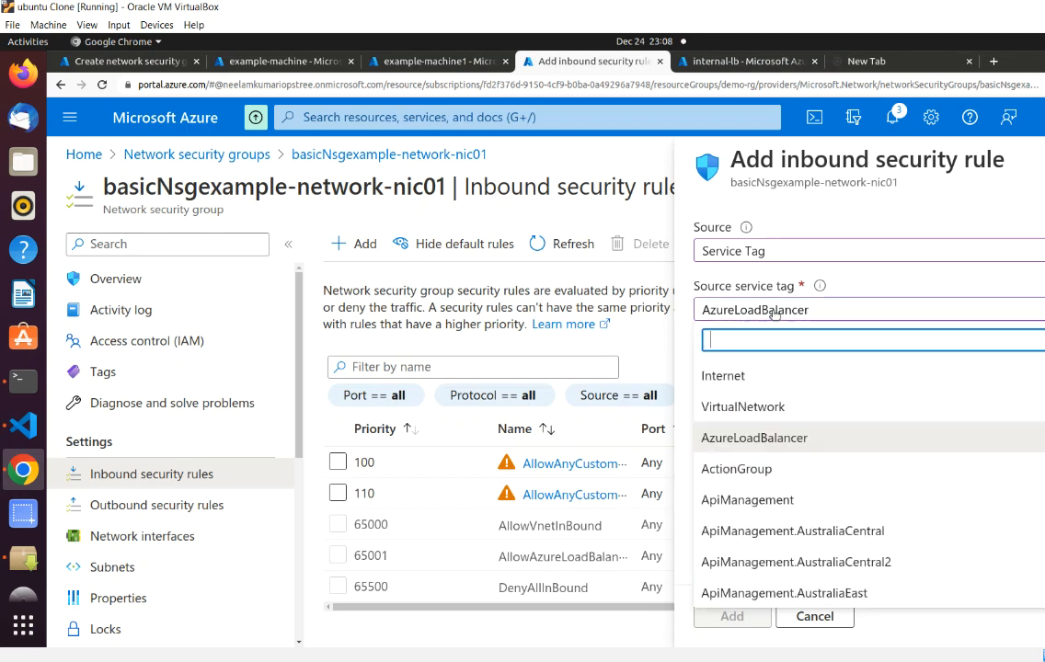
# - Set the new inbound rule's source type to IP Addresses with the CIDR range 10.0.0.0/24
pyautogui.click(839, 265)
pyautogui.click(833, 259)
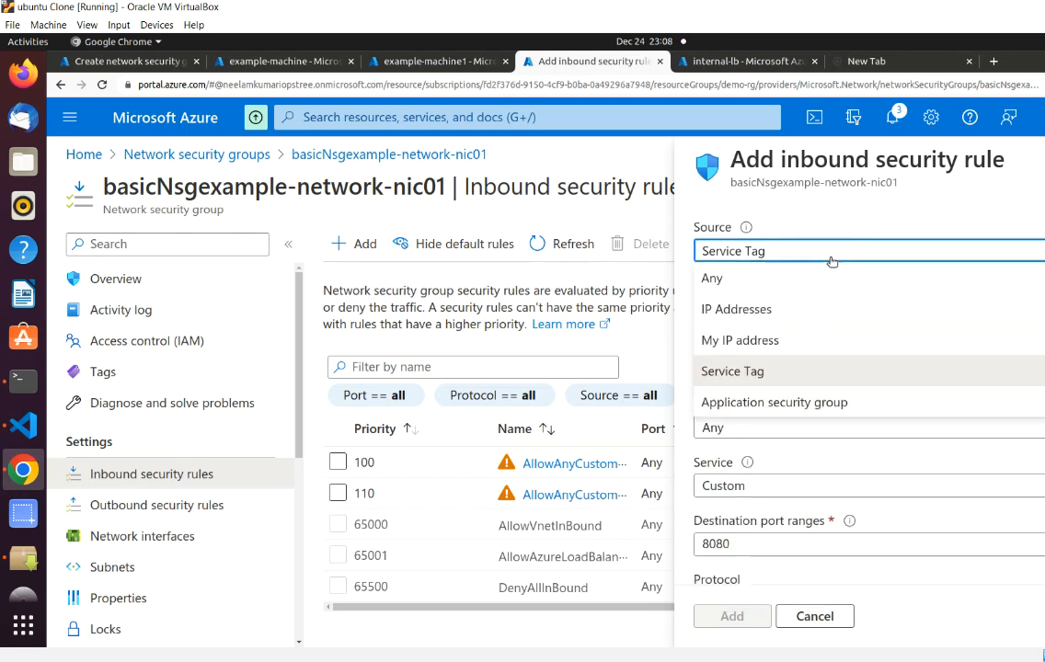
pyautogui.click(819, 304)
pyautogui.click(774, 309)
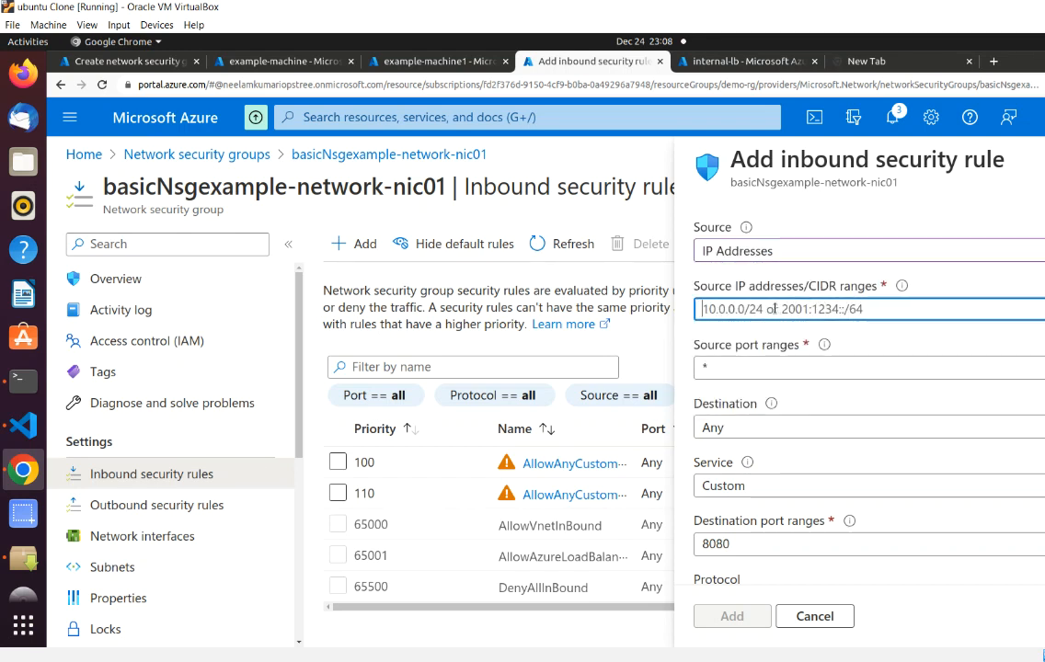
pyautogui.write('10.0')
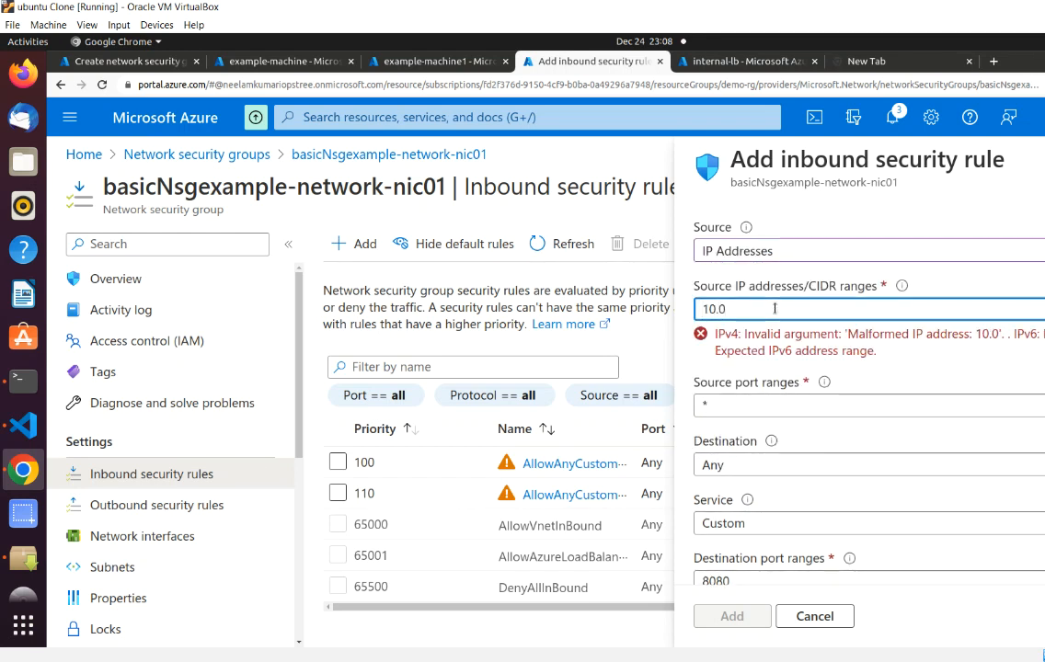
pyautogui.write('.0..0/24')
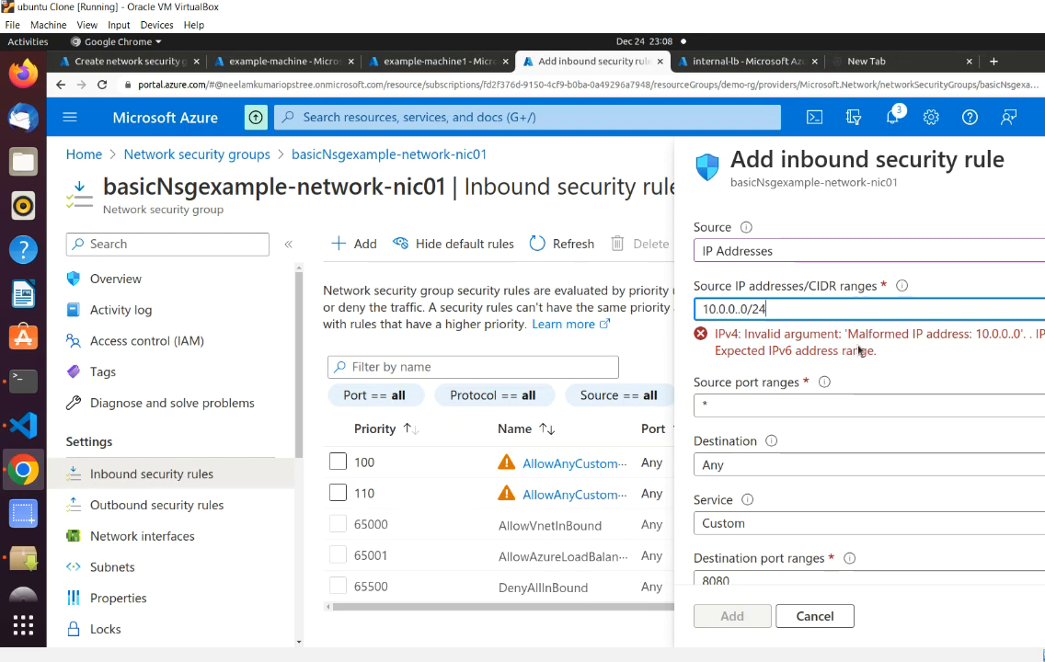
pyautogui.click(736, 310)
pyautogui.press('BackSpace')
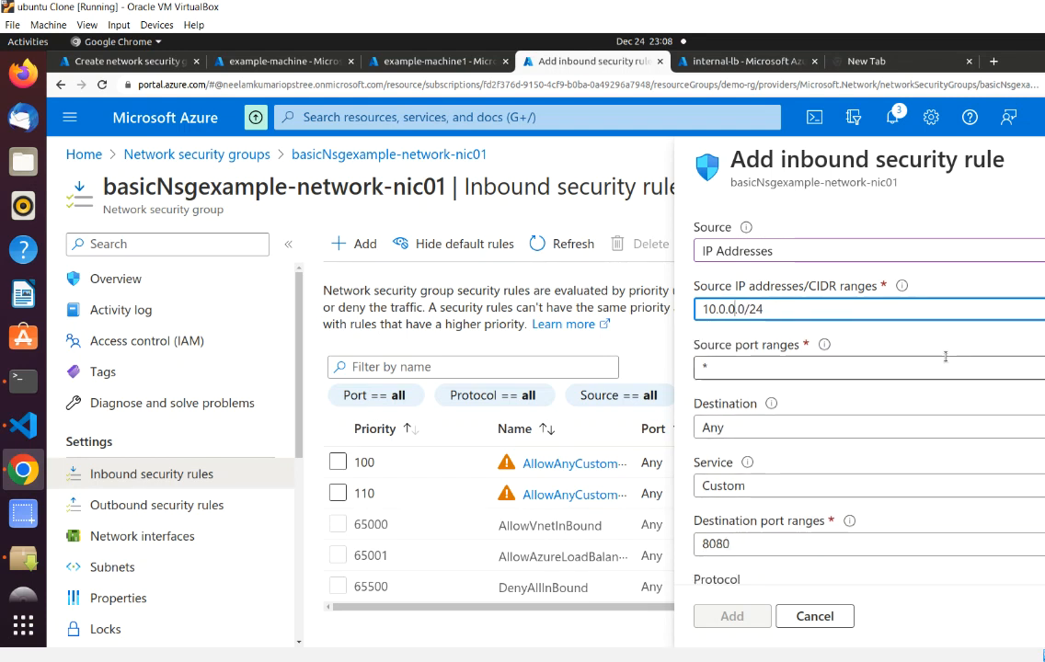
# - Review the remaining settings of the new inbound rule and discard it without saving
pyautogui.click(874, 341)
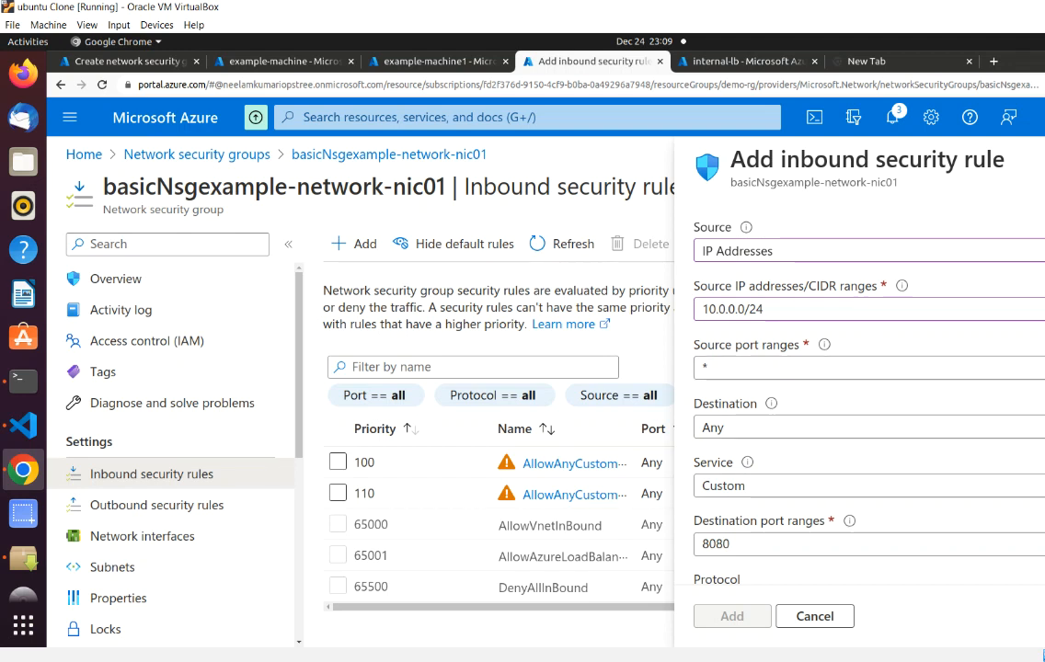
pyautogui.scroll(-5, 864, 395)
pyautogui.scroll(2, 864, 396)
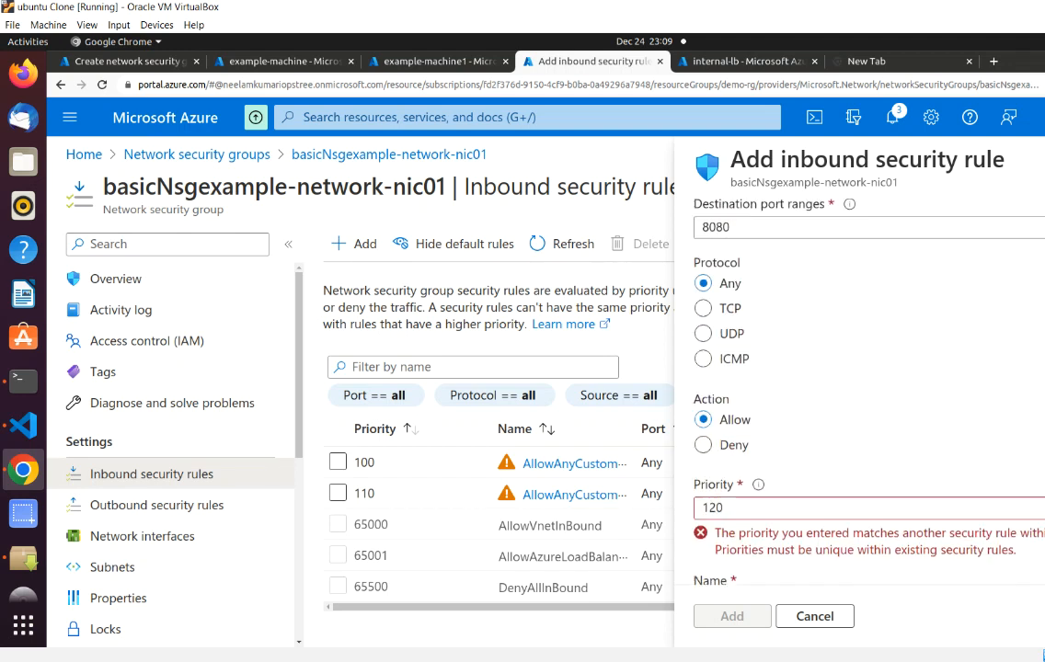
pyautogui.scroll(3, 865, 396)
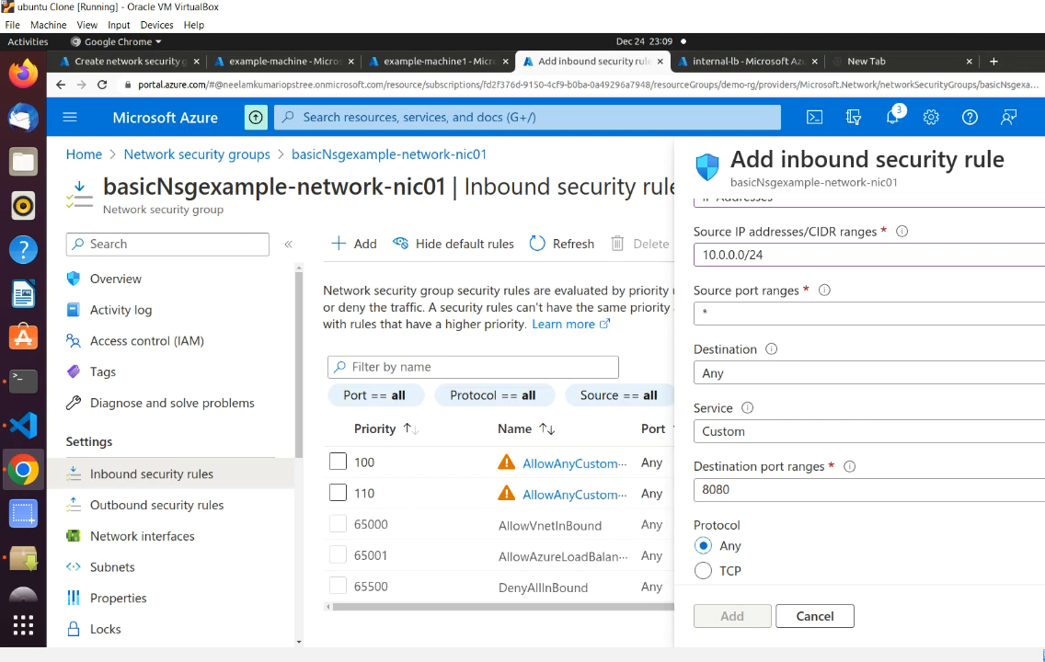
pyautogui.click(1039, 159)
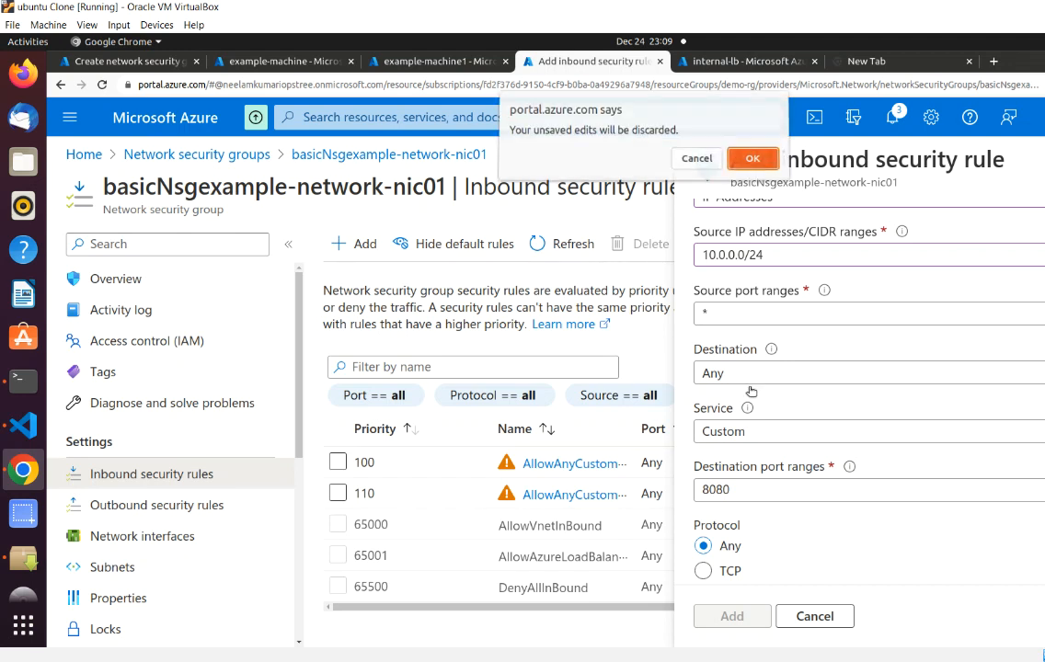
pyautogui.click(698, 161)
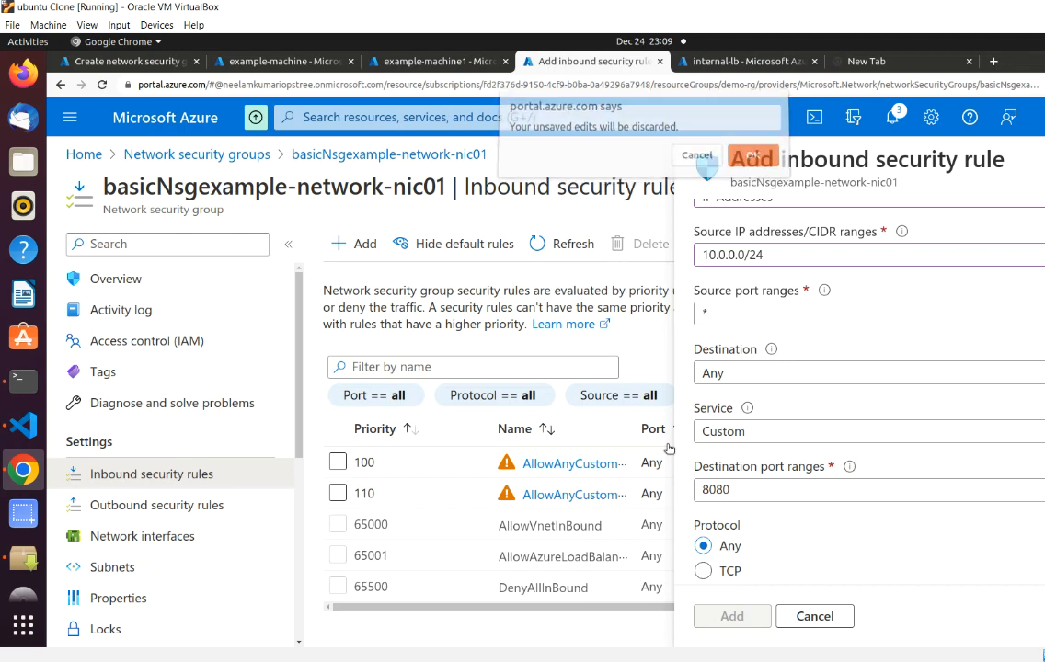
pyautogui.click(815, 614)
pyautogui.click(751, 160)
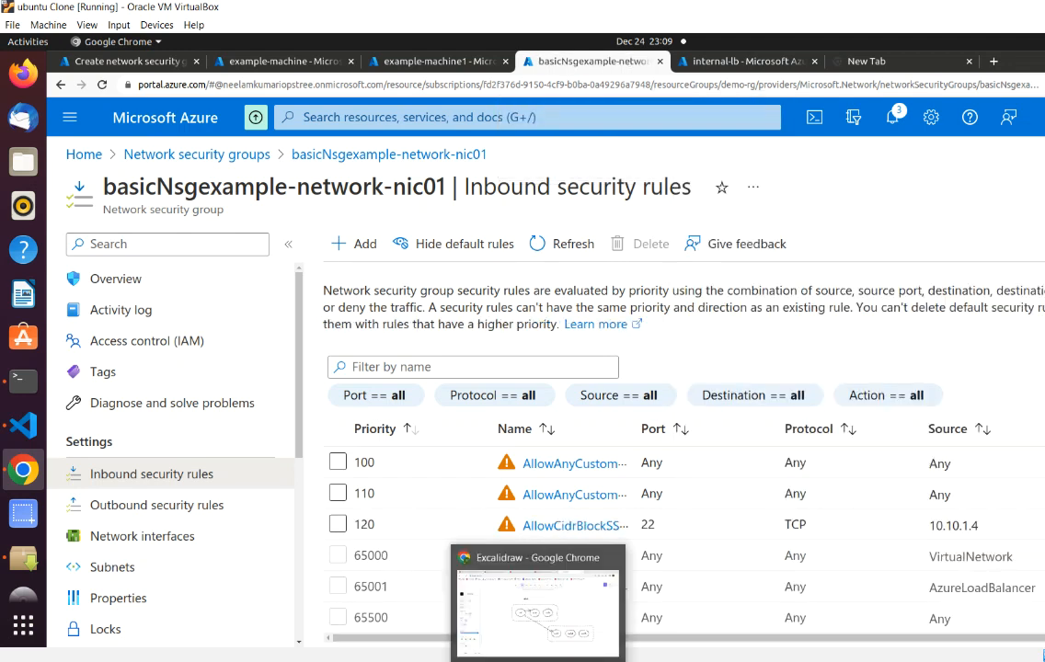
# - Switch to the Excalidraw NSG diagram and draw arrows from vm2 to vm32 and from vm3 to vm33
pyautogui.click(538, 661)
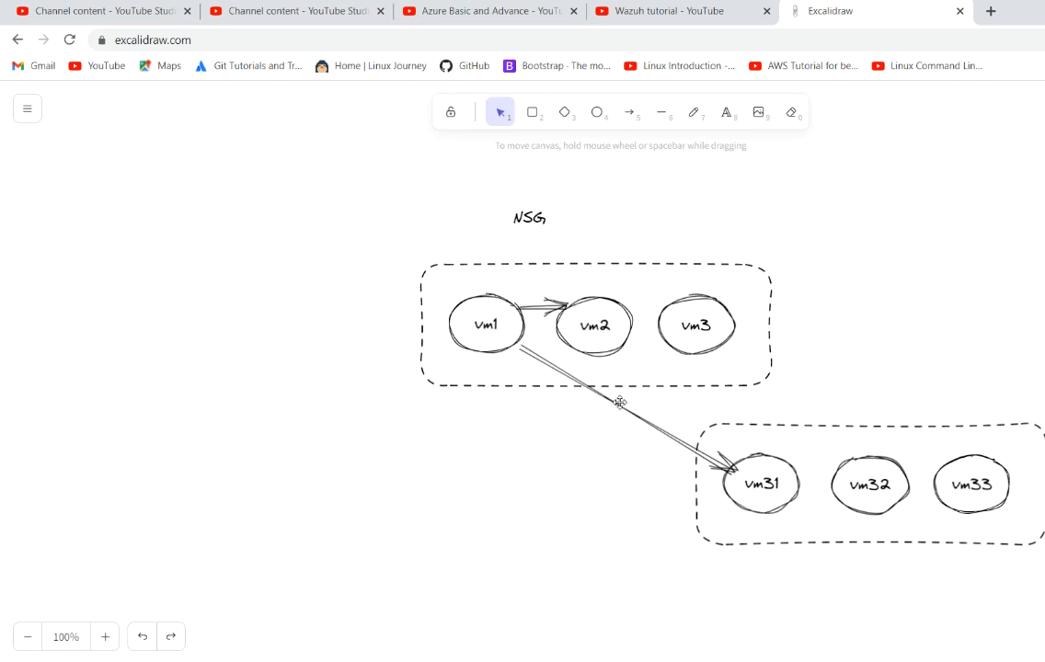
pyautogui.click(623, 406)
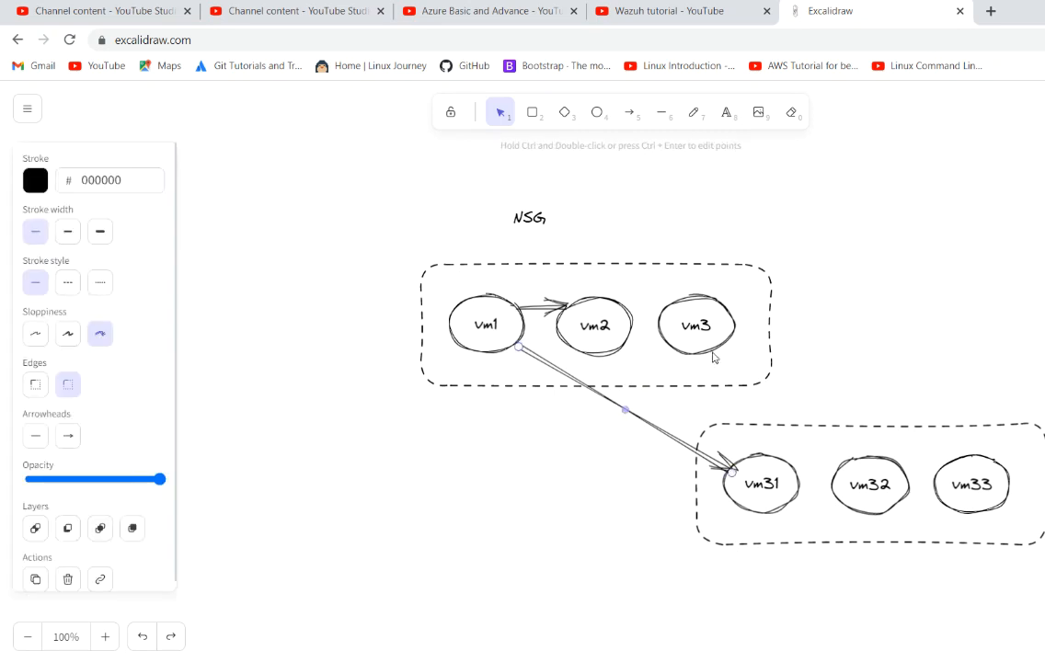
pyautogui.click(630, 112)
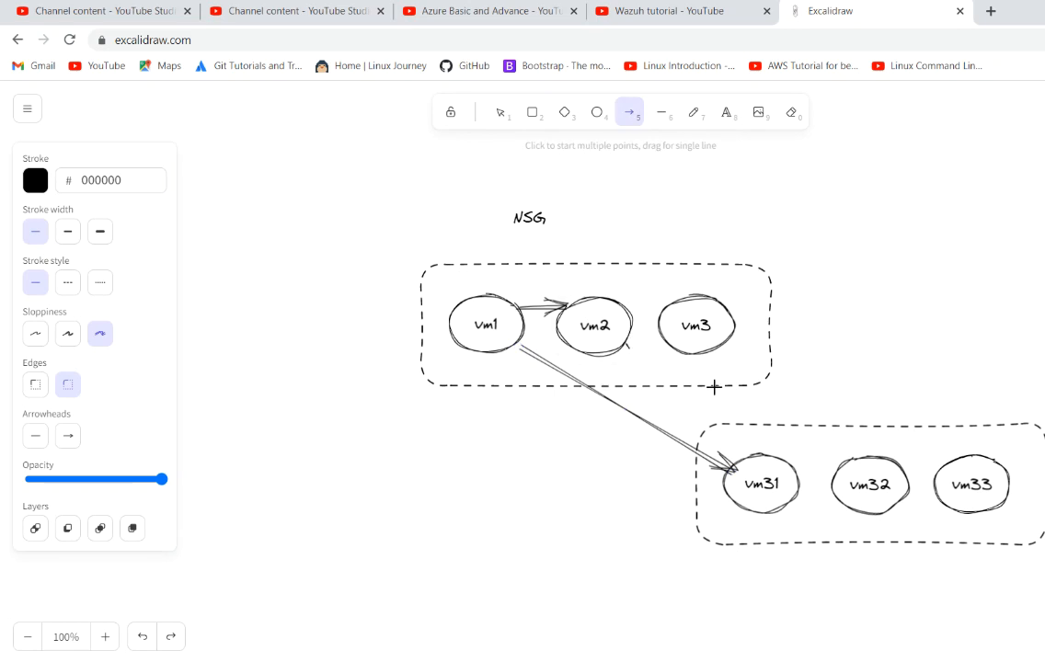
pyautogui.moveTo(628, 345)
pyautogui.mouseDown()
pyautogui.moveTo(858, 439)
pyautogui.moveTo(856, 458)
pyautogui.mouseUp()
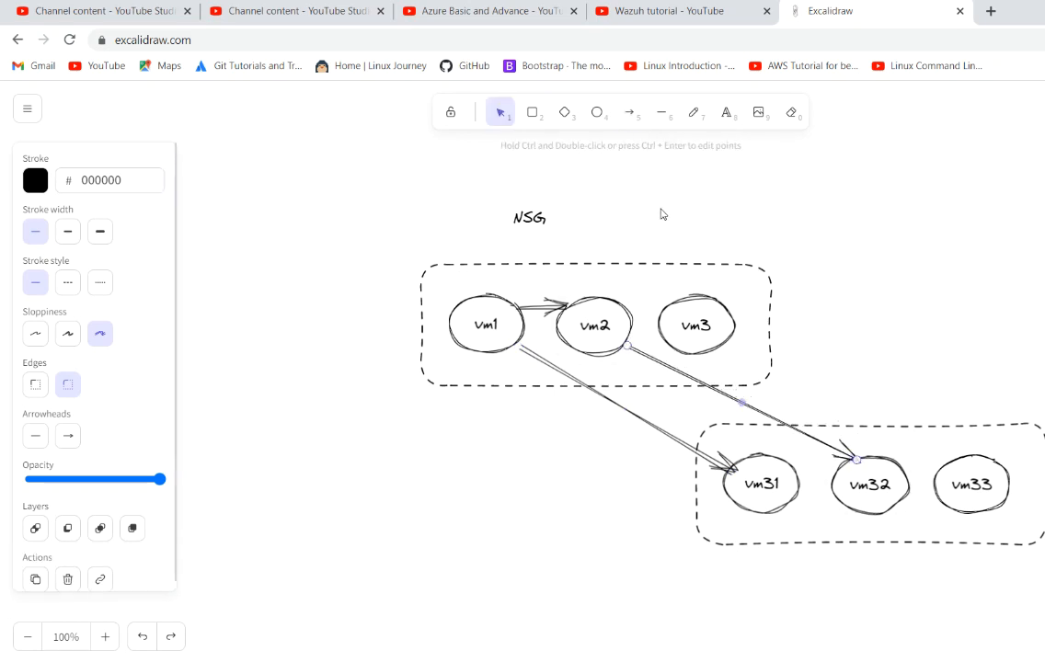
pyautogui.click(630, 113)
pyautogui.moveTo(735, 332); pyautogui.dragTo(970, 454)
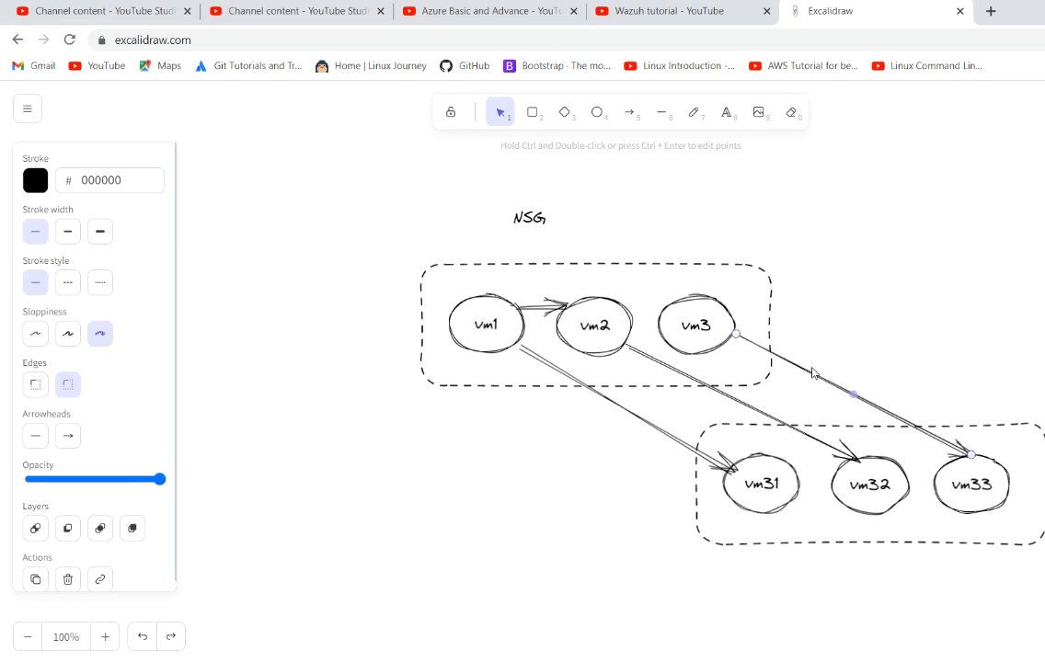
# - Delete all the arrows between the virtual machines in the diagram
pyautogui.press('Delete')
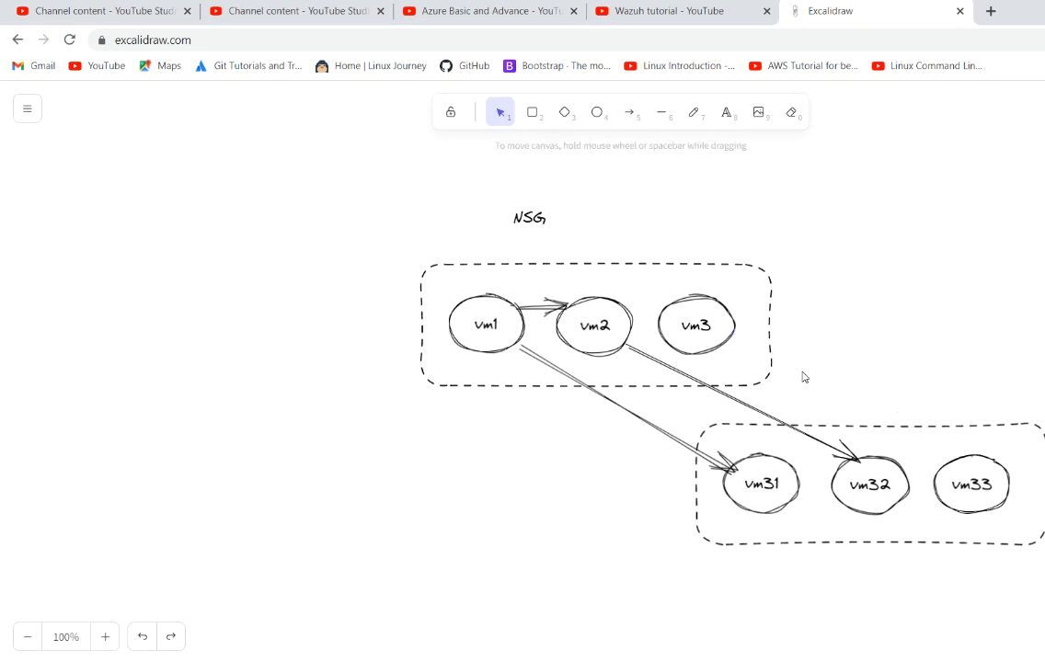
pyautogui.click(737, 403)
pyautogui.press('Delete')
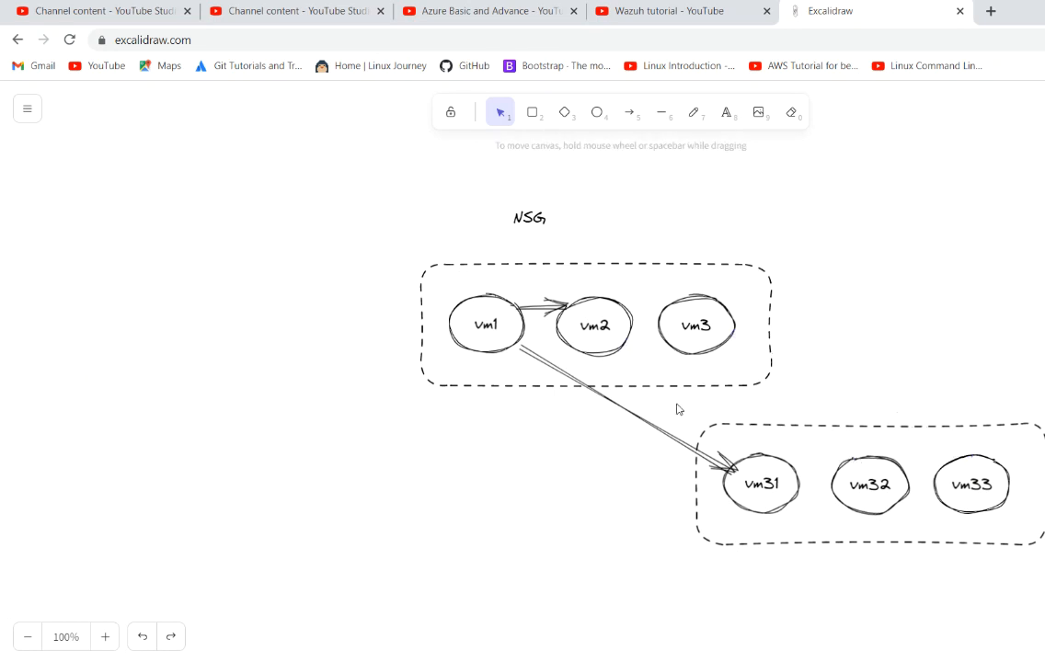
pyautogui.click(589, 379)
pyautogui.press('Delete')
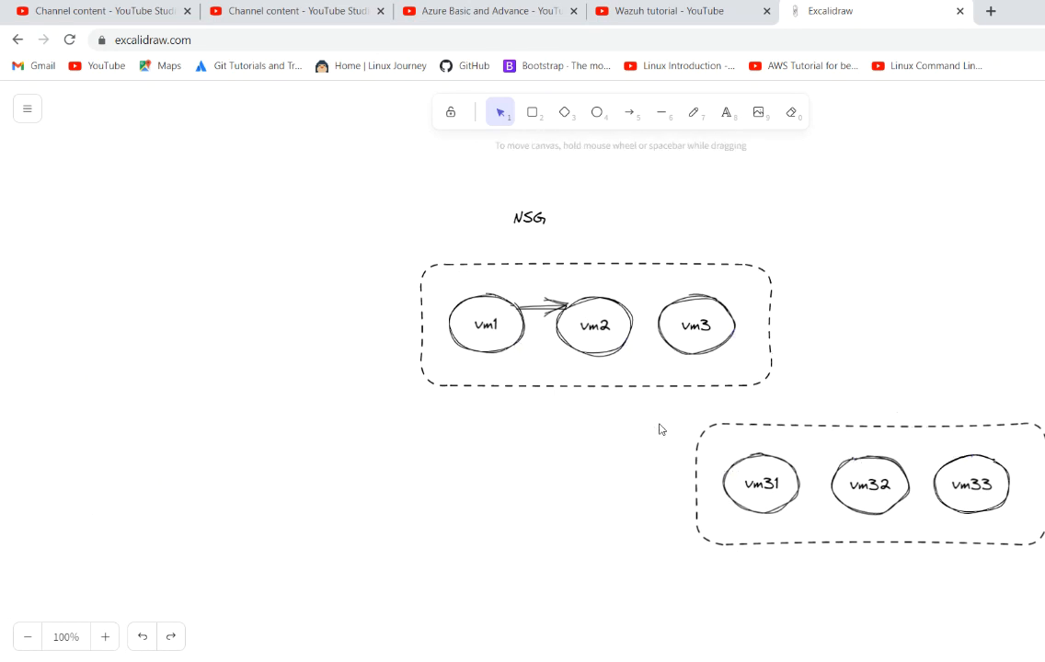
pyautogui.click(550, 312)
pyautogui.press('Delete')
# - Add a two-line text label reading "ASG" and "Application security group" above and beside the upper dashed box
pyautogui.click(727, 114)
pyautogui.click(801, 201)
pyautogui.write('ASG')
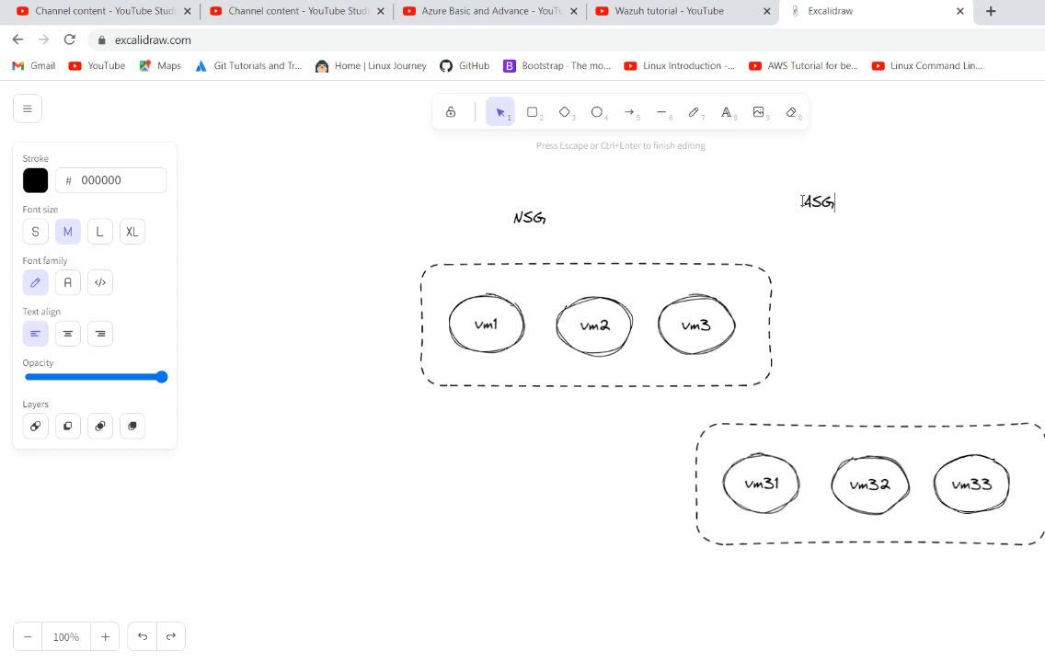
pyautogui.press('Return')
pyautogui.write('Application s')
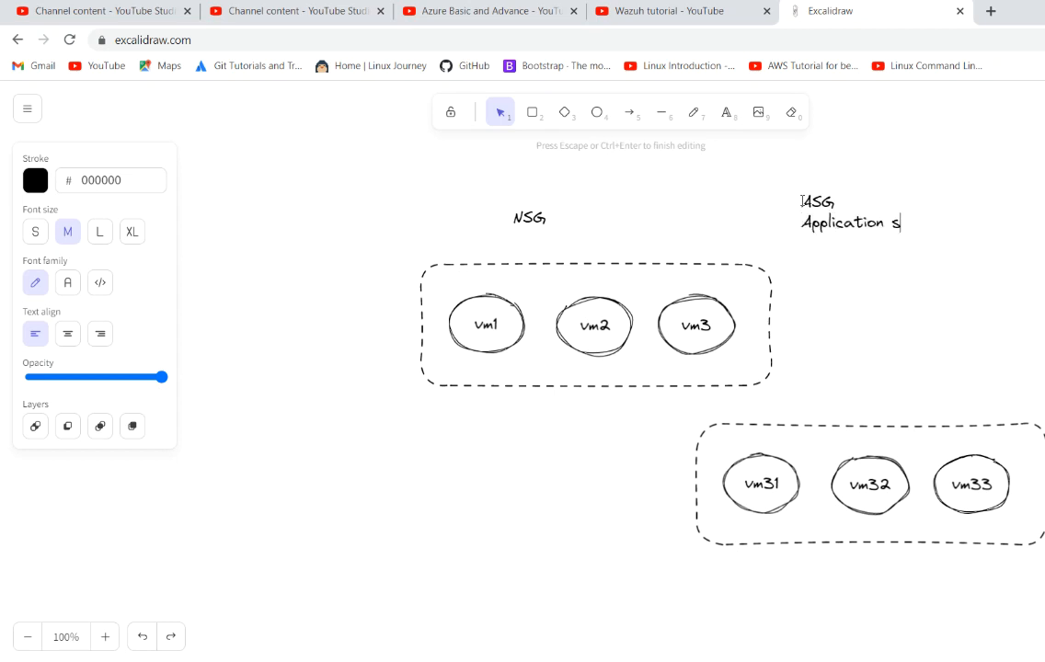
pyautogui.write('ecurity group')
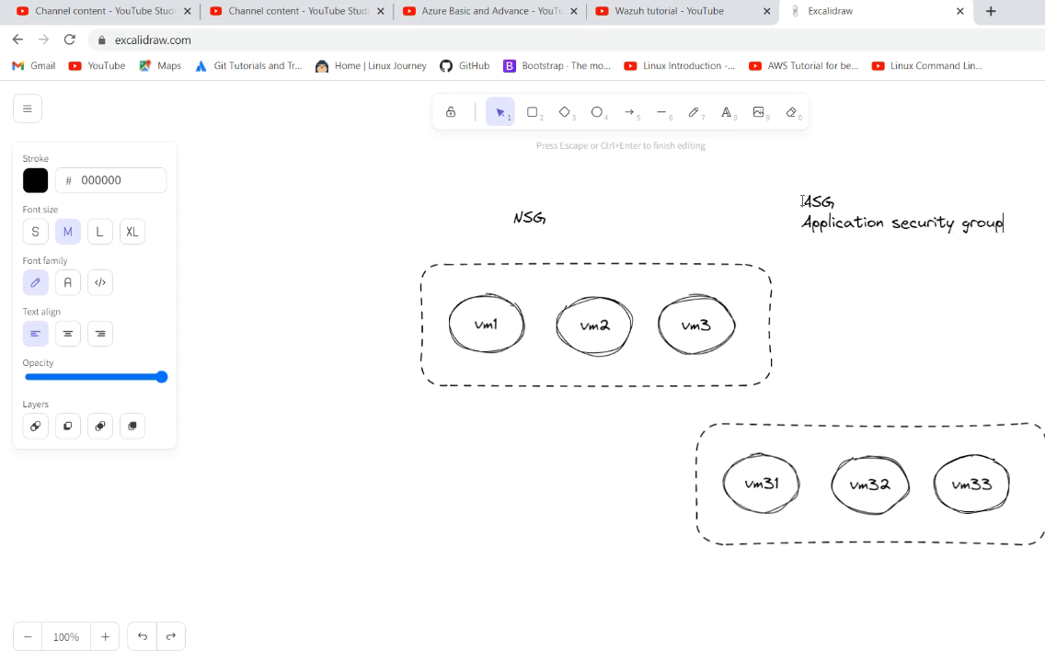
pyautogui.click(834, 274)
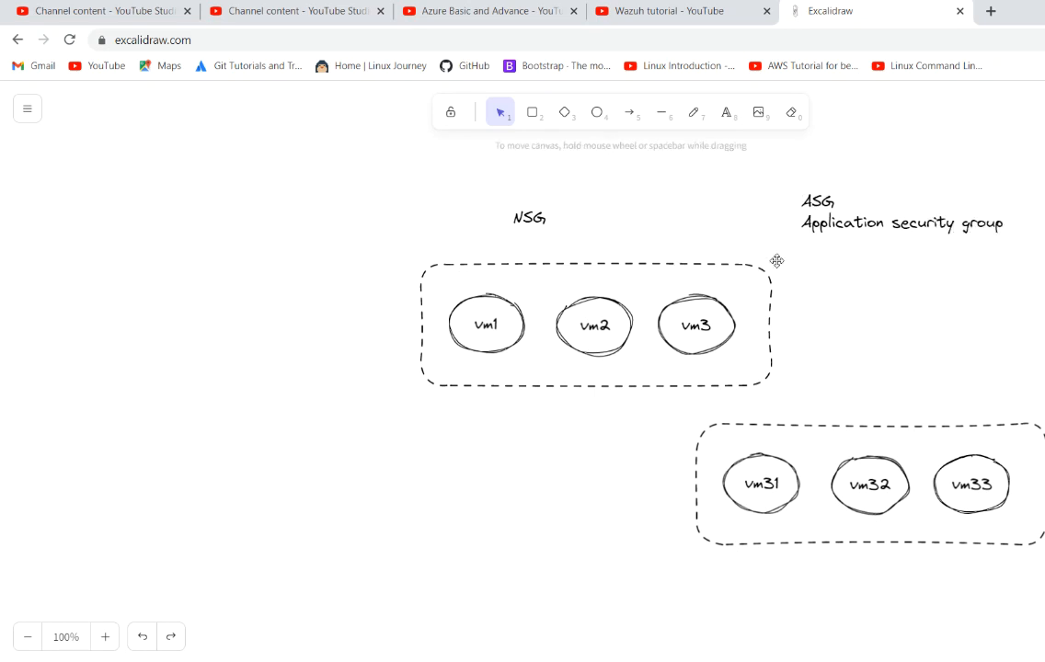
# - Return to the Azure portal, check which application security groups are available for example-machine's example-nic, and close the configuration
pyautogui.click(633, 661)
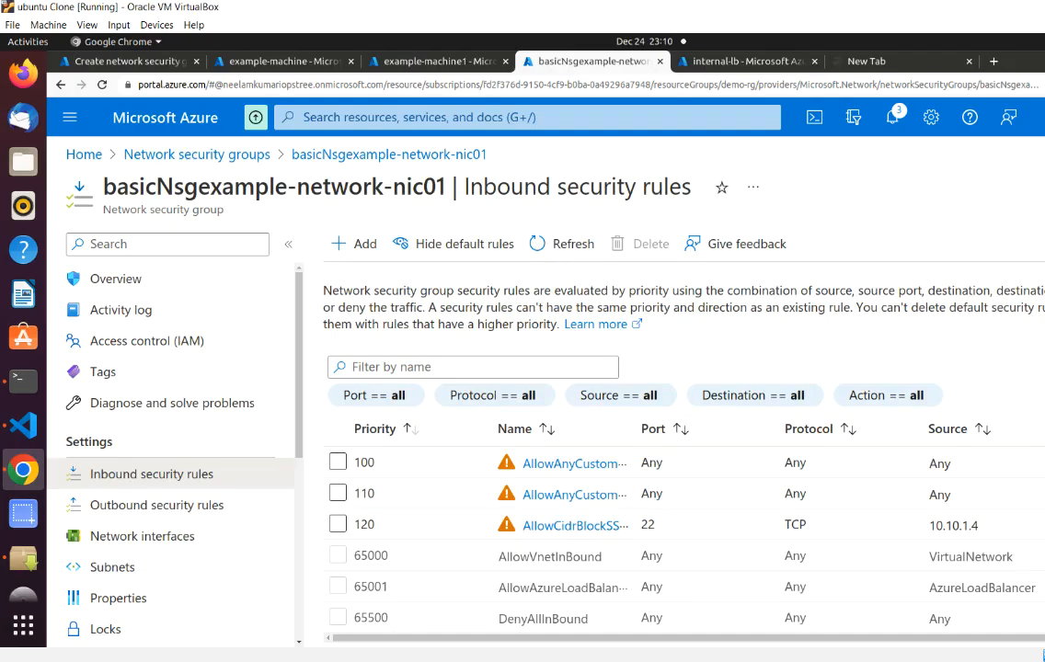
pyautogui.click(290, 62)
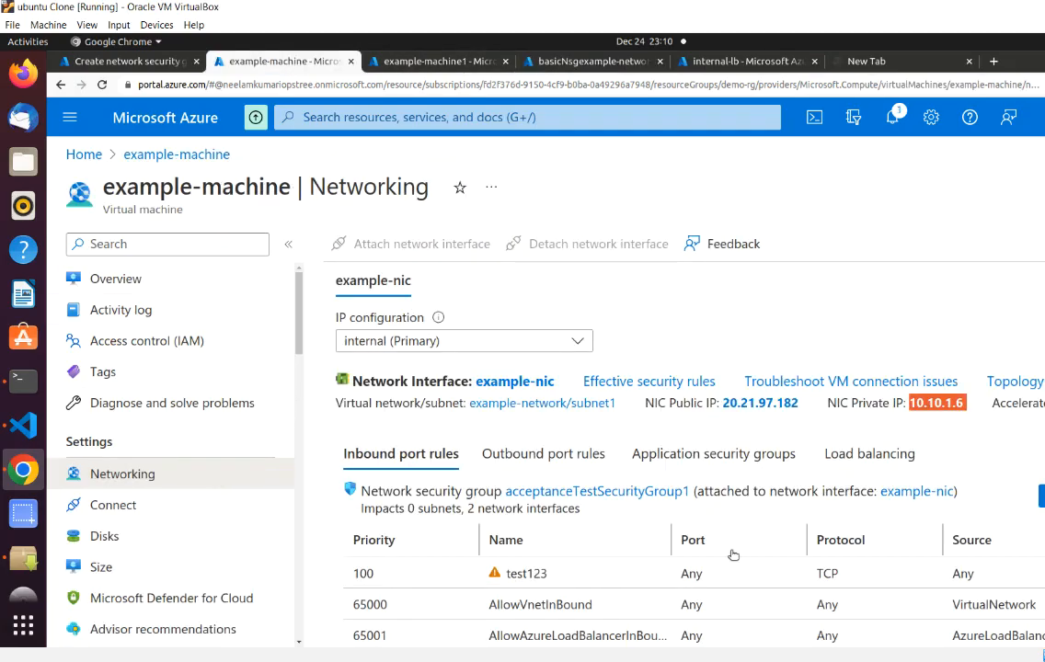
pyautogui.click(708, 454)
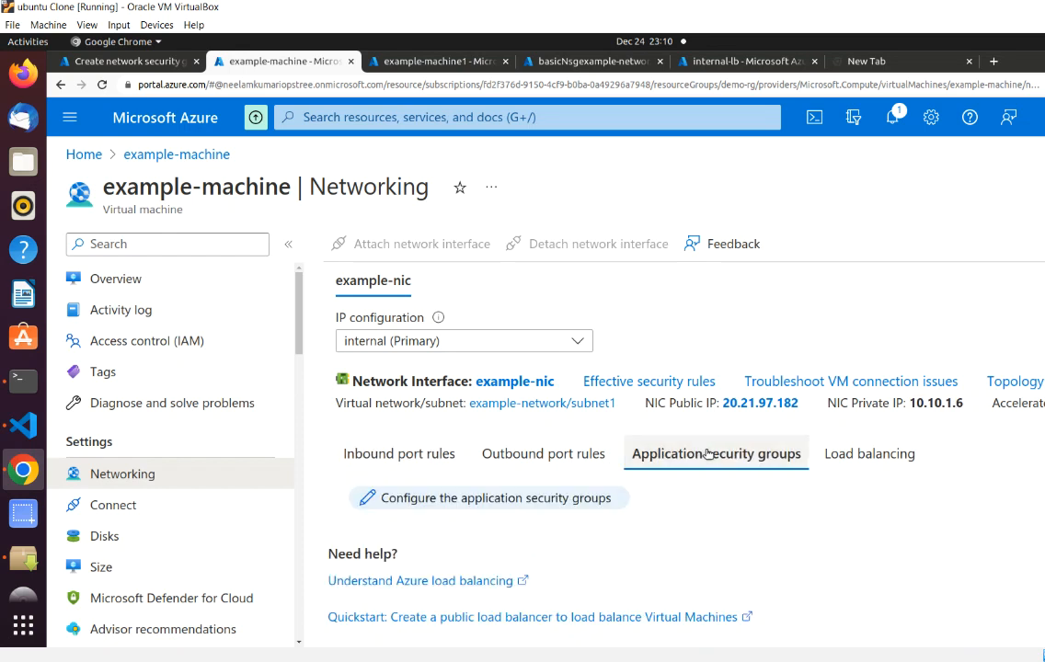
pyautogui.click(547, 498)
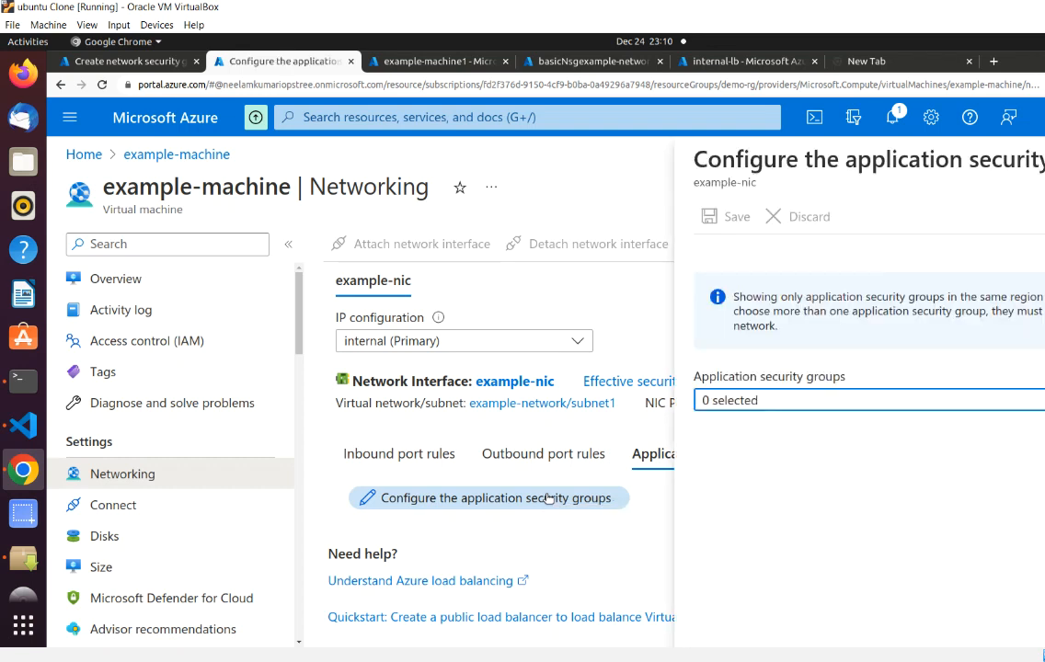
pyautogui.click(795, 410)
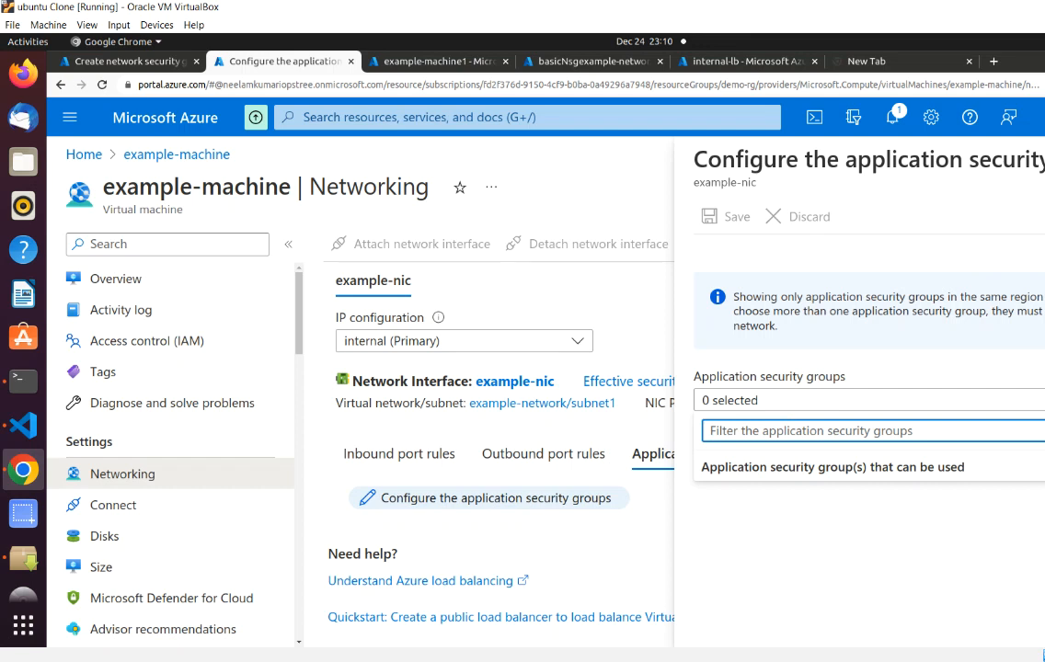
pyautogui.press('Escape')
pyautogui.press('Escape')
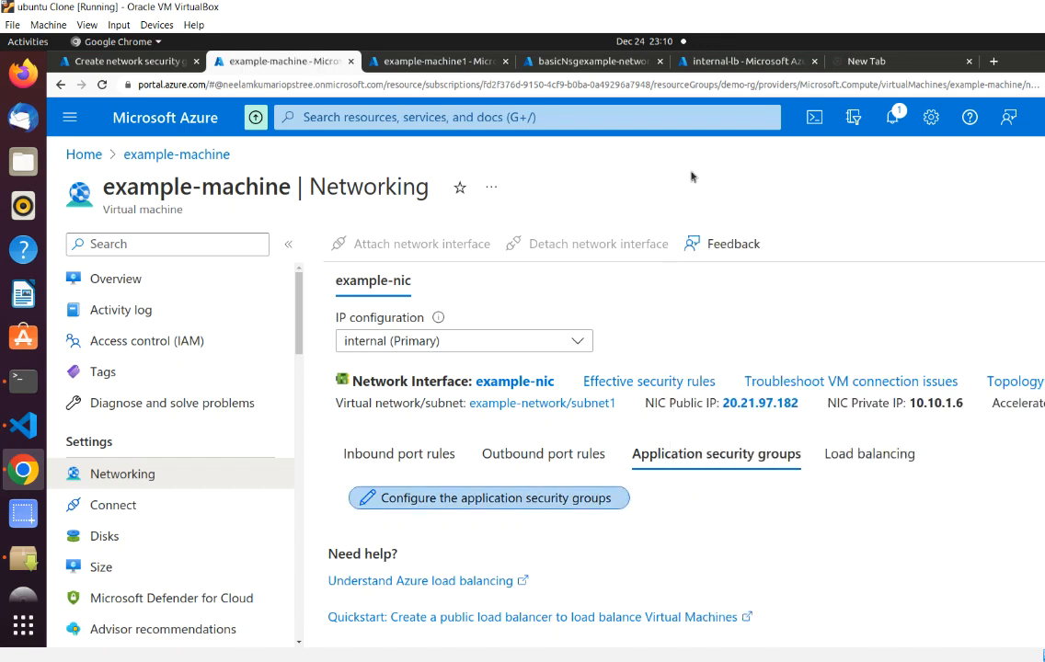
# - Leave the unfinished network security group form and open the Application security groups service through the portal search
pyautogui.click(128, 61)
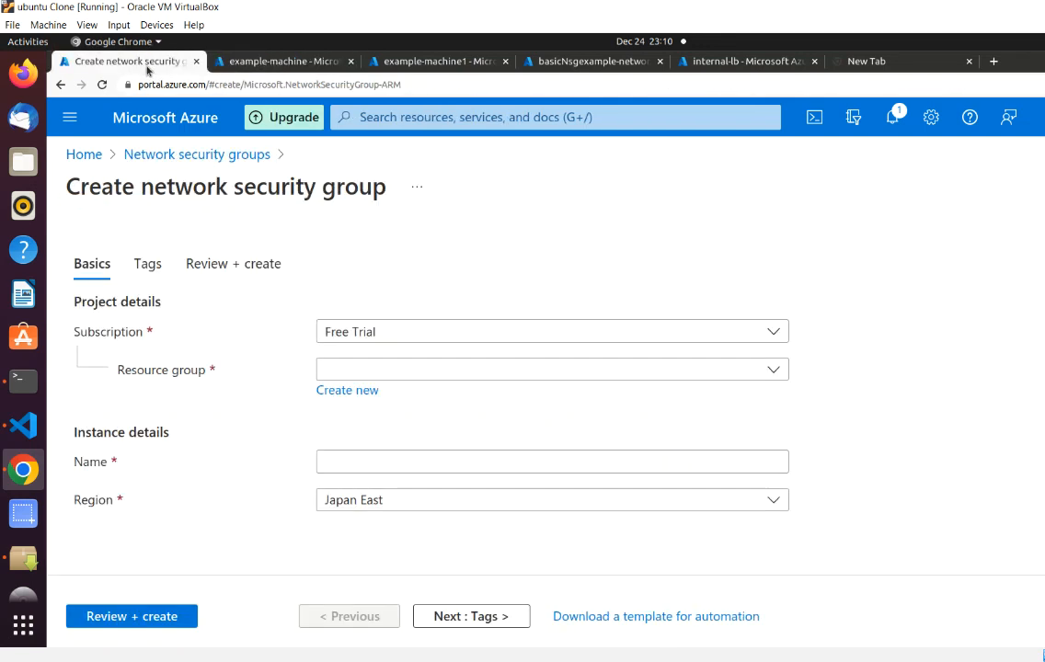
pyautogui.click(402, 117)
pyautogui.write('ap')
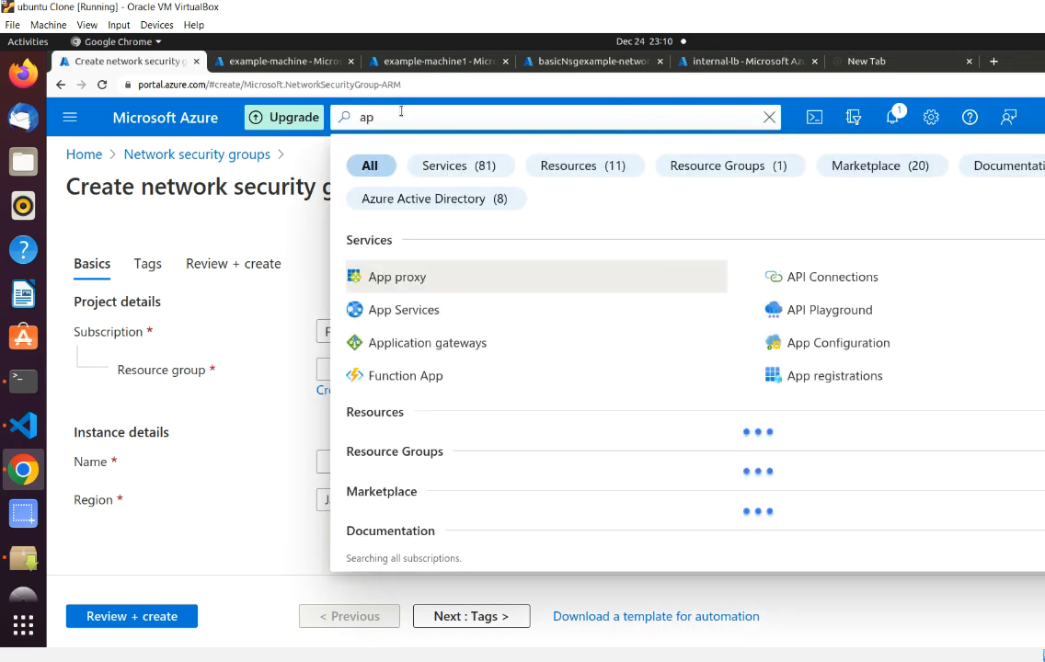
pyautogui.write('plicatt')
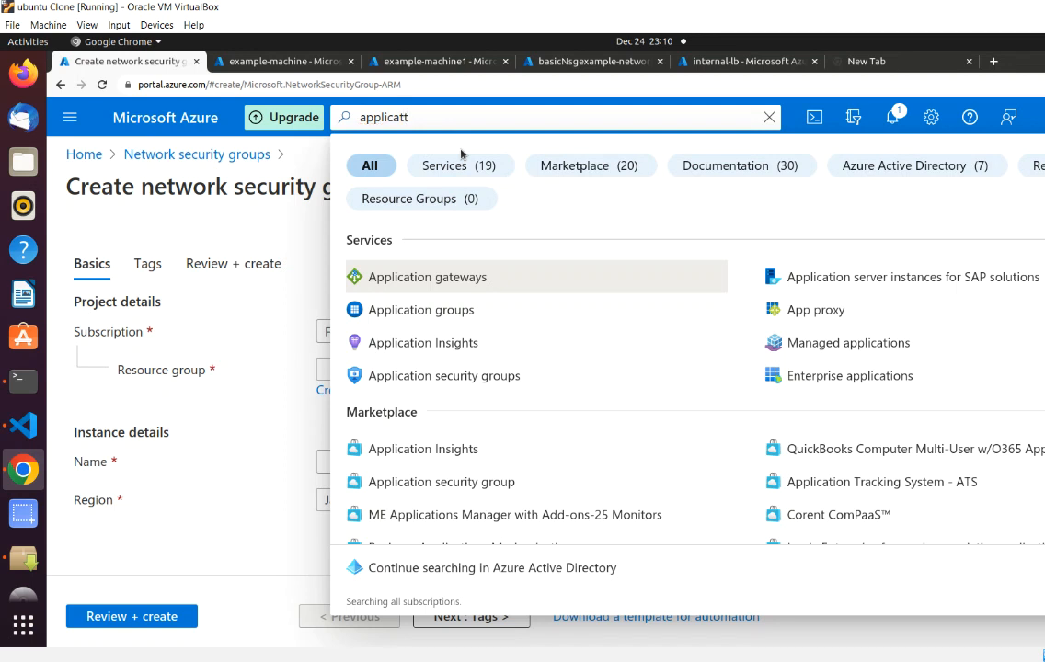
pyautogui.write('ion se')
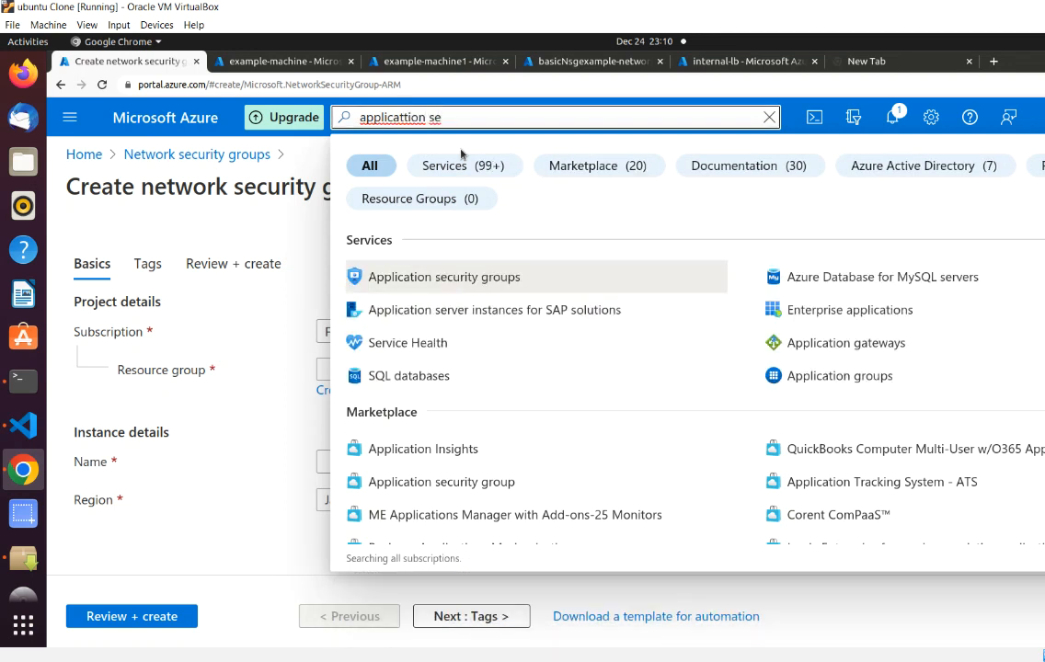
pyautogui.write('cu')
pyautogui.press('Return')
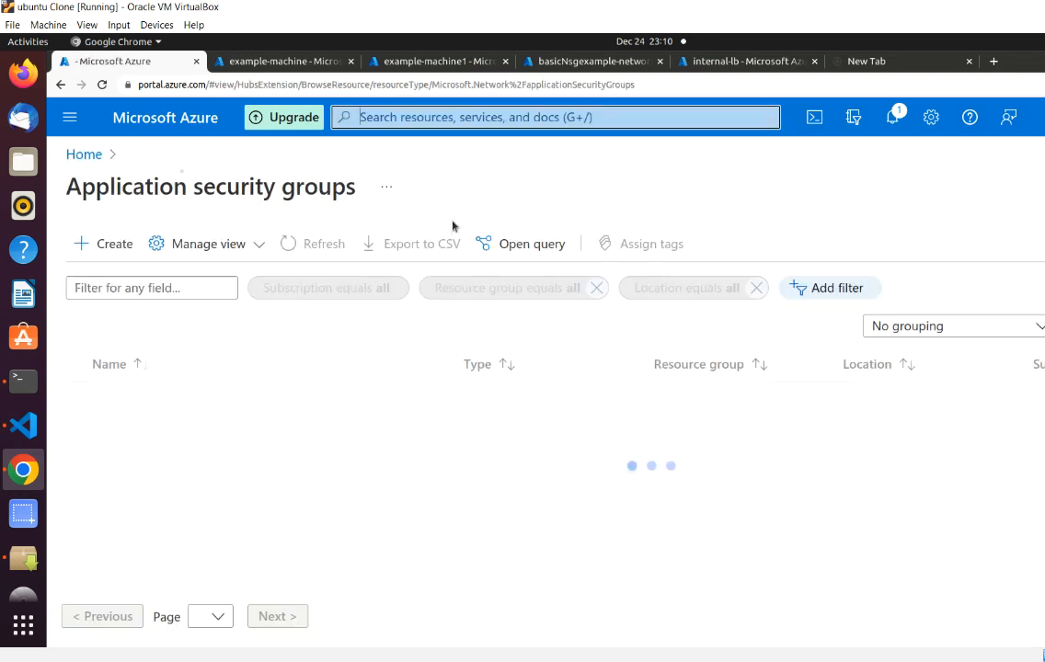
# - Start a new application security group named webserver in resource group demo-rg and proceed to its tags
pyautogui.click(111, 243)
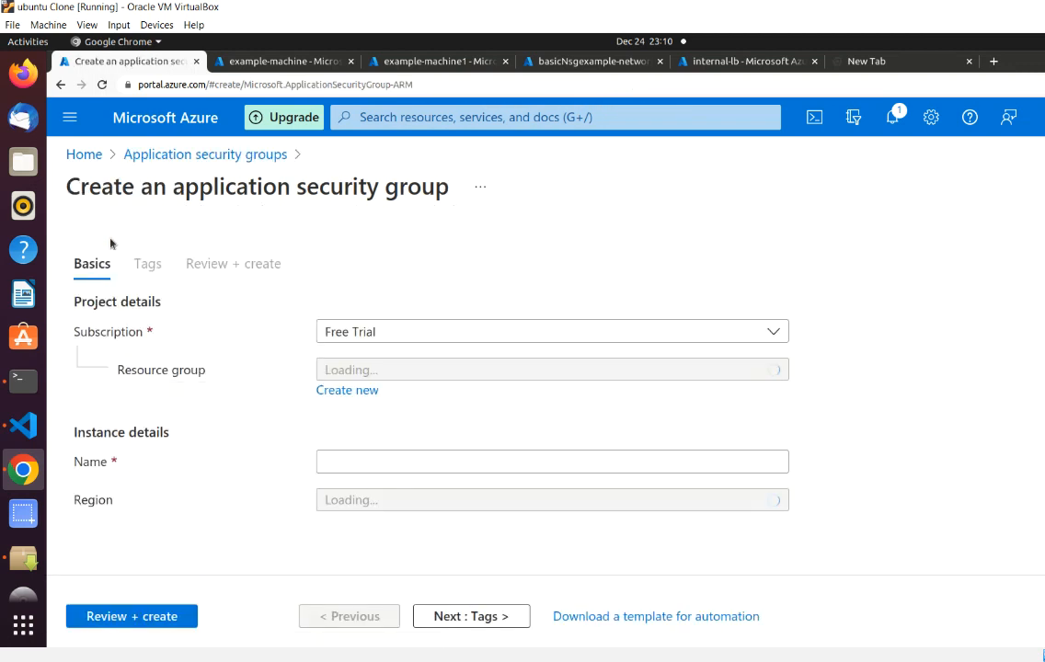
pyautogui.click(419, 368)
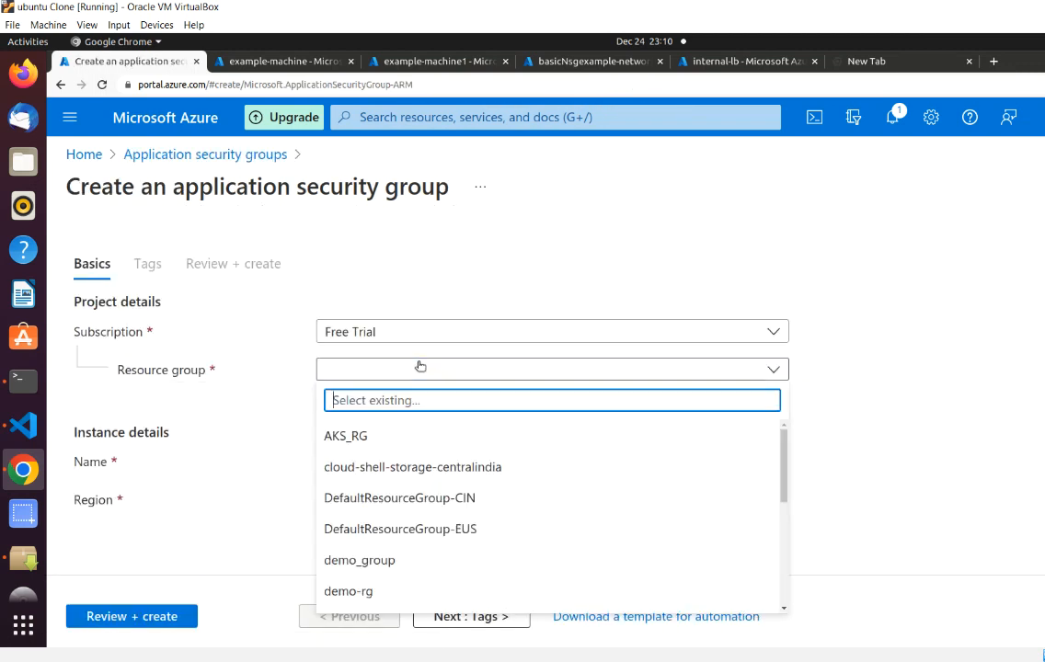
pyautogui.write('demo')
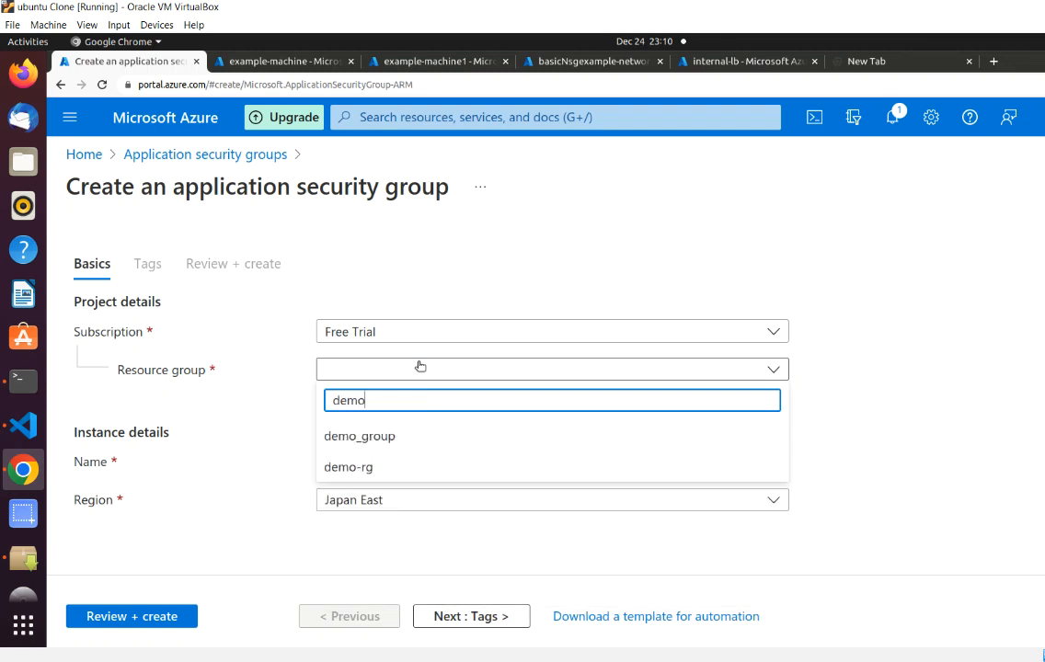
pyautogui.click(381, 470)
pyautogui.click(377, 462)
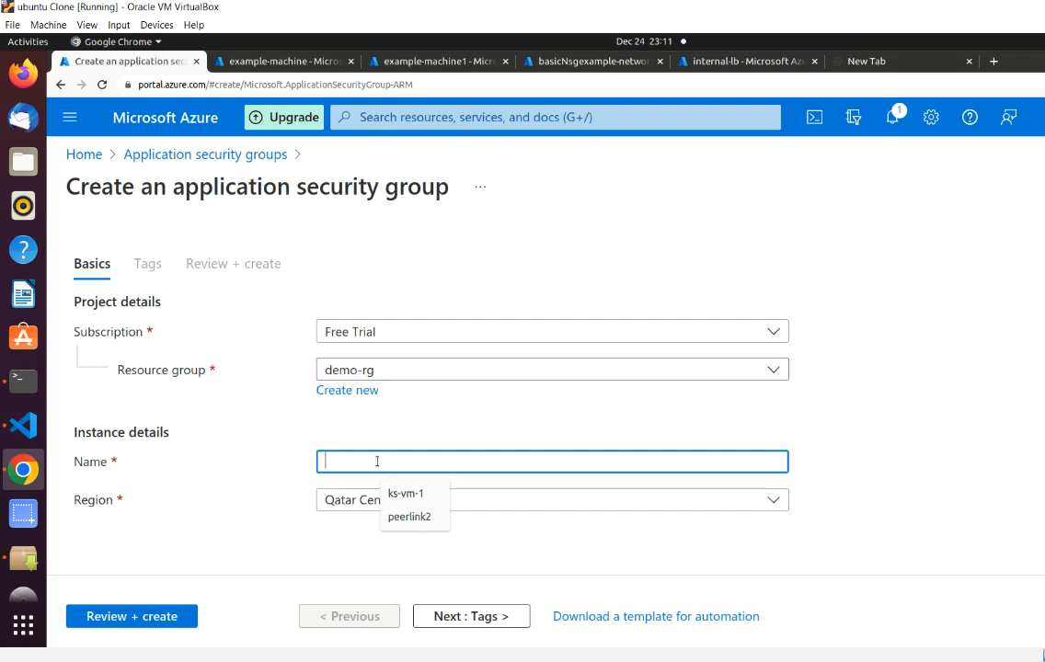
pyautogui.write('webserver')
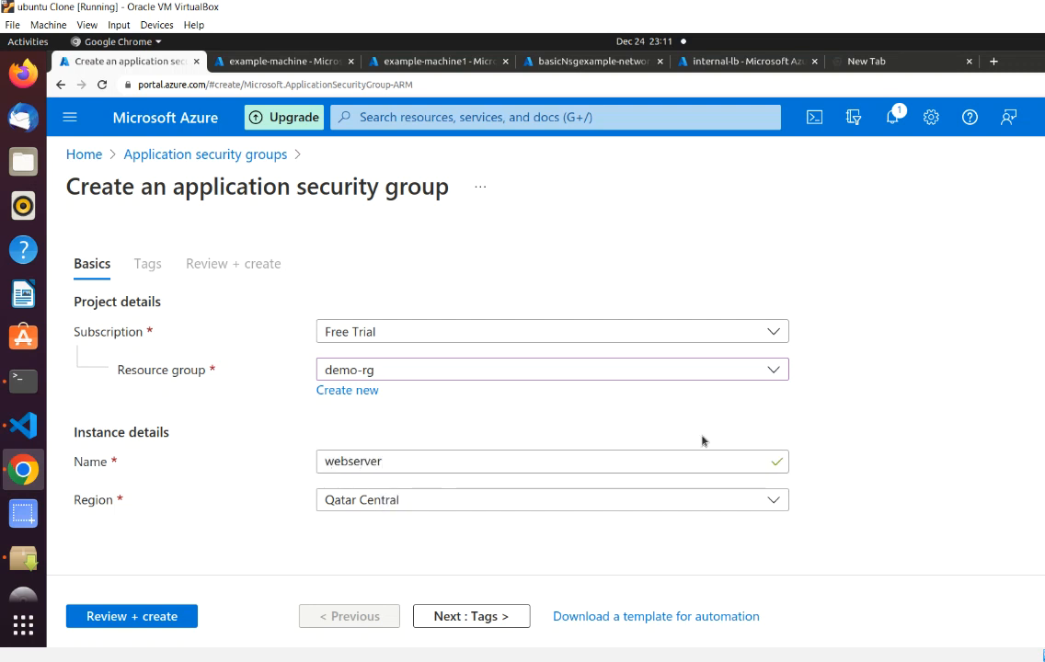
pyautogui.click(451, 618)
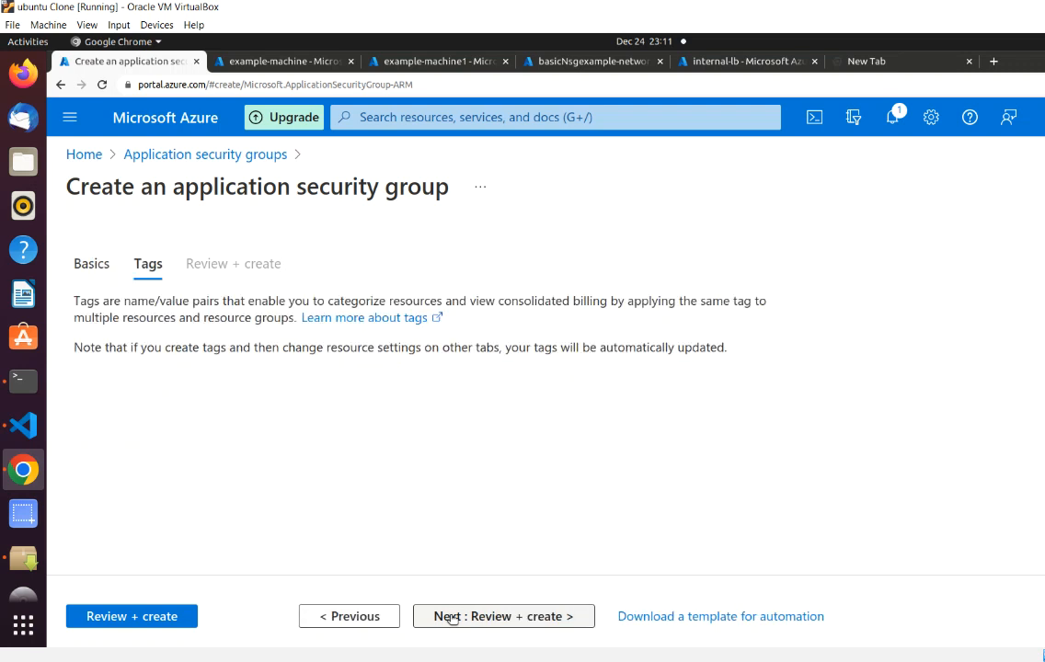
# - Review and create the webserver application security group, and open the deployed resource
pyautogui.click(451, 619)
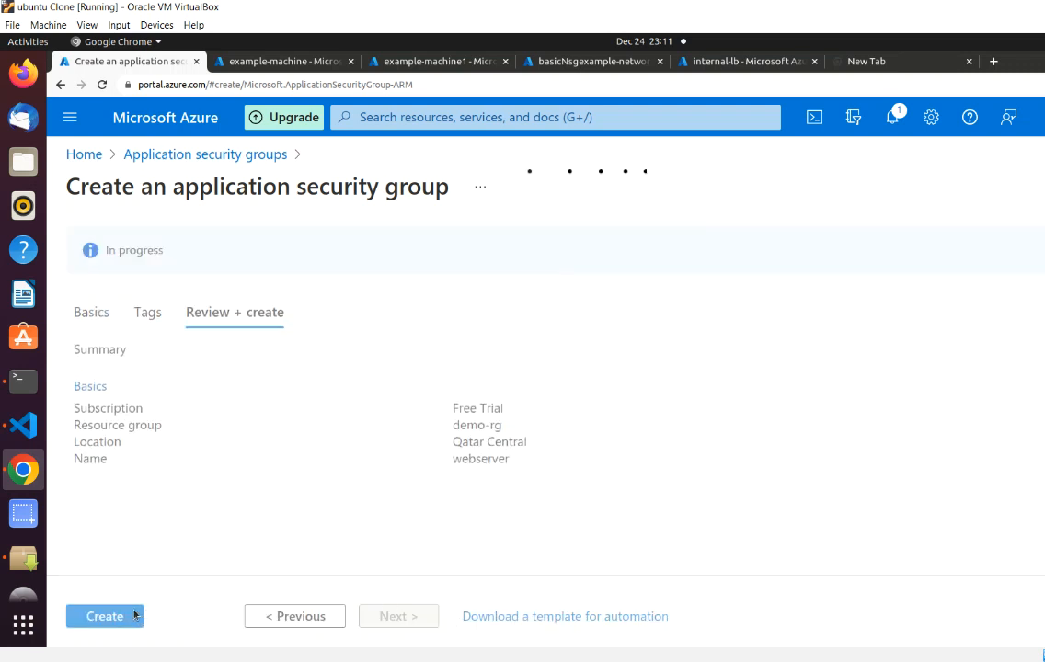
pyautogui.click(114, 618)
pyautogui.click(106, 617)
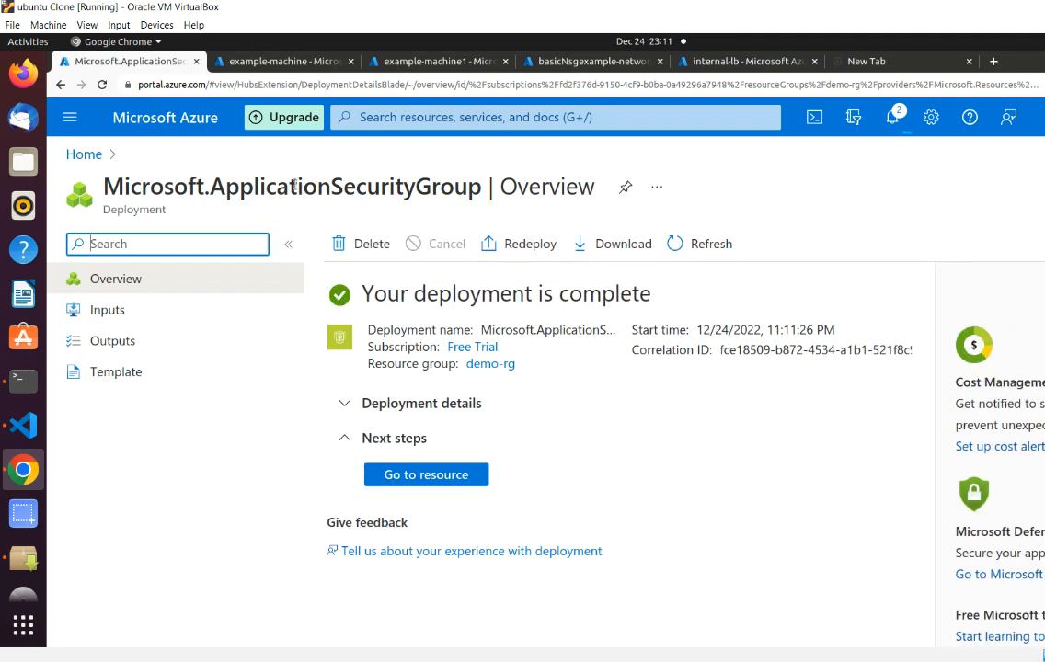
pyautogui.click(432, 473)
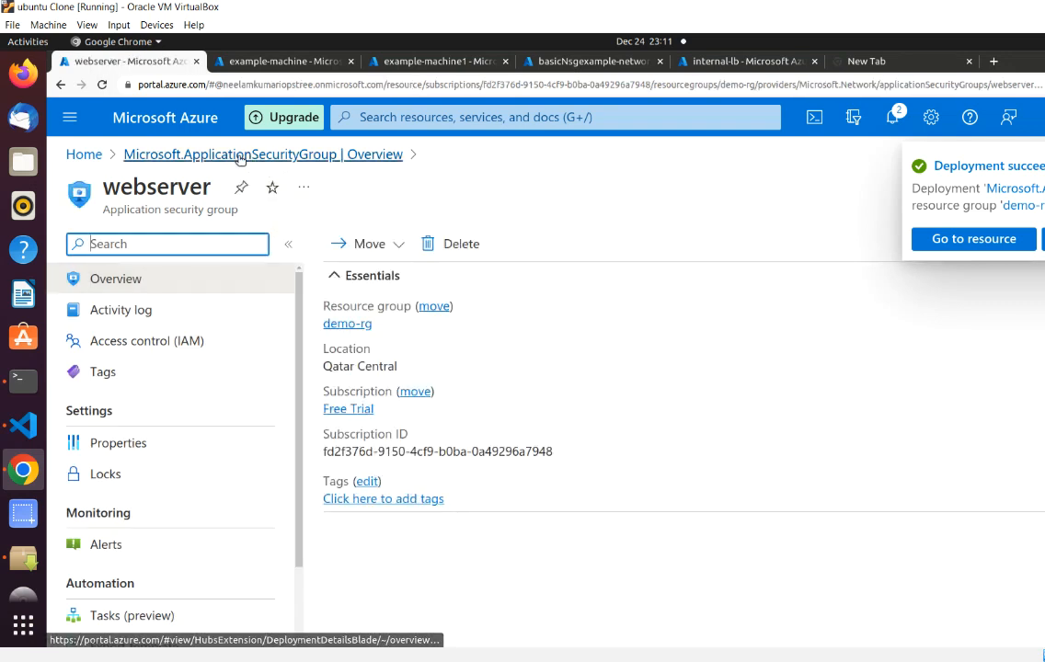
# - Start another application security group in resource group demo-rg from the Application security groups service and name it middleware
pyautogui.click(361, 117)
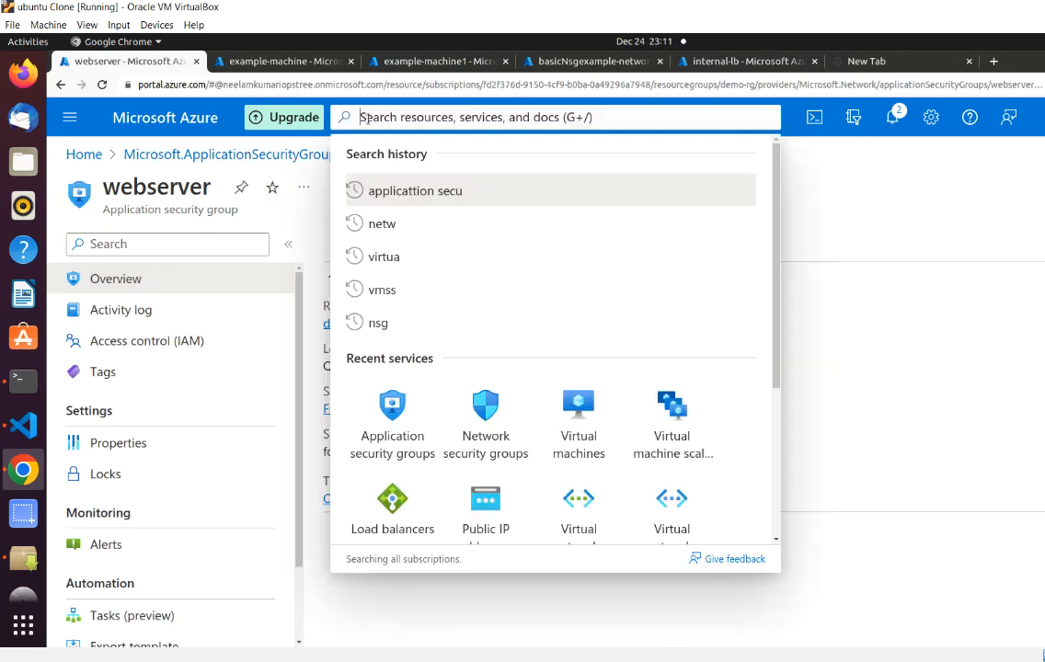
pyautogui.click(381, 405)
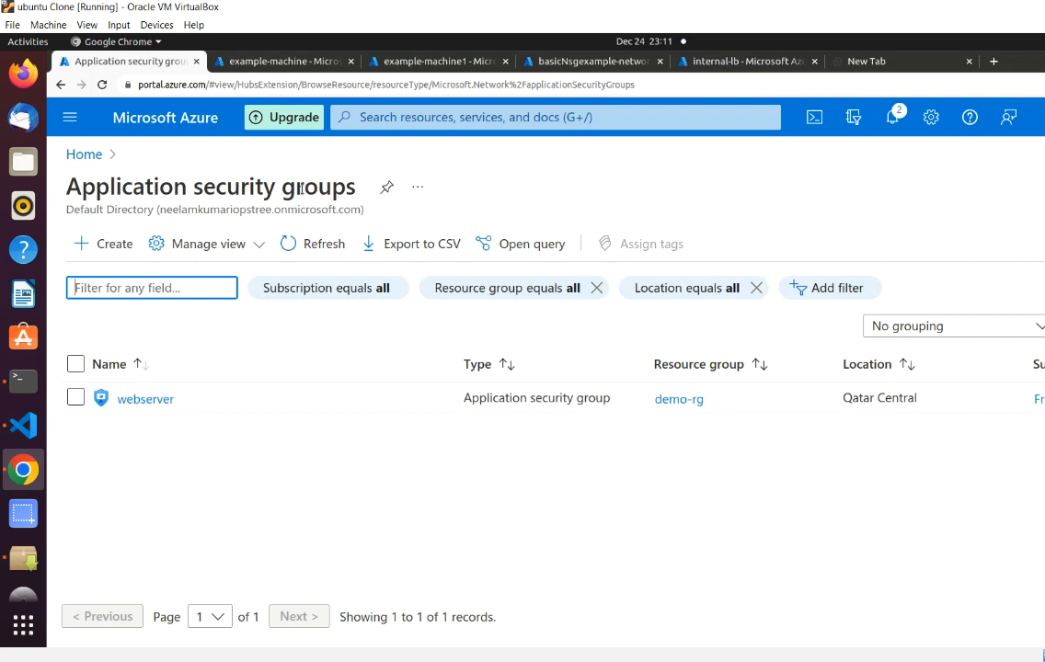
pyautogui.click(102, 245)
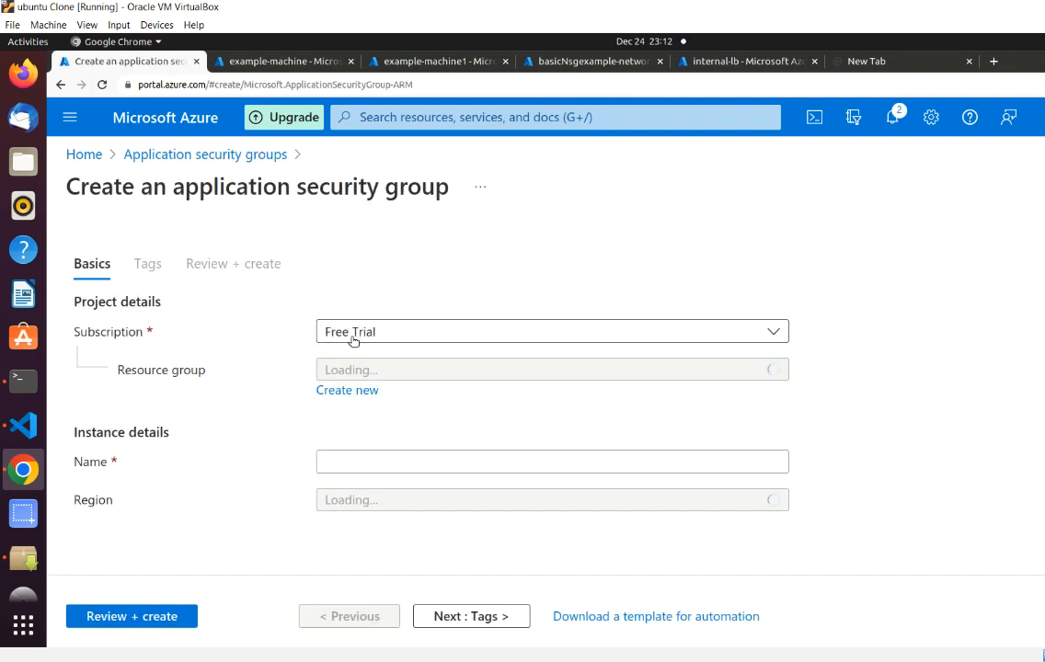
pyautogui.click(430, 370)
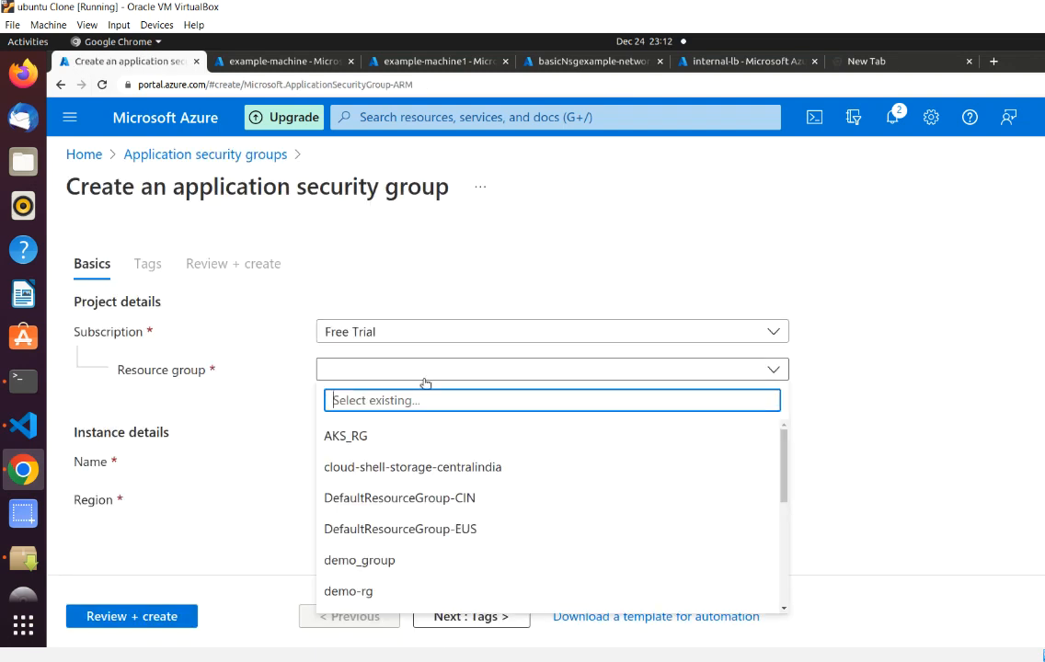
pyautogui.click(364, 592)
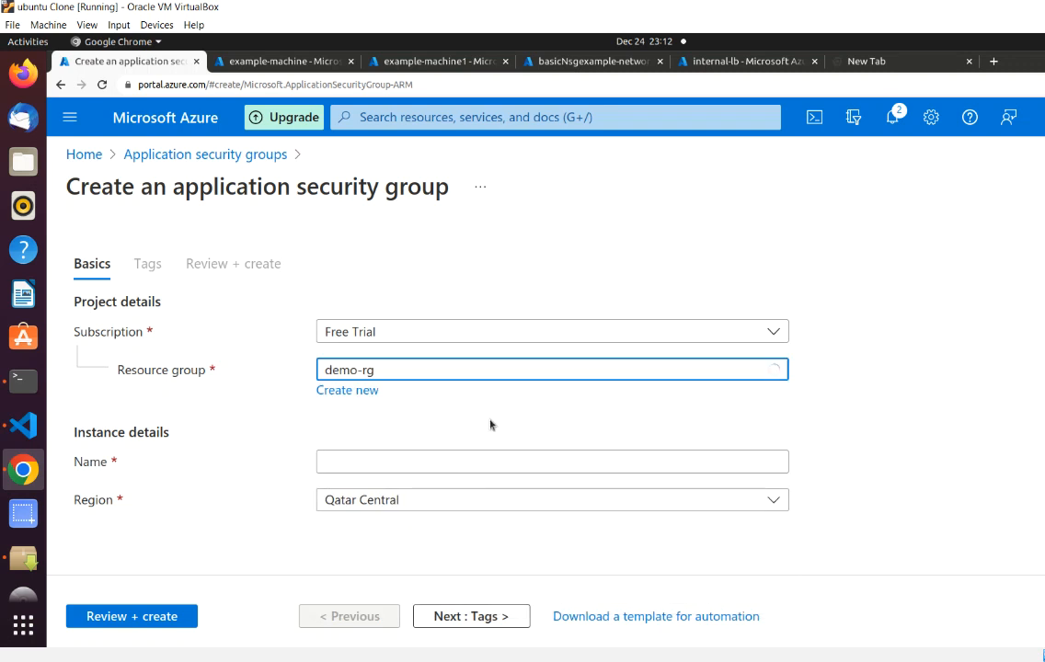
pyautogui.click(402, 460)
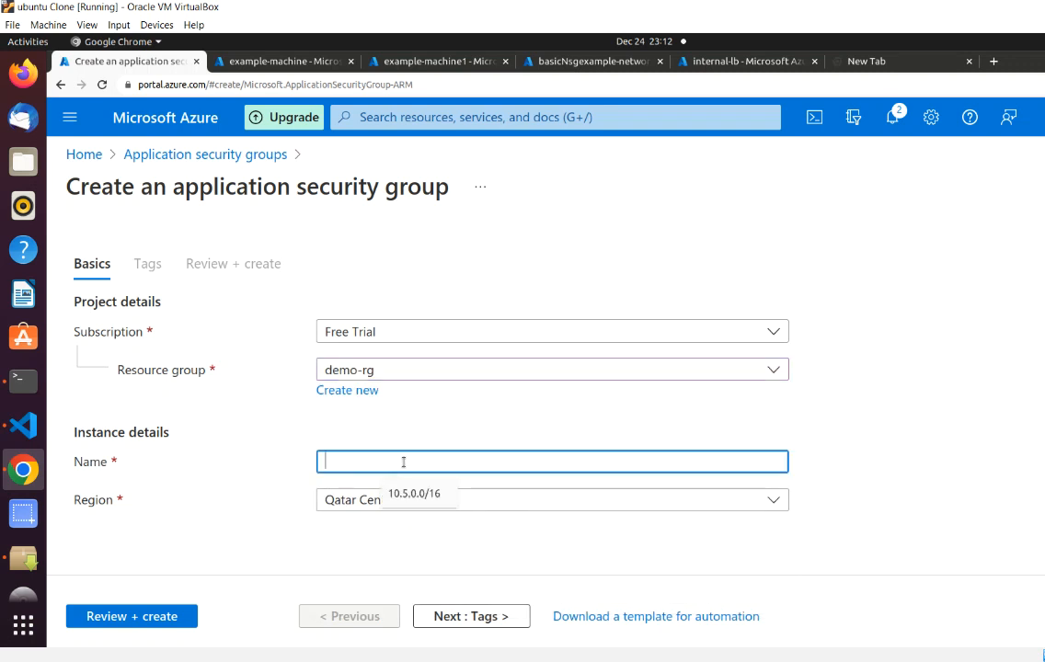
pyautogui.write('m')
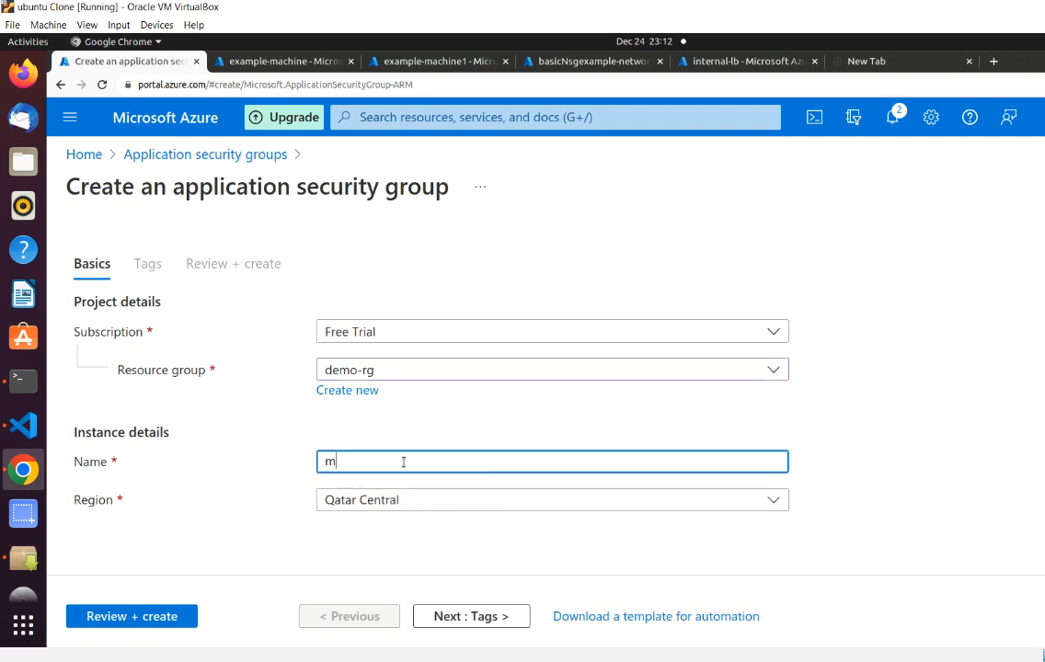
pyautogui.write('iddleware')
pyautogui.click(888, 457)
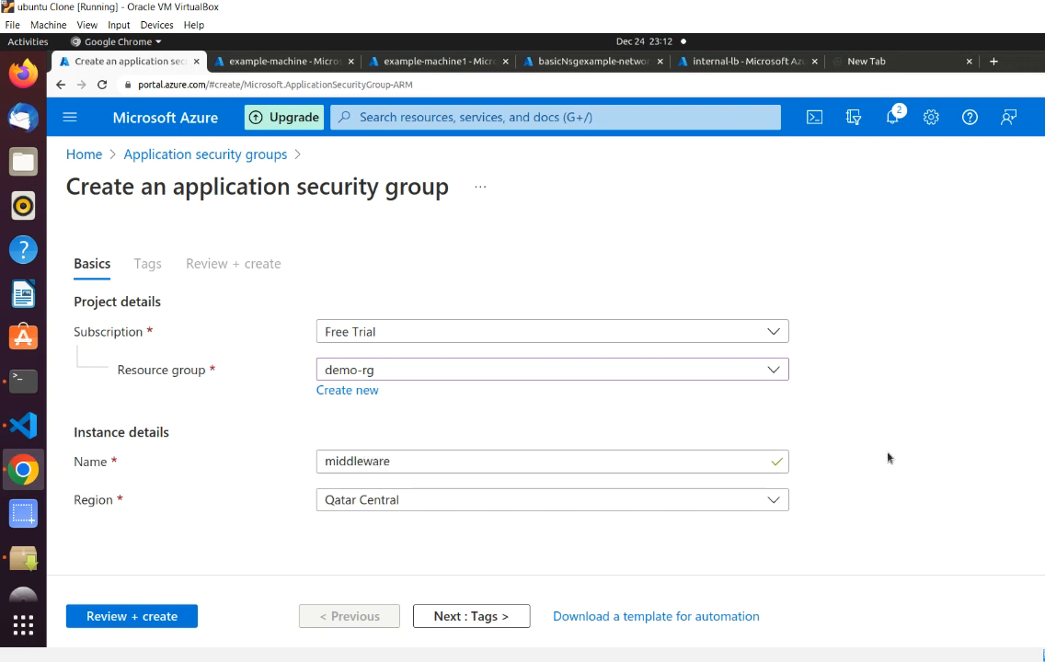
# - Review the middleware application security group's settings and submit it for deployment
pyautogui.click(465, 615)
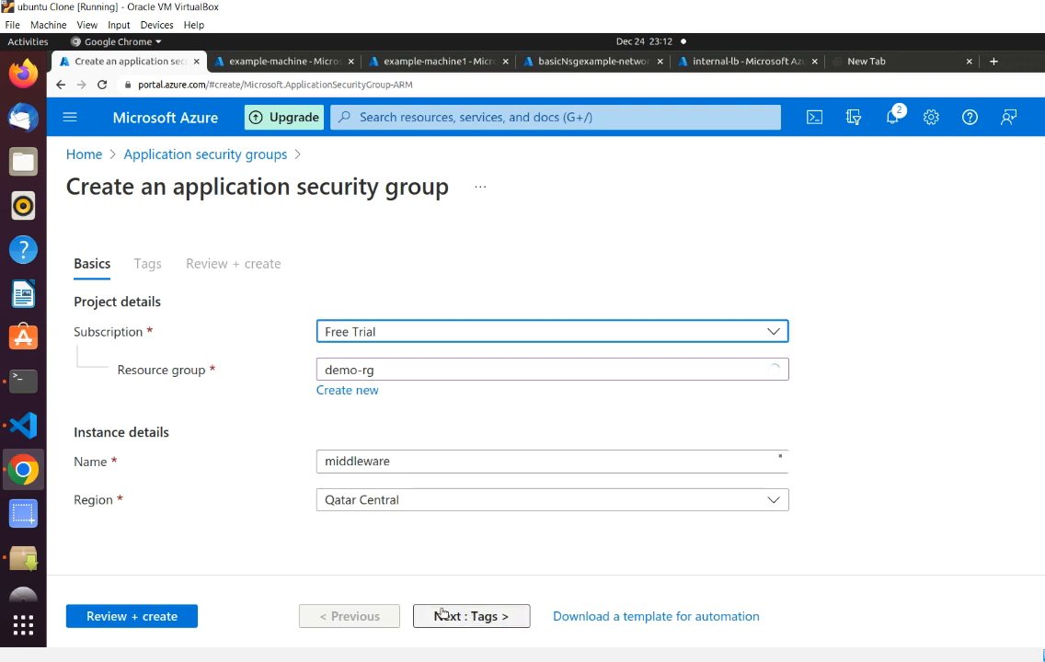
pyautogui.click(132, 617)
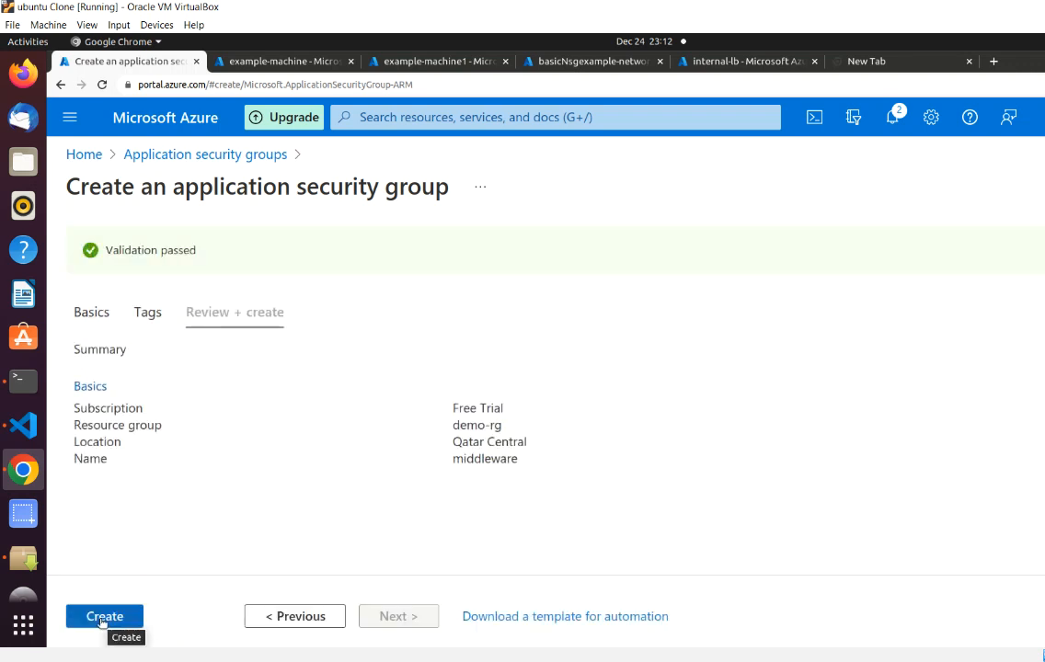
pyautogui.click(102, 621)
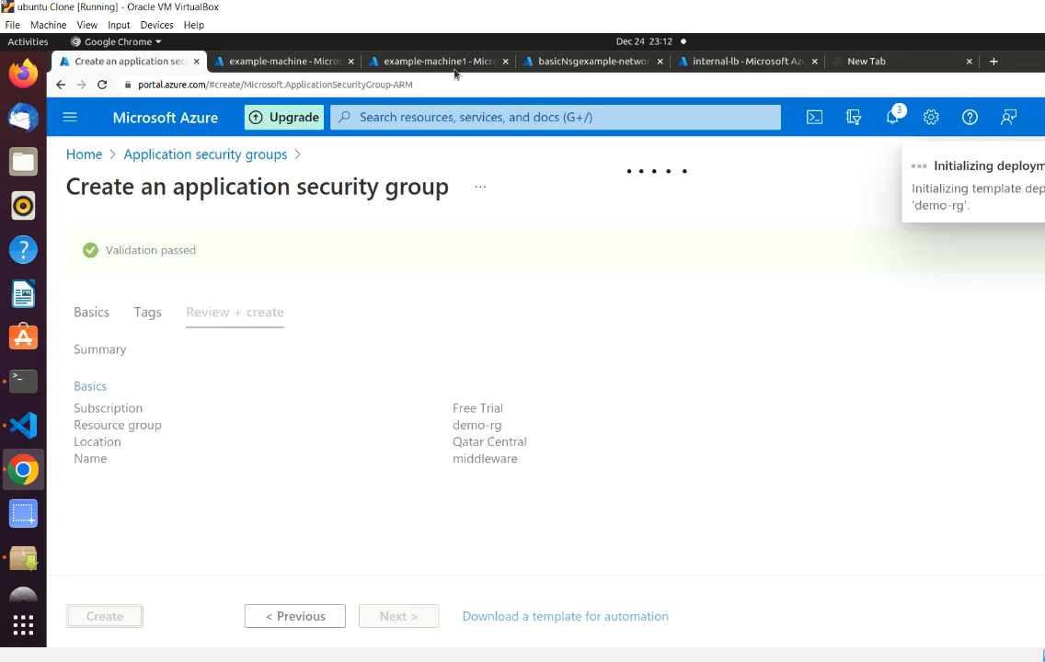
# - Assign the webserver application security group to example-machine's example-nic and save the configuration
pyautogui.click(405, 61)
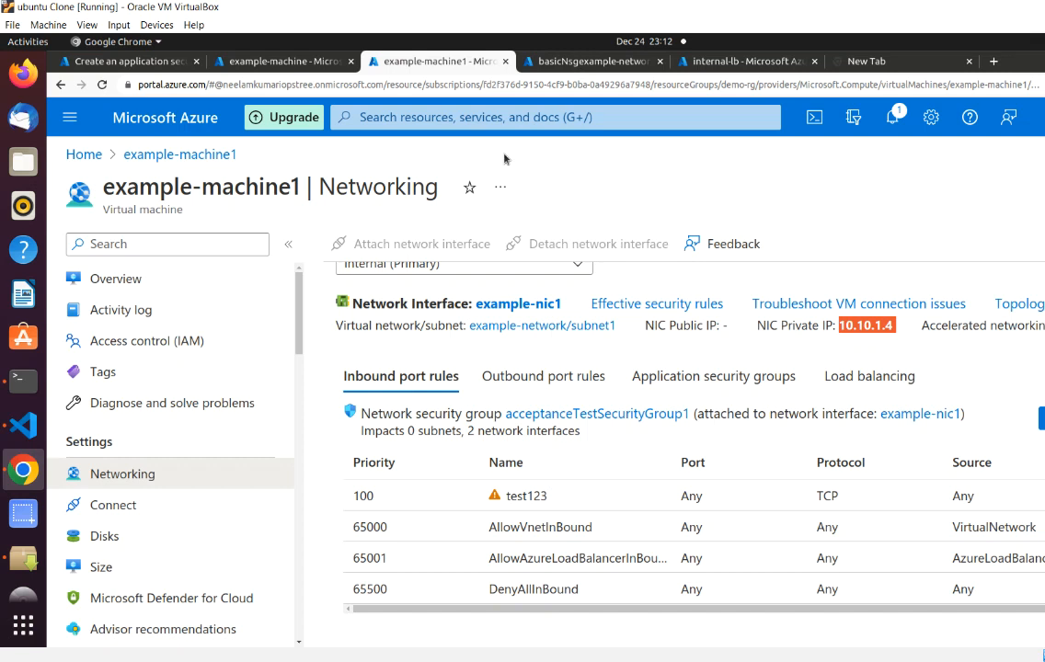
pyautogui.click(285, 61)
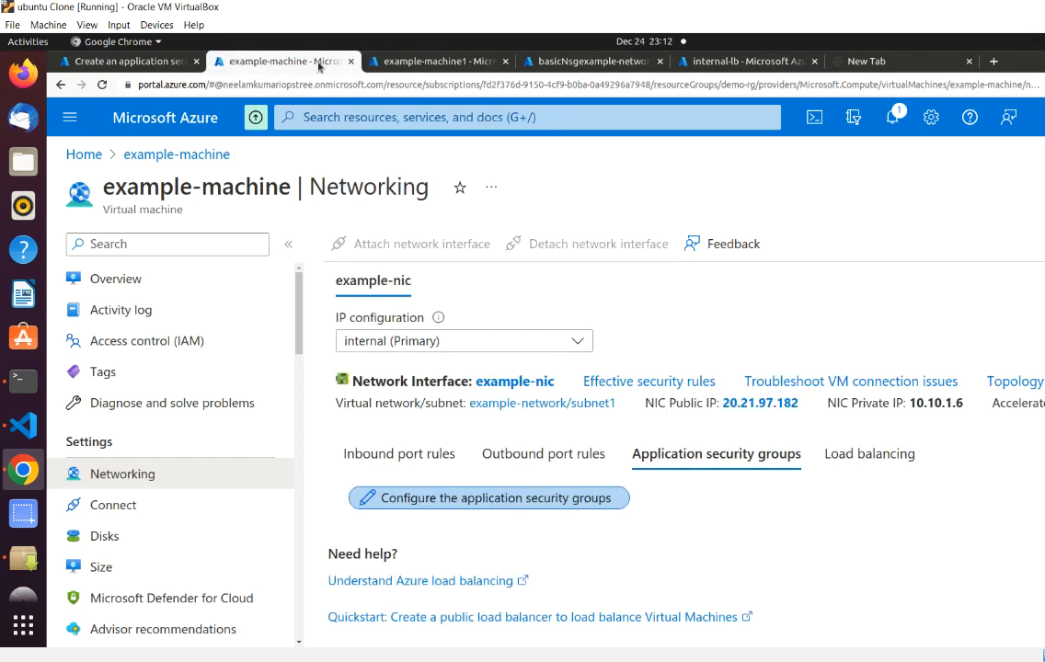
pyautogui.click(579, 497)
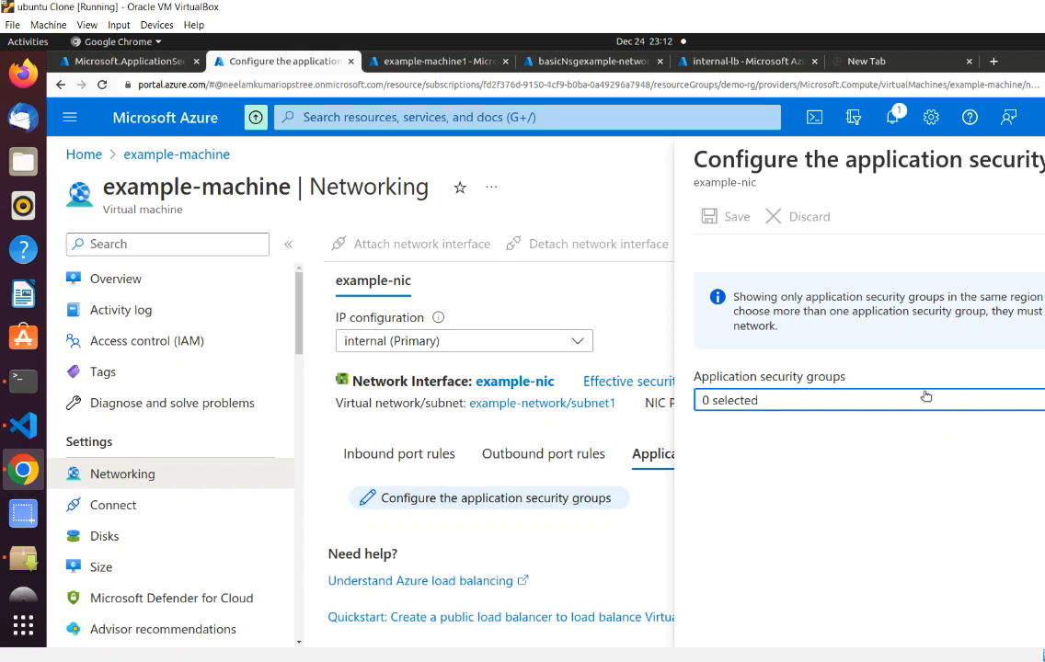
pyautogui.click(924, 398)
pyautogui.click(711, 520)
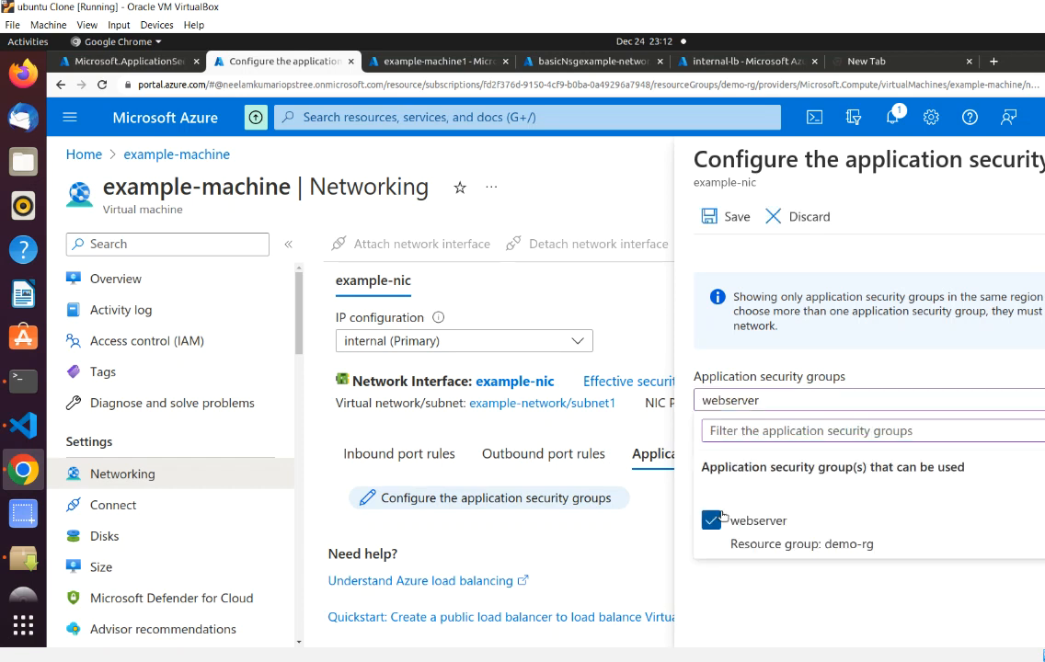
pyautogui.click(732, 217)
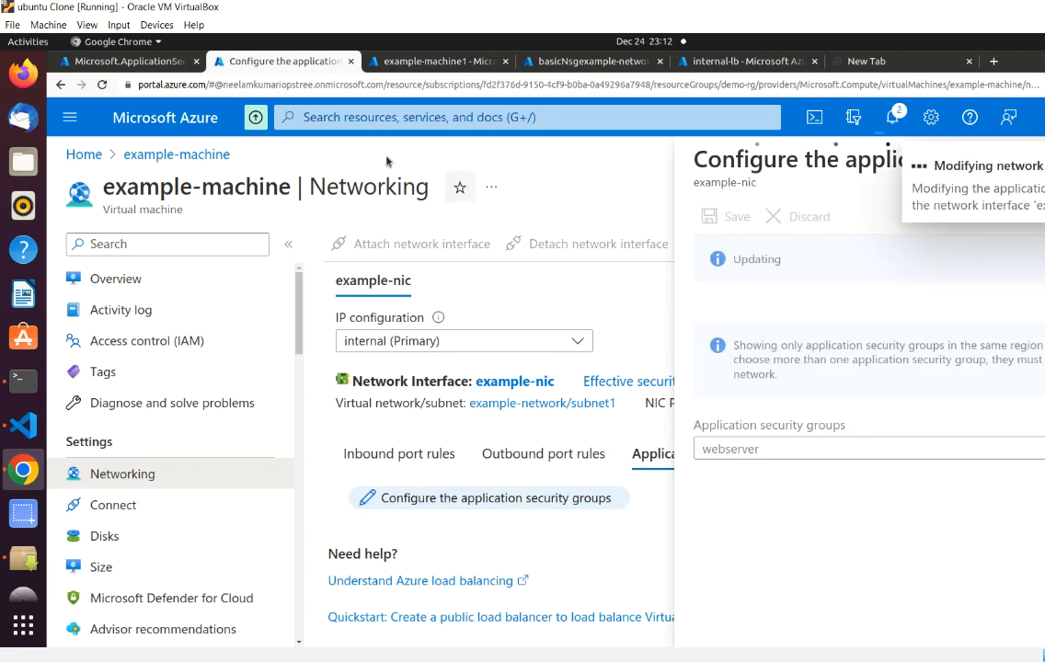
# - Check the middleware deployment's progress, look at example-machine1's networking, and check the application security group assigned to example-machine
pyautogui.click(94, 62)
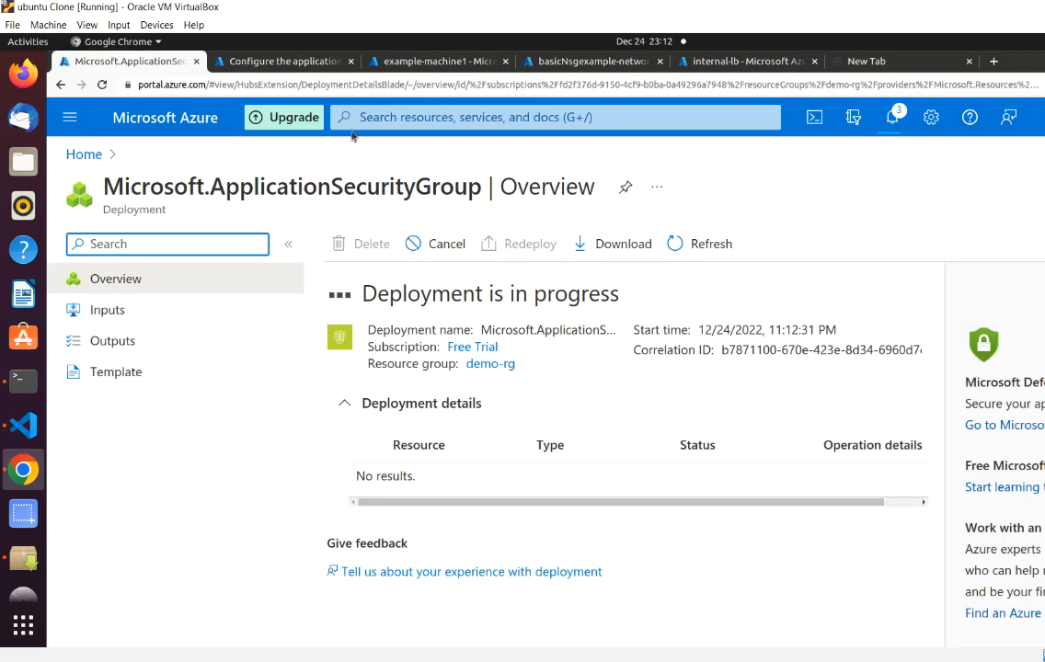
pyautogui.click(273, 62)
pyautogui.click(436, 62)
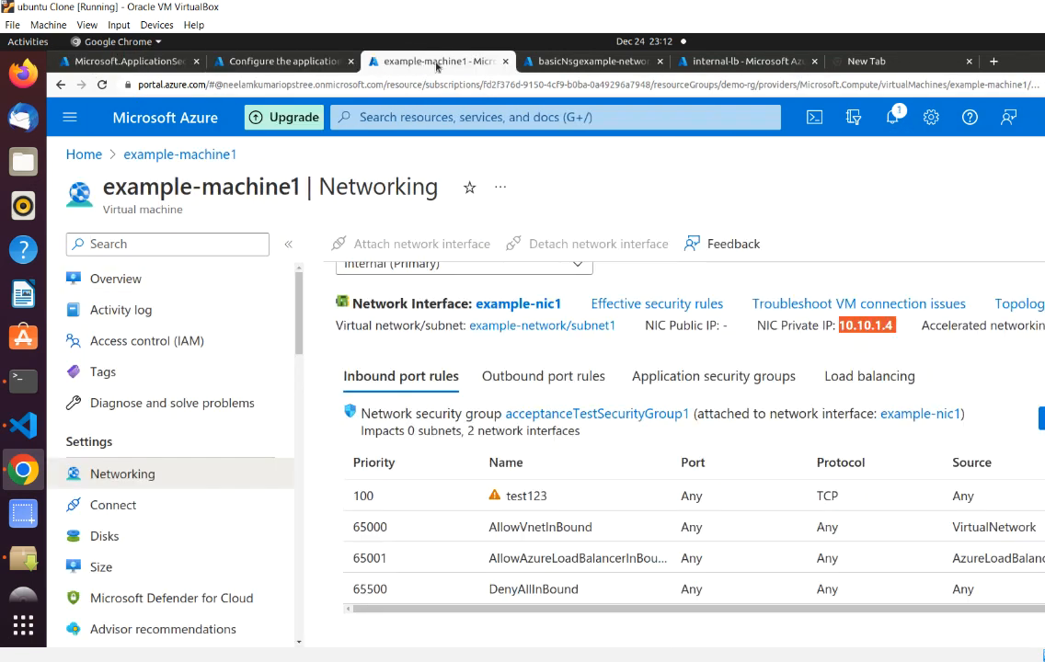
pyautogui.click(276, 60)
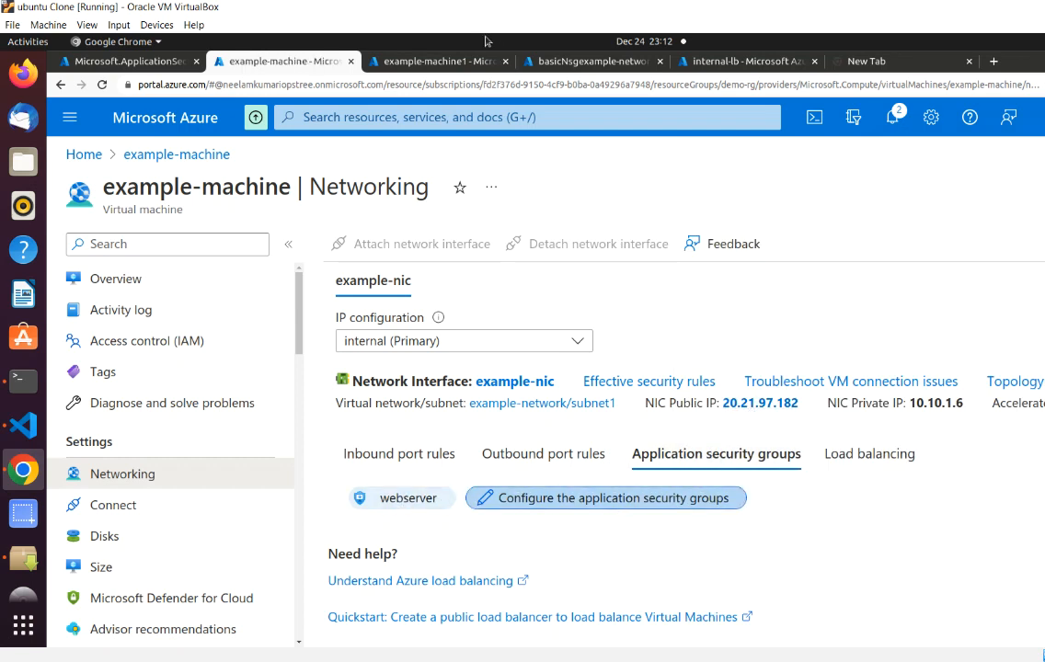
# - Assign the middleware application security group to example-machine1's example-nic1 and save the configuration
pyautogui.click(396, 58)
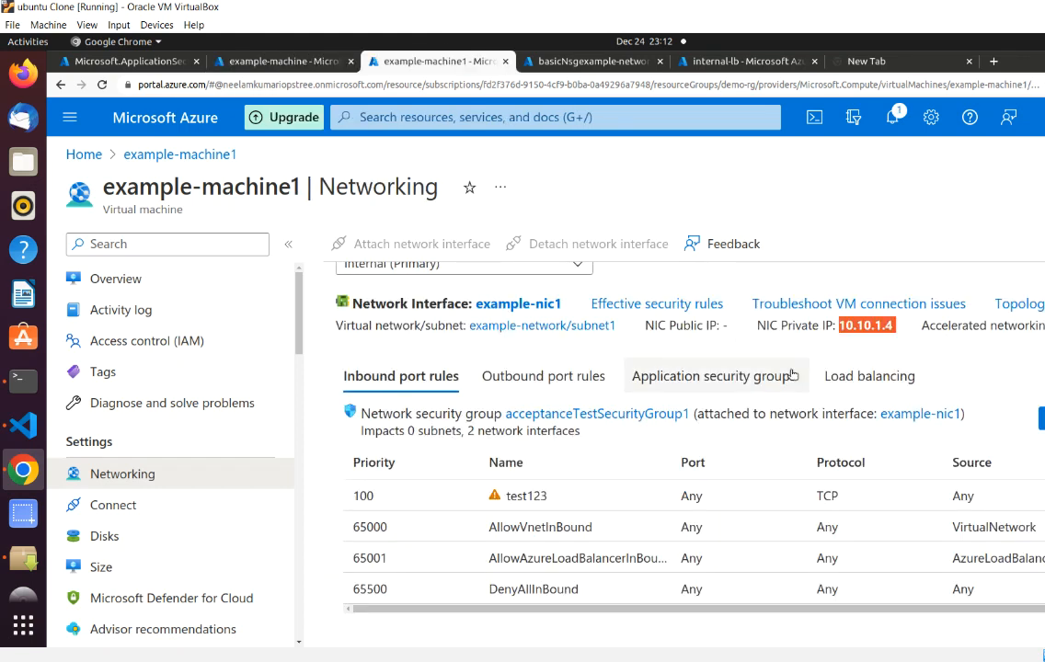
pyautogui.click(718, 377)
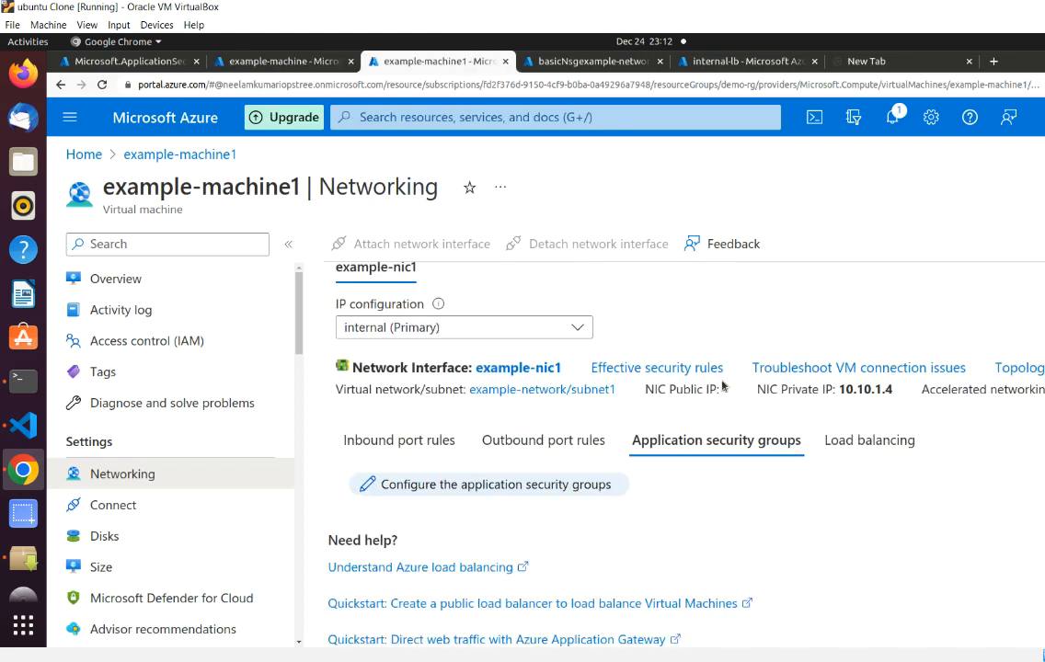
pyautogui.click(595, 488)
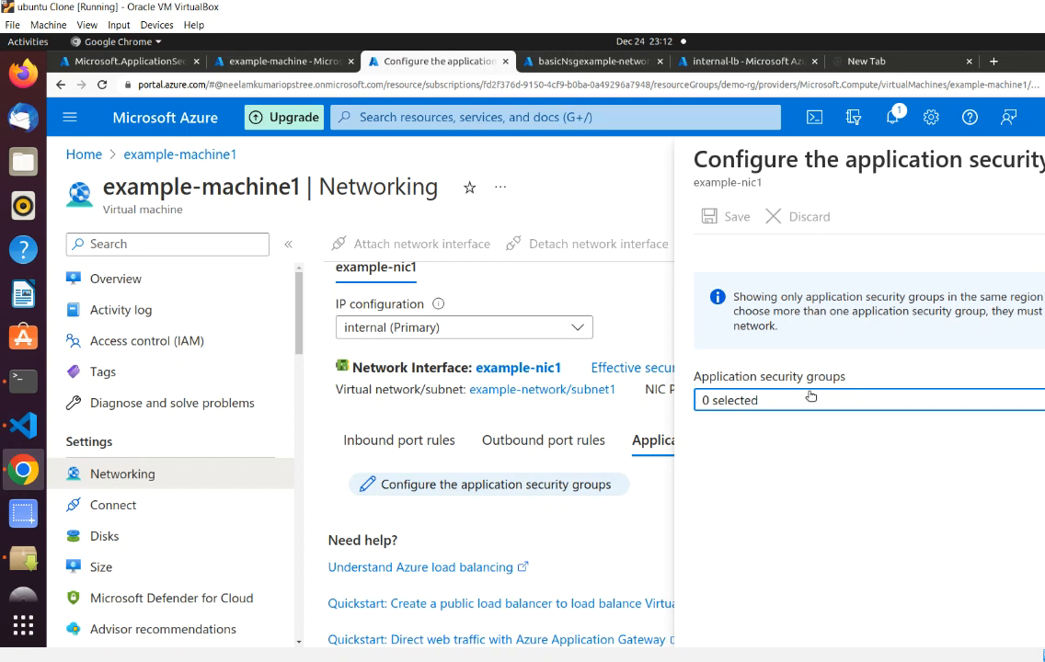
pyautogui.click(746, 399)
pyautogui.click(727, 521)
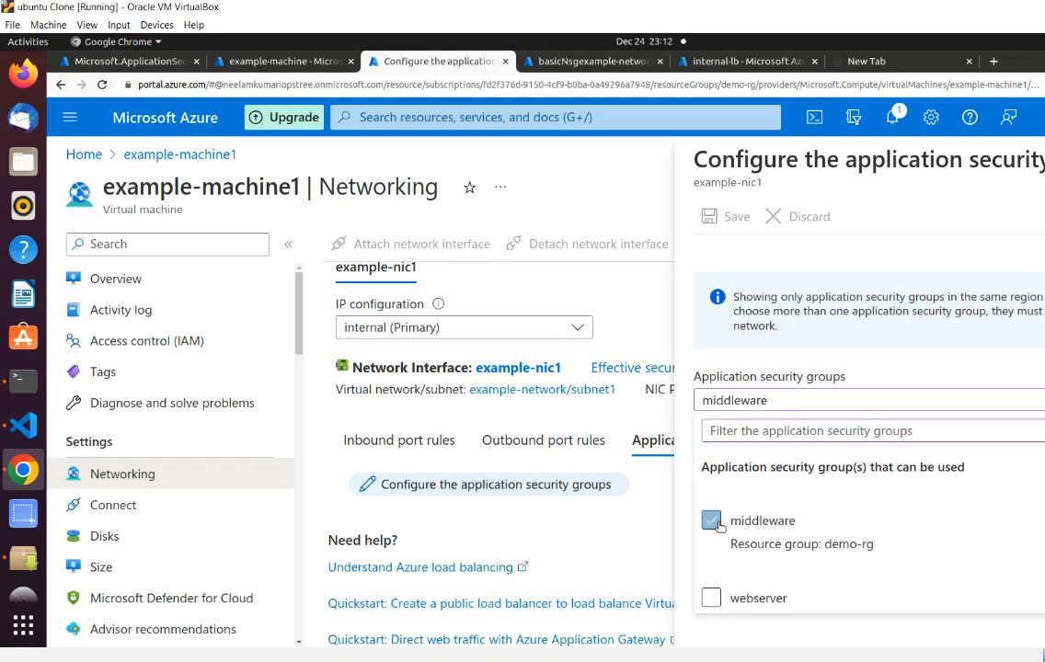
pyautogui.click(721, 221)
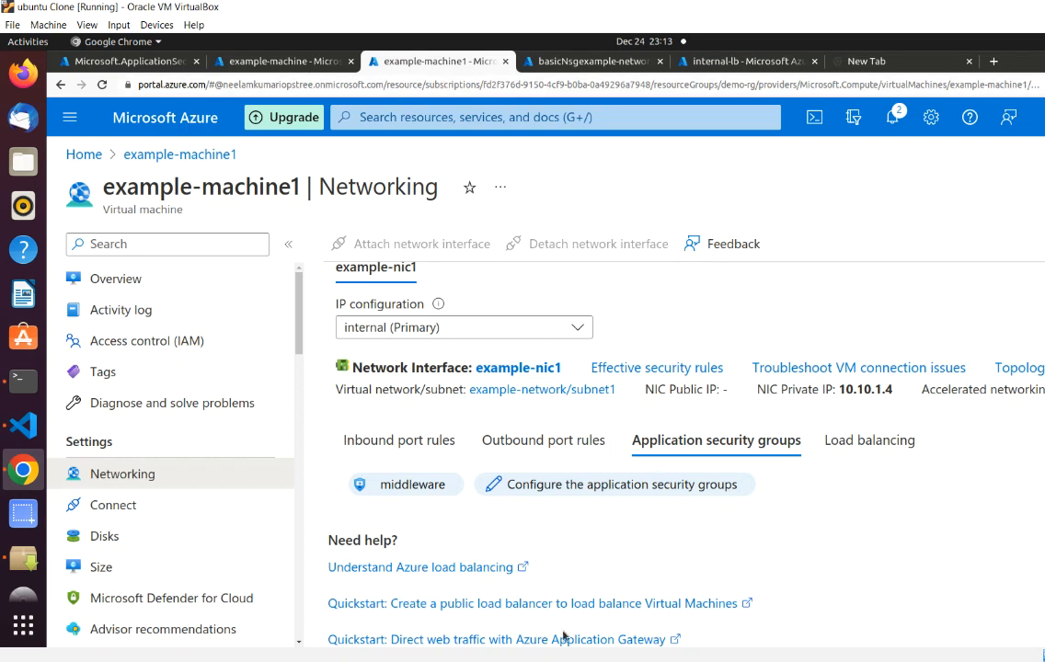
# - Switch to the Excalidraw diagram and point out the ASG label and the vm1 circle, leaving nothing selected
pyautogui.click(558, 660)
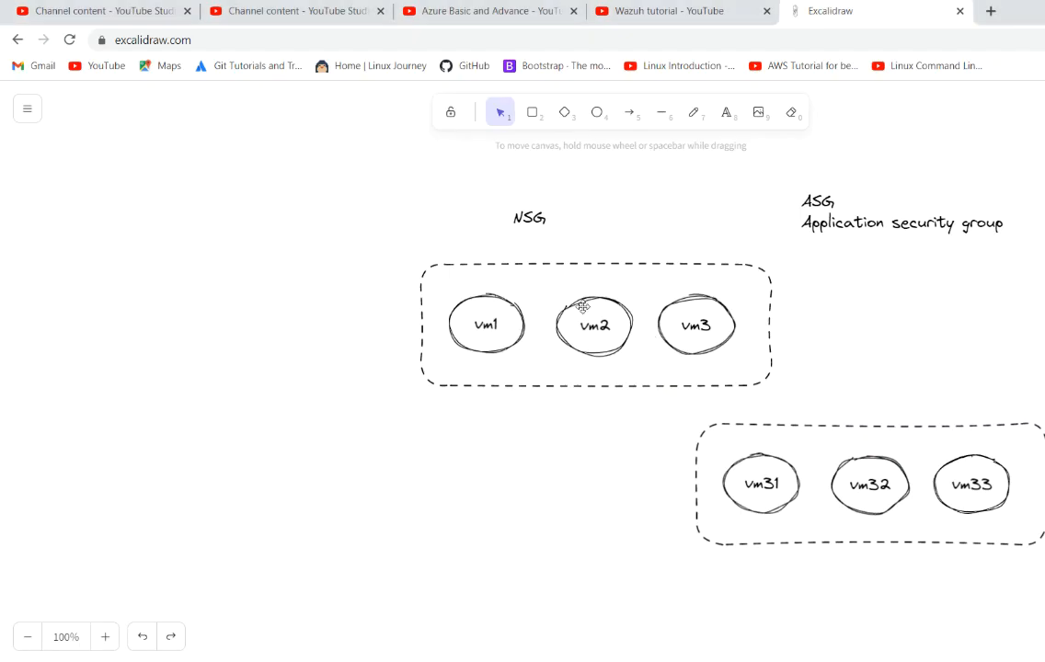
pyautogui.click(828, 205)
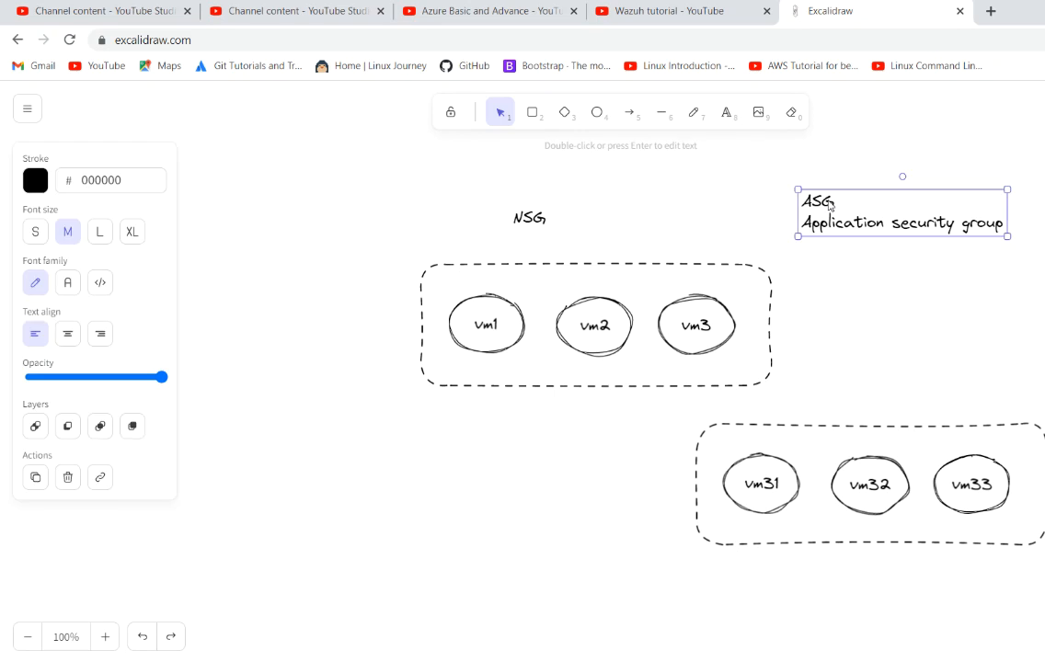
pyautogui.click(517, 296)
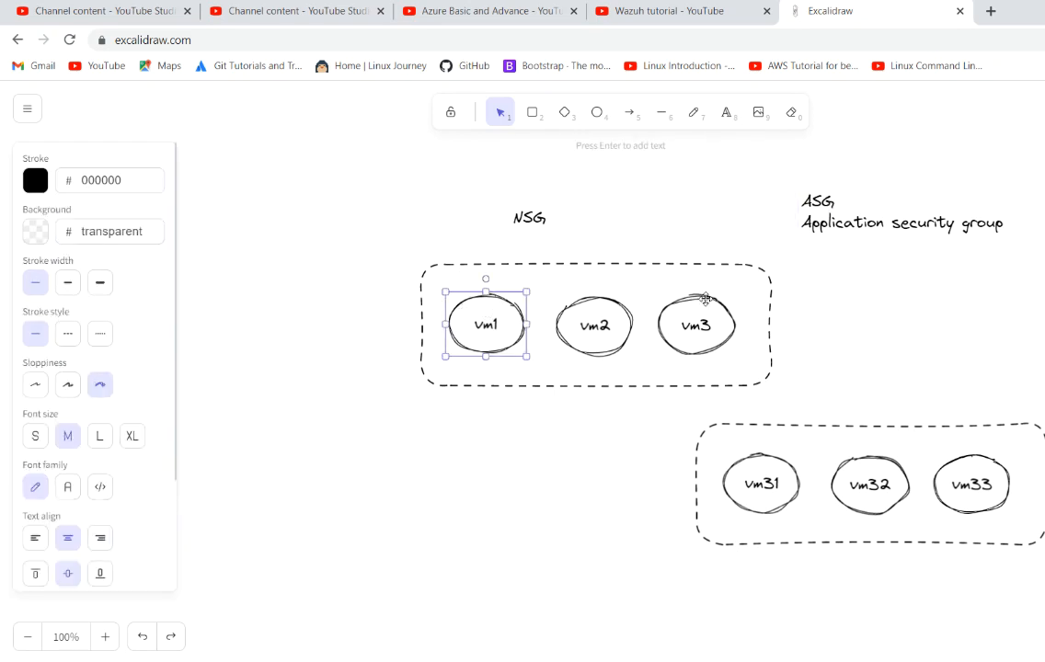
pyautogui.click(825, 322)
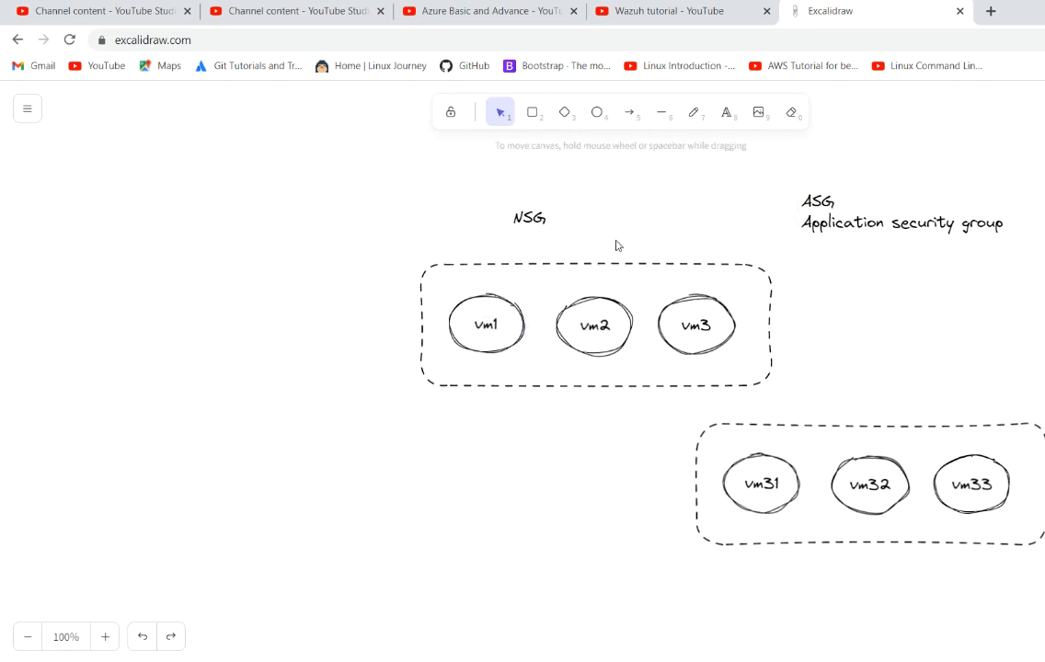
# - Switch back to the Azure portal and start an inbound rule in example-machine's networking with the middleware application security group as source
pyautogui.hotkey('alt', 'Tab')
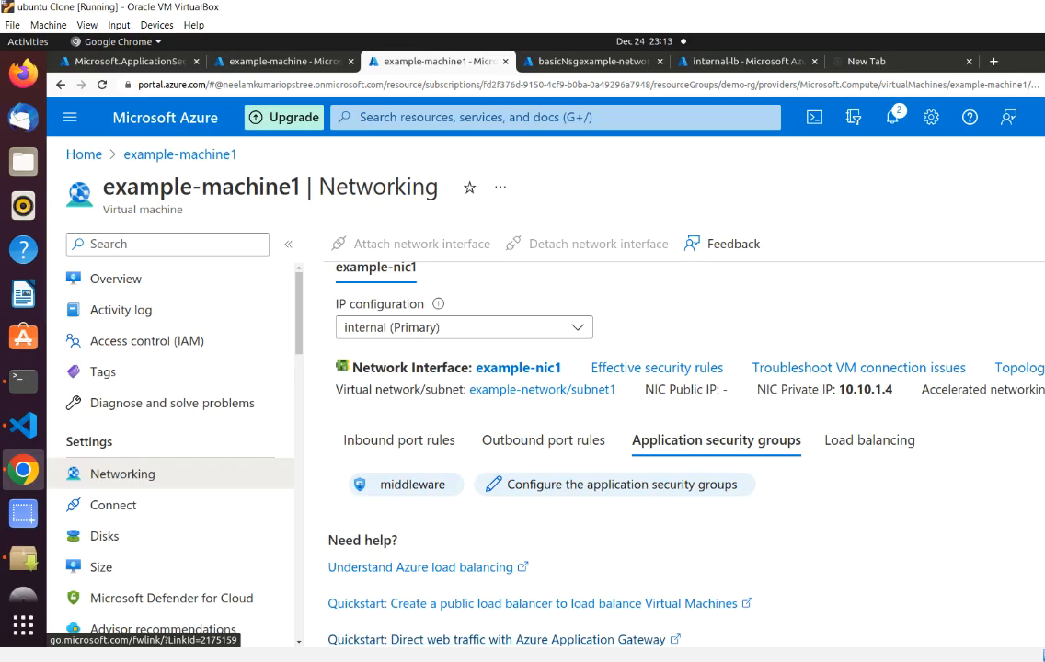
pyautogui.click(280, 60)
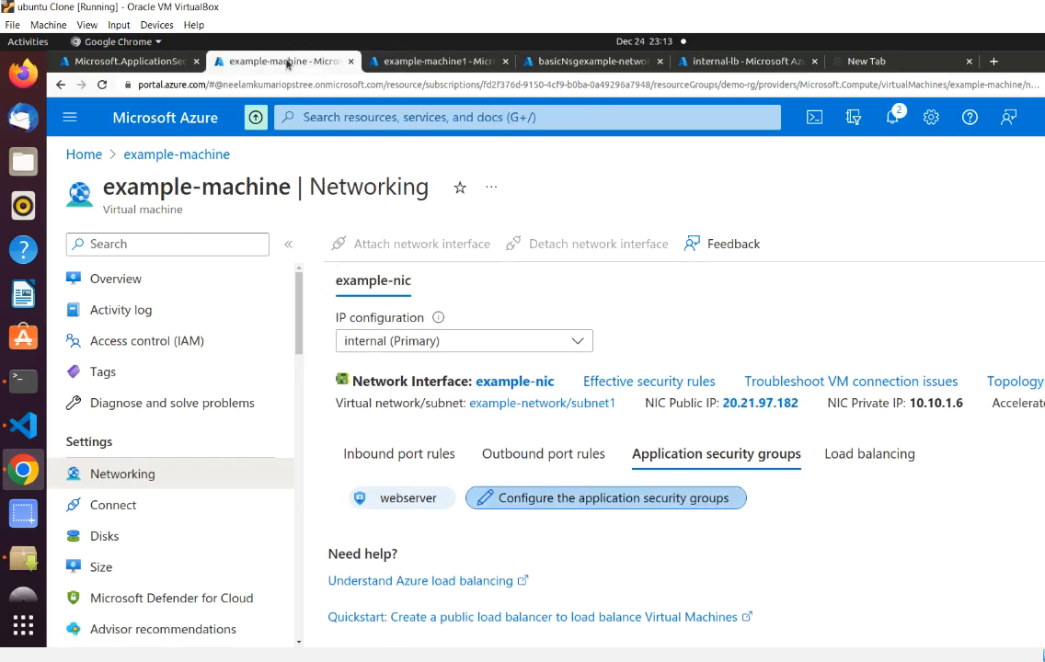
pyautogui.click(410, 452)
pyautogui.click(1041, 496)
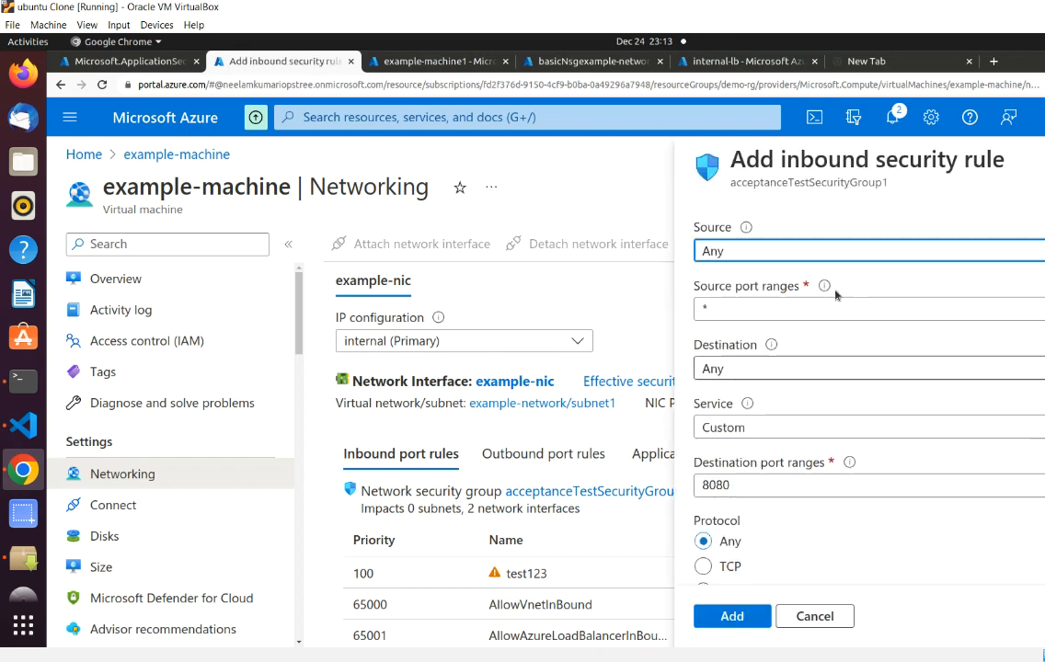
pyautogui.click(757, 256)
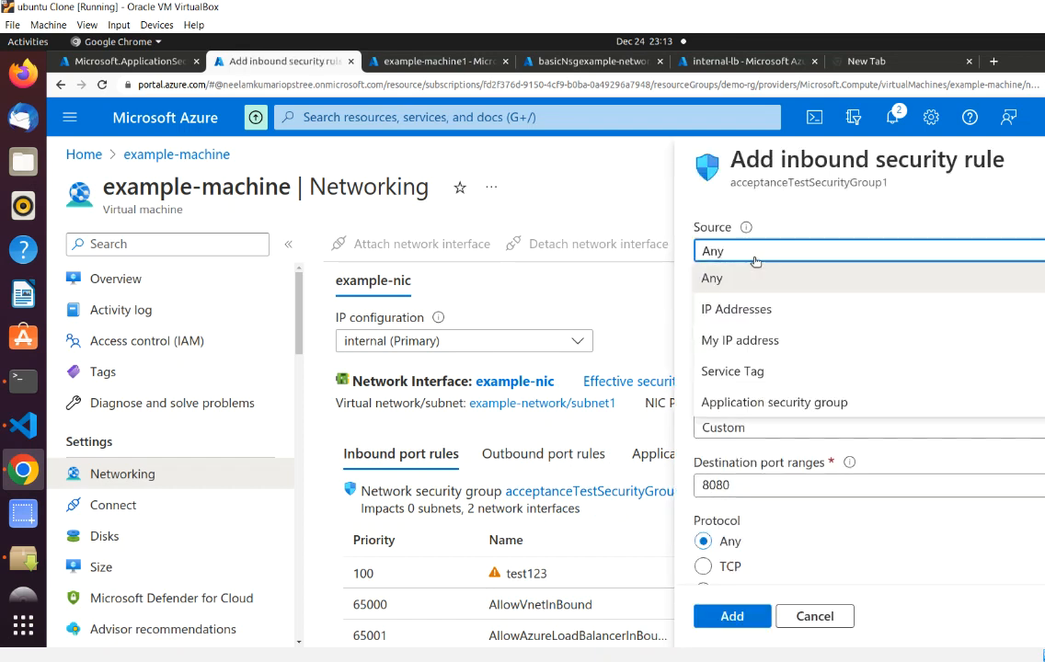
pyautogui.click(763, 403)
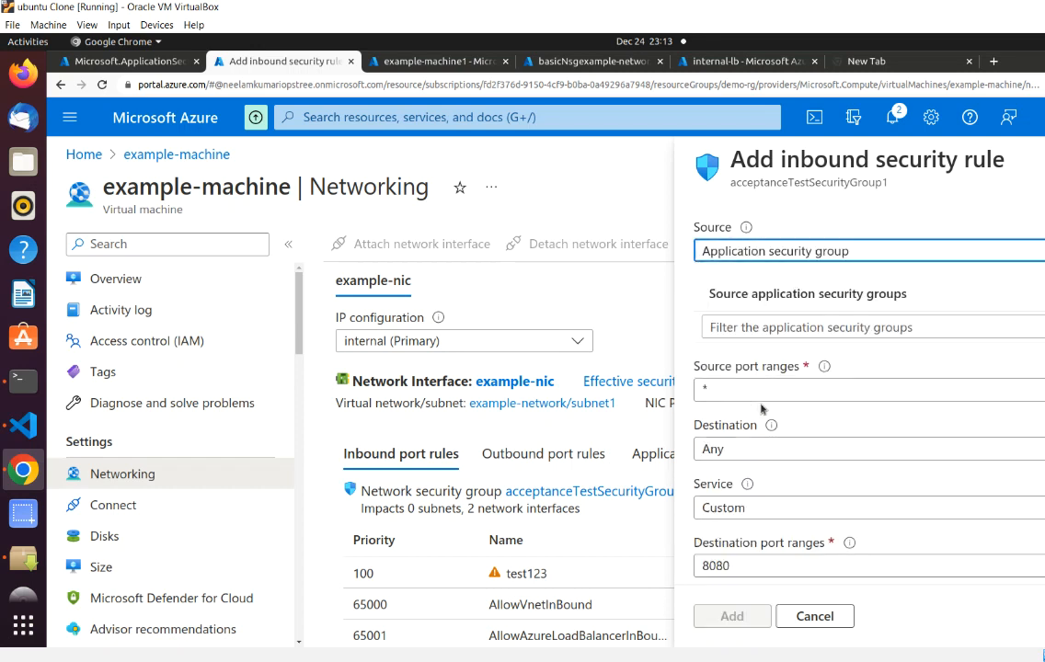
pyautogui.click(773, 327)
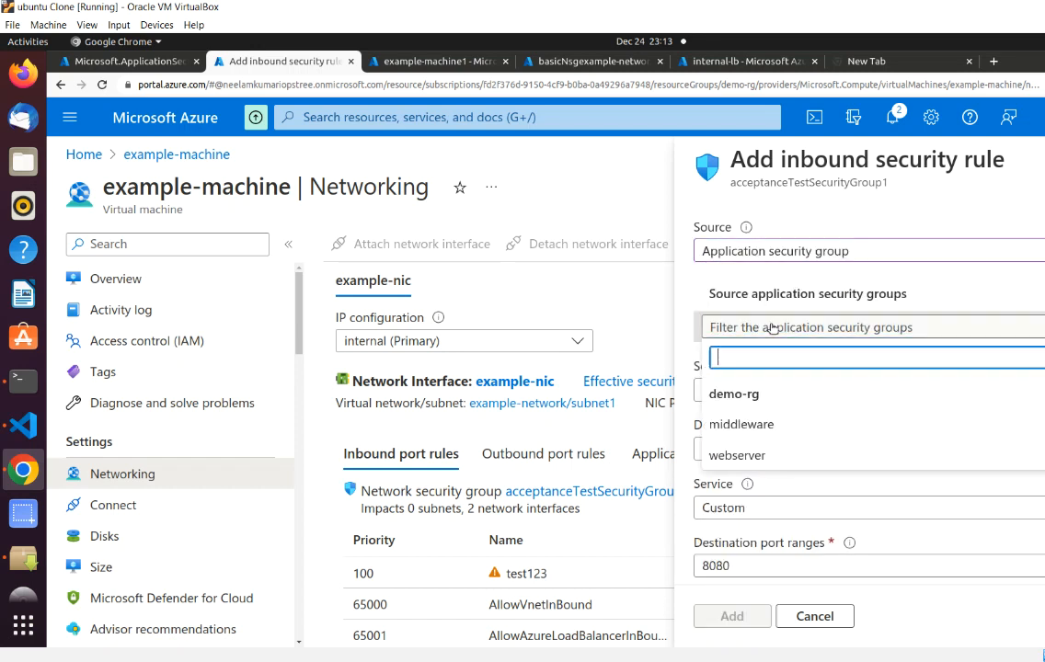
pyautogui.click(757, 426)
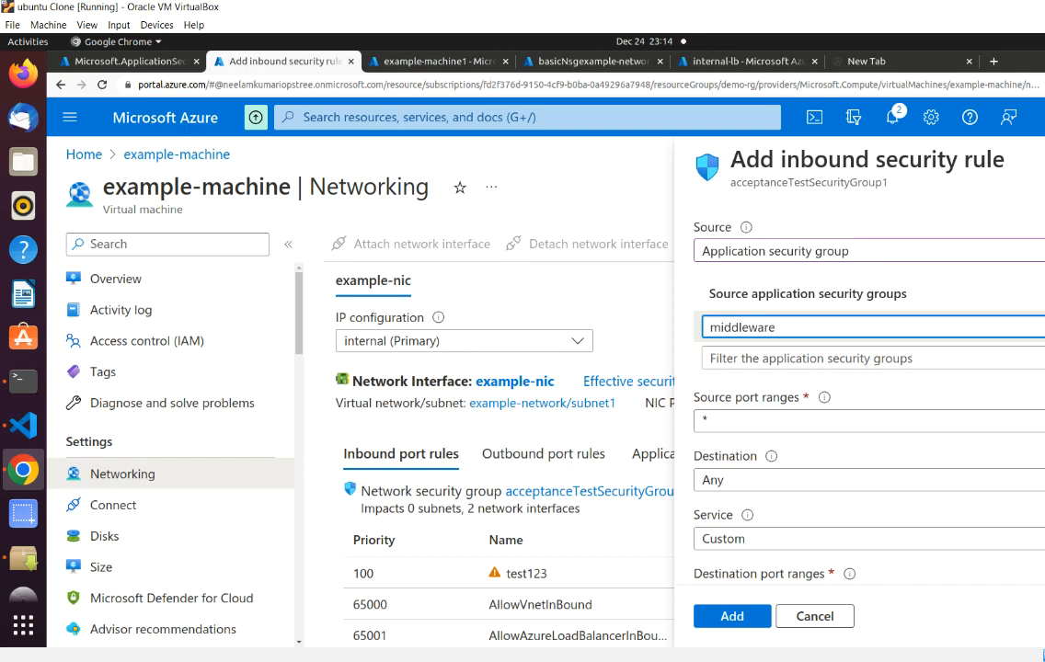
# - Set the inbound rule's source port range to 22
pyautogui.scroll(-1, 759, 372)
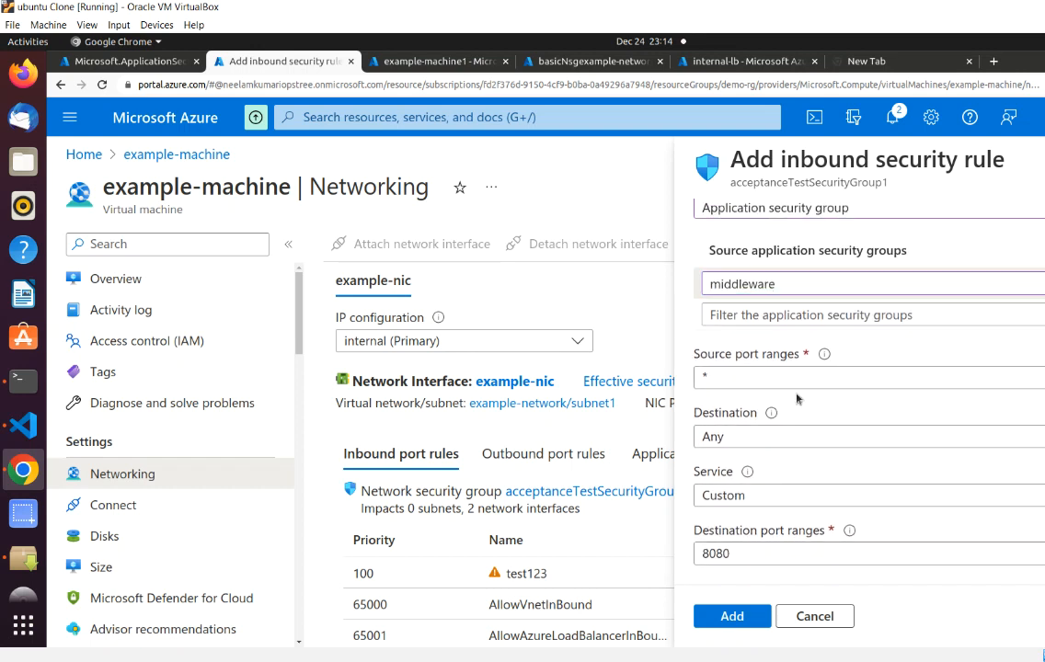
pyautogui.click(765, 385)
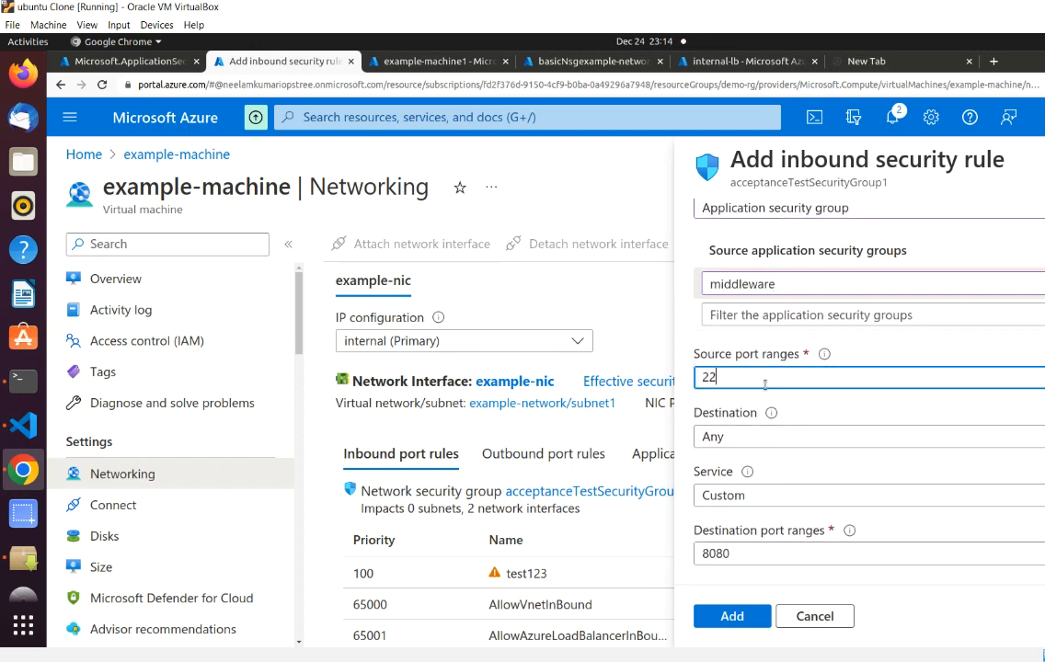
pyautogui.write('22')
pyautogui.click(872, 402)
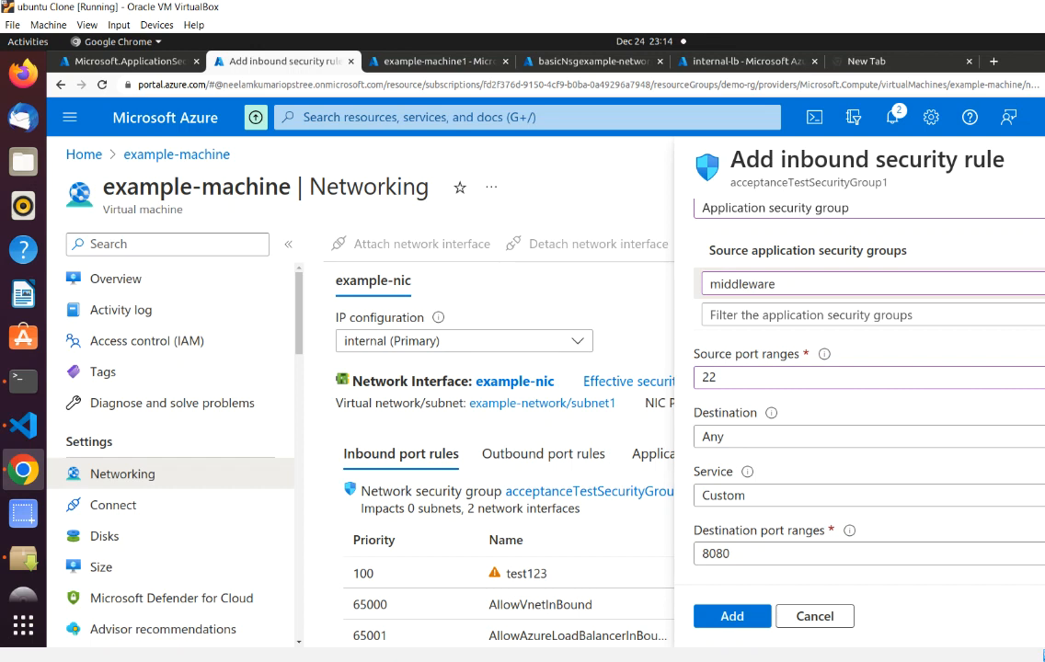
# - Set the inbound rule's destination to the webserver application security group
pyautogui.scroll(1, 870, 386)
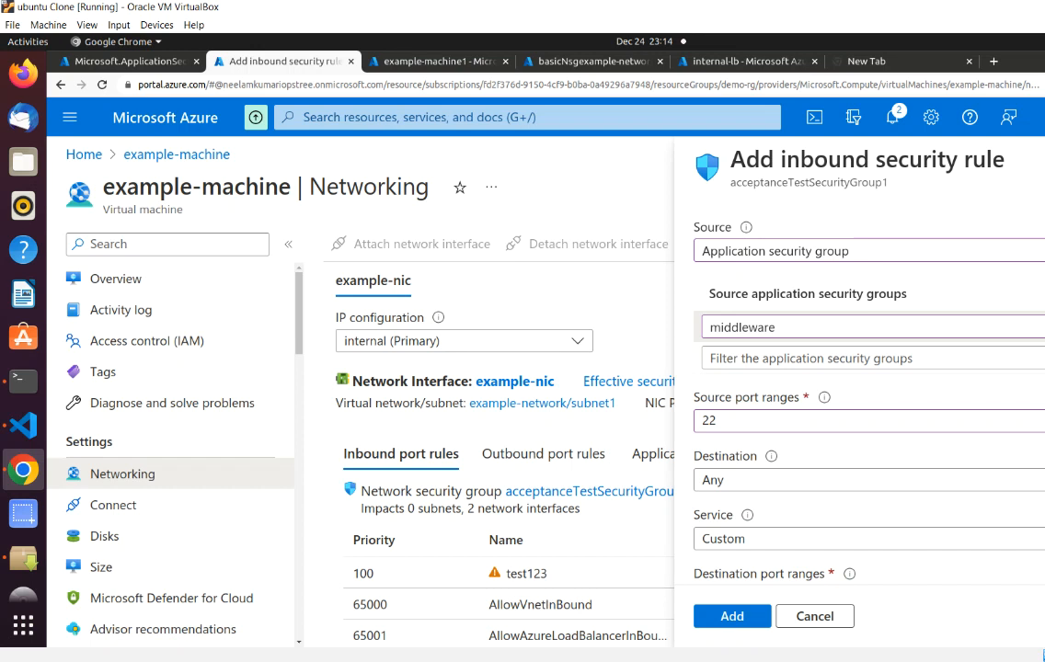
pyautogui.scroll(-4, 870, 387)
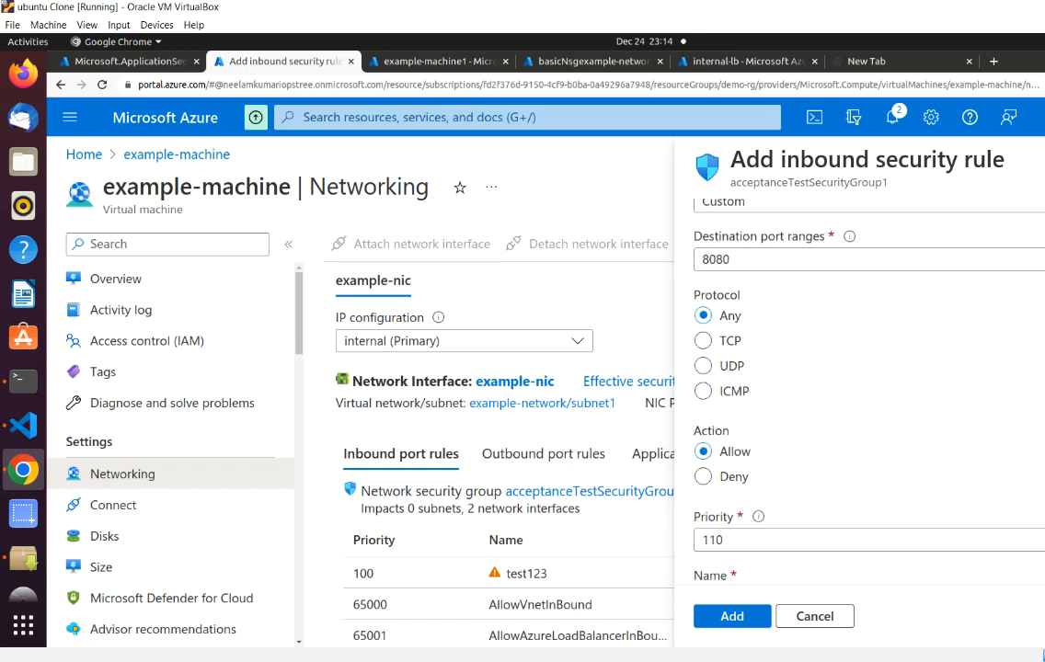
pyautogui.scroll(2, 870, 386)
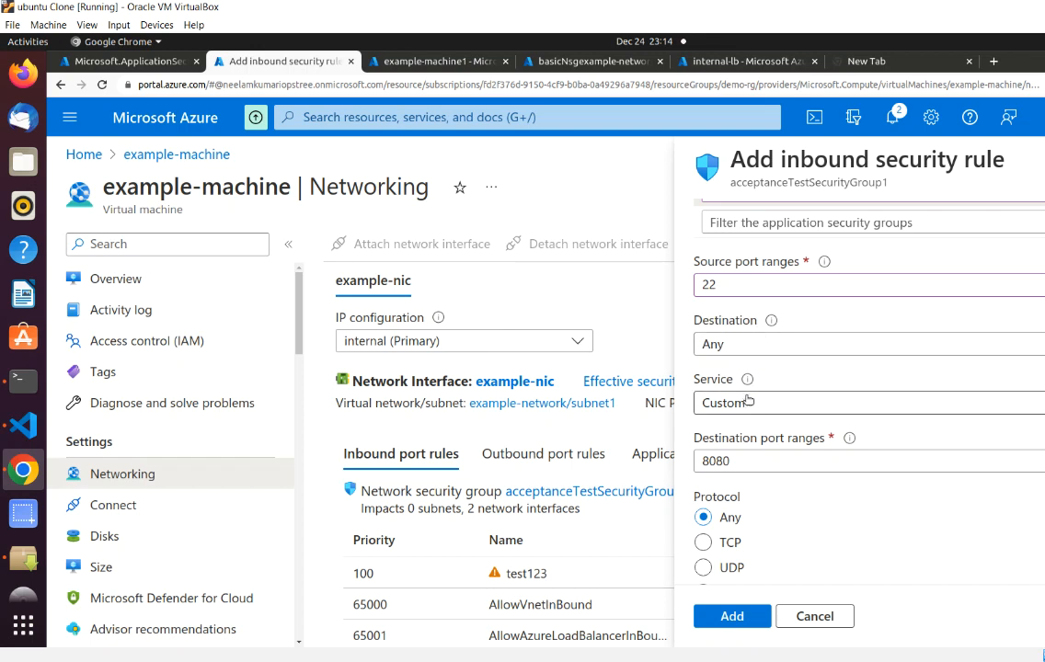
pyautogui.click(746, 345)
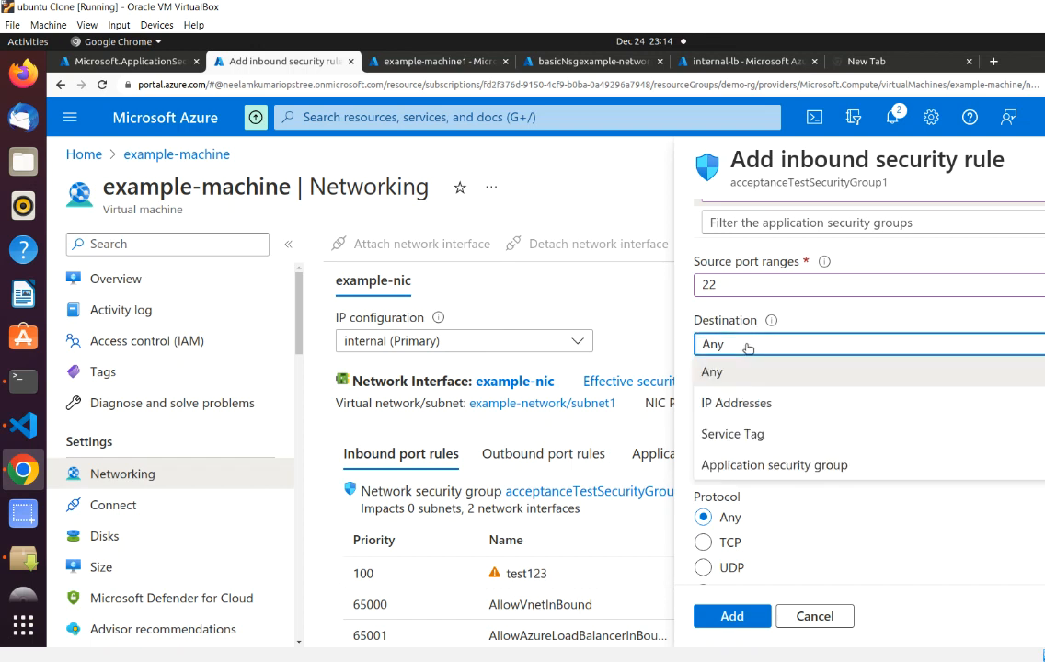
pyautogui.click(749, 463)
pyautogui.click(833, 421)
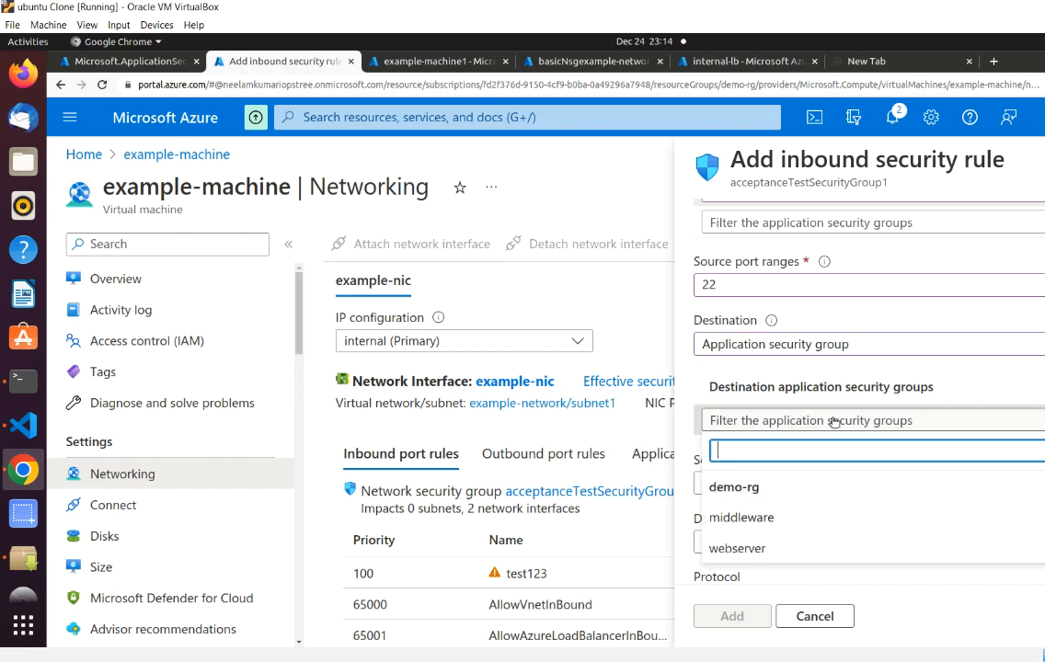
pyautogui.click(736, 548)
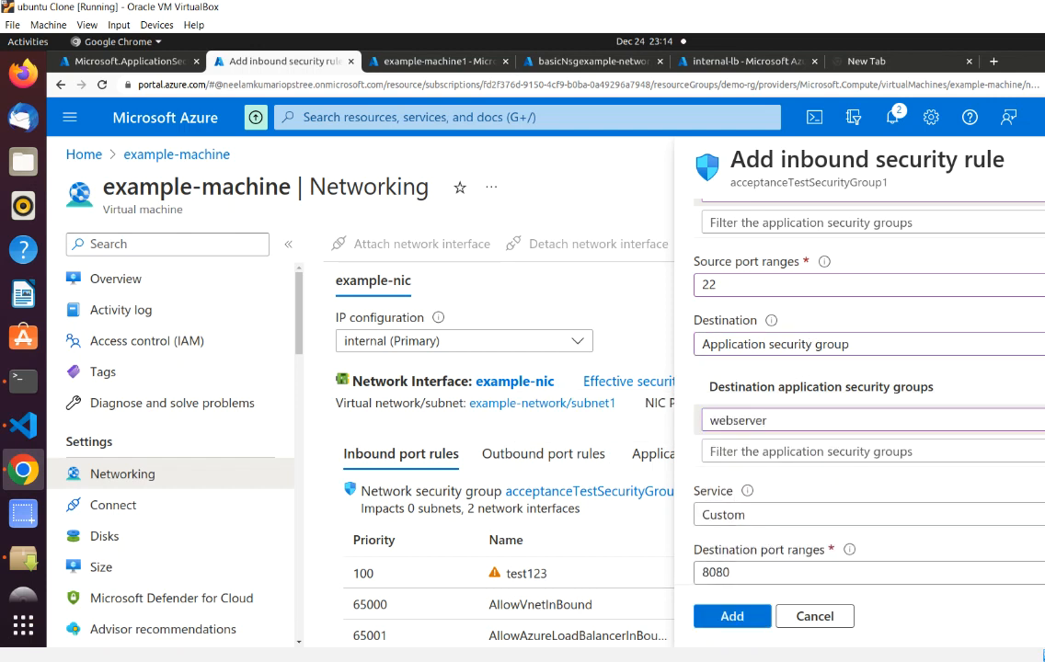
# - Set the destination port range to 22, add the inbound rule, and check the inbound port rules list
pyautogui.scroll(-4, 869, 386)
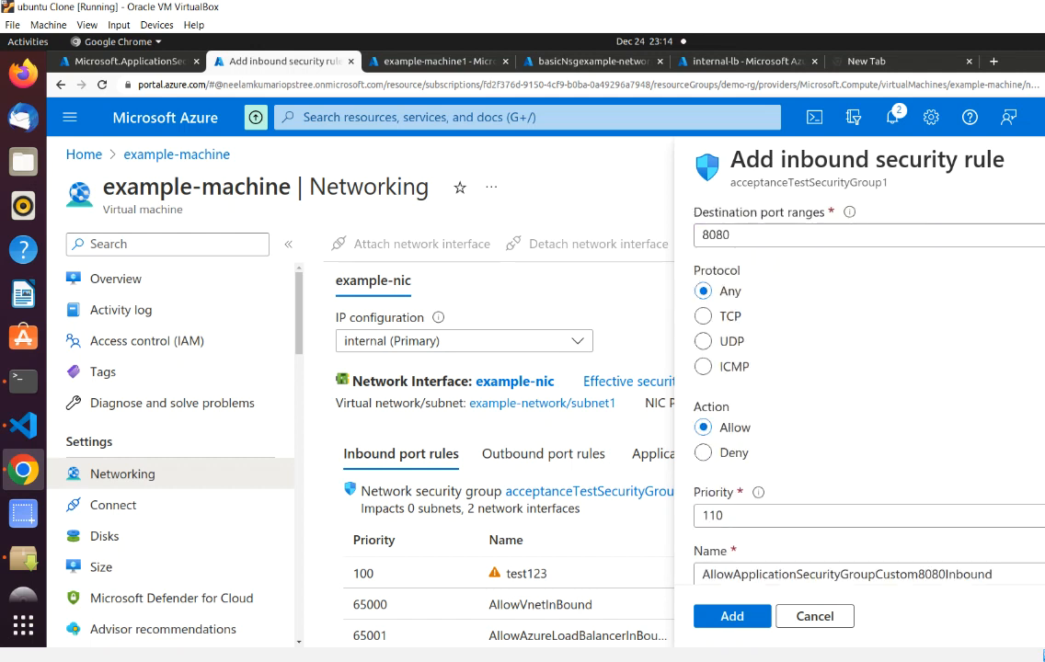
pyautogui.scroll(1, 870, 386)
pyautogui.scroll(-1, 822, 364)
pyautogui.click(751, 314)
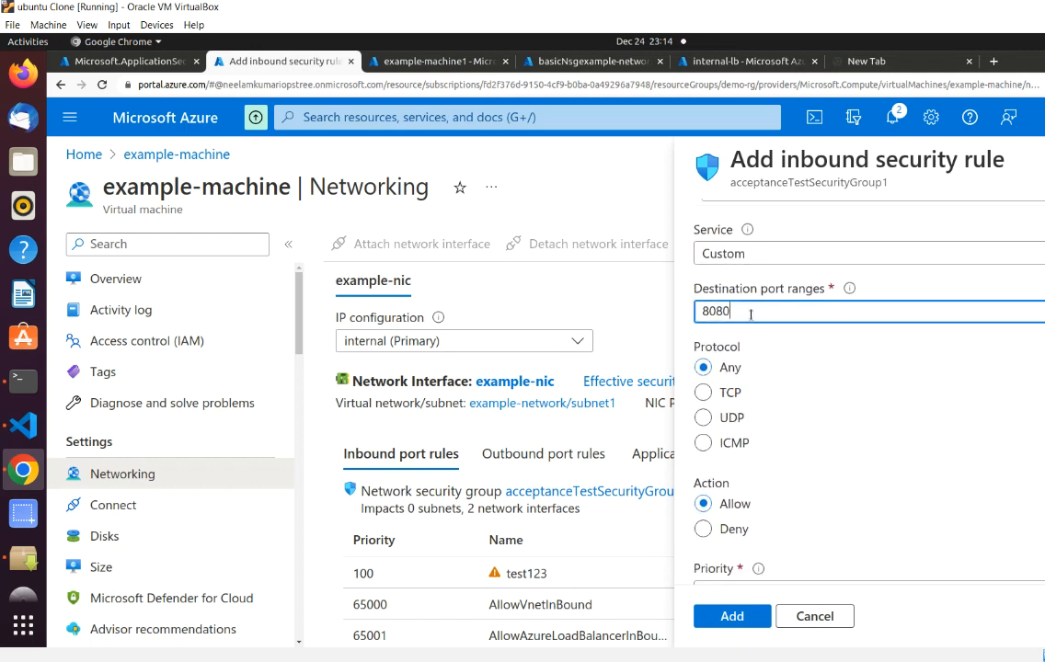
pyautogui.press('BackSpace')
pyautogui.press('BackSpace')
pyautogui.press('BackSpace')
pyautogui.write('22')
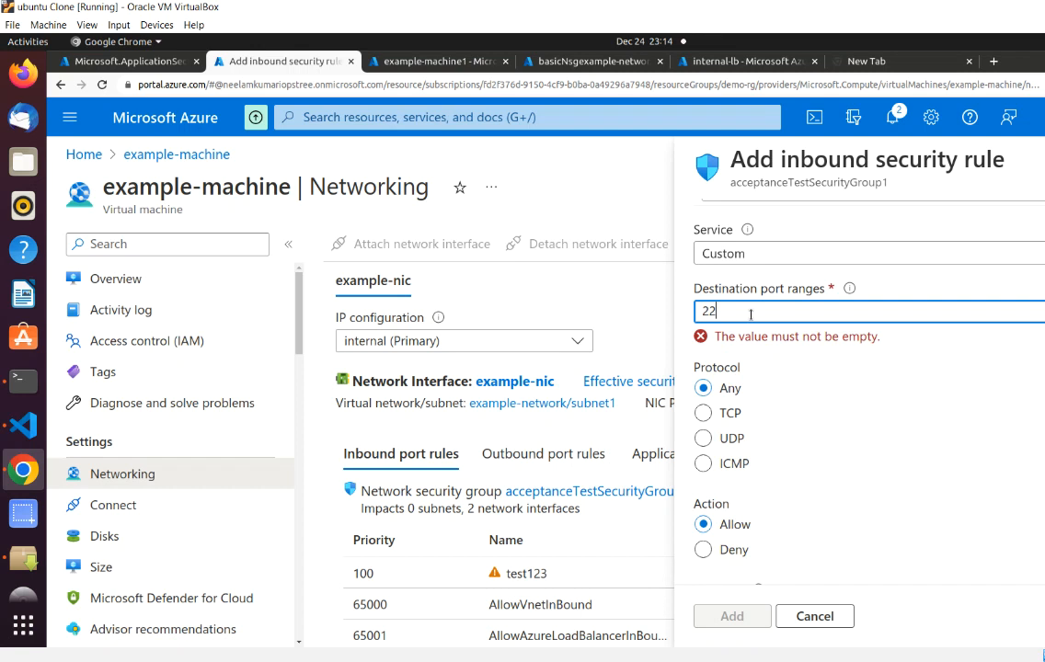
pyautogui.moveTo(822, 428); pyautogui.dragTo(814, 317)
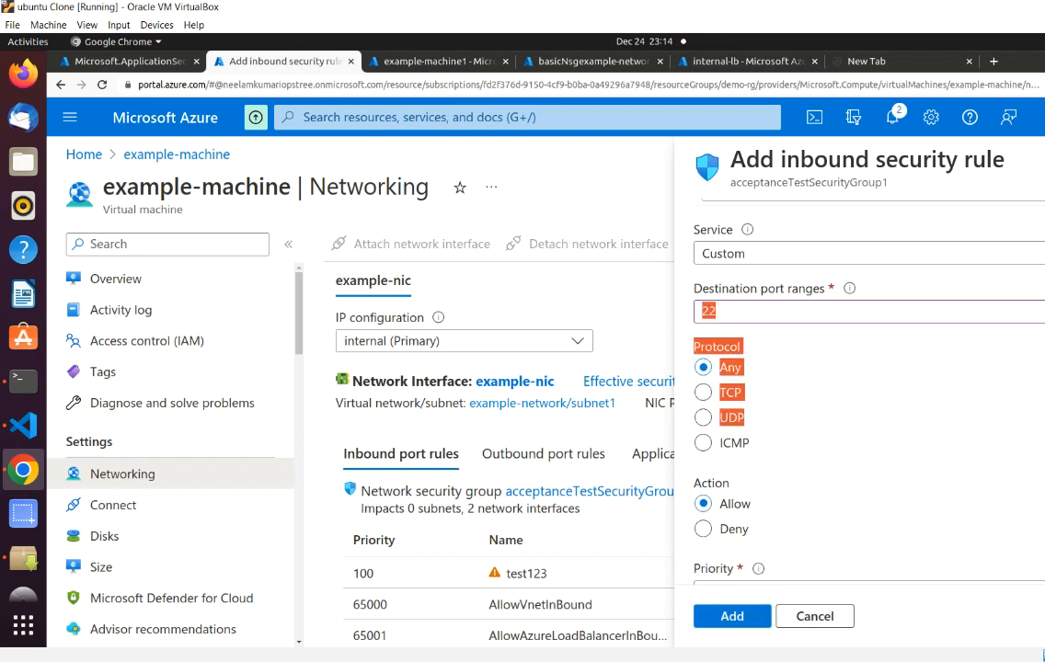
pyautogui.scroll(5, 814, 350)
pyautogui.scroll(-6, 869, 387)
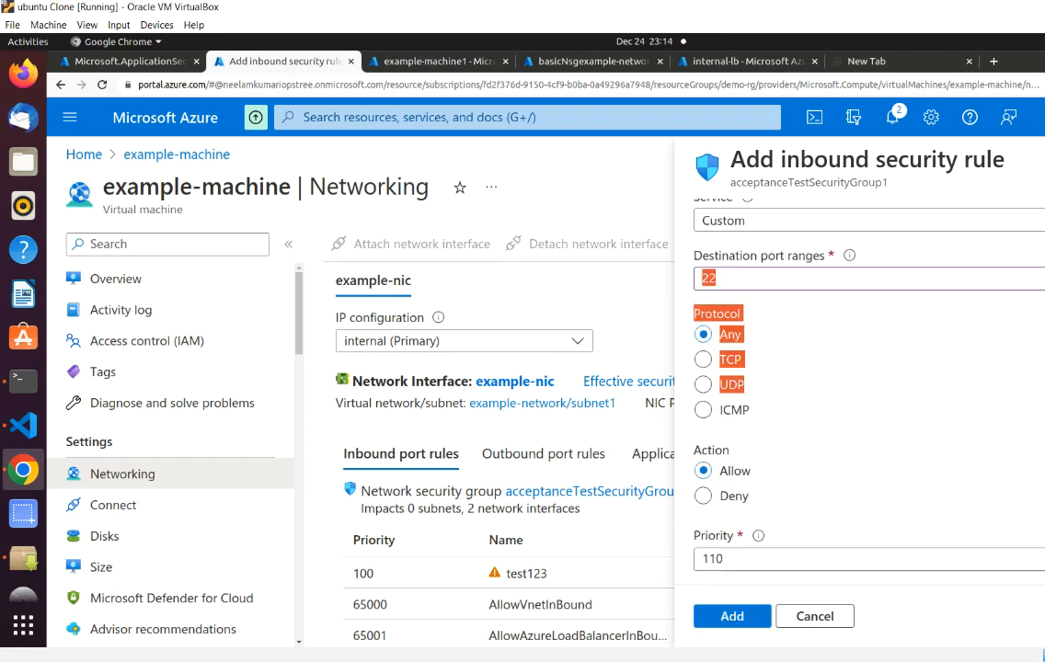
pyautogui.click(731, 617)
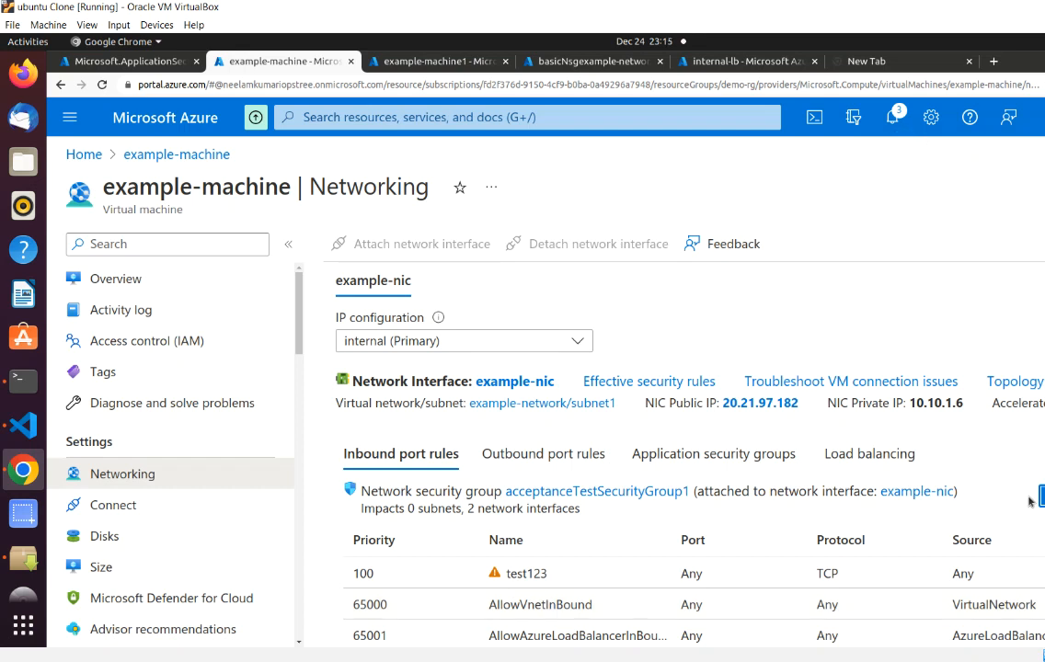
pyautogui.scroll(-4, 727, 619)
pyautogui.scroll(1, 717, 515)
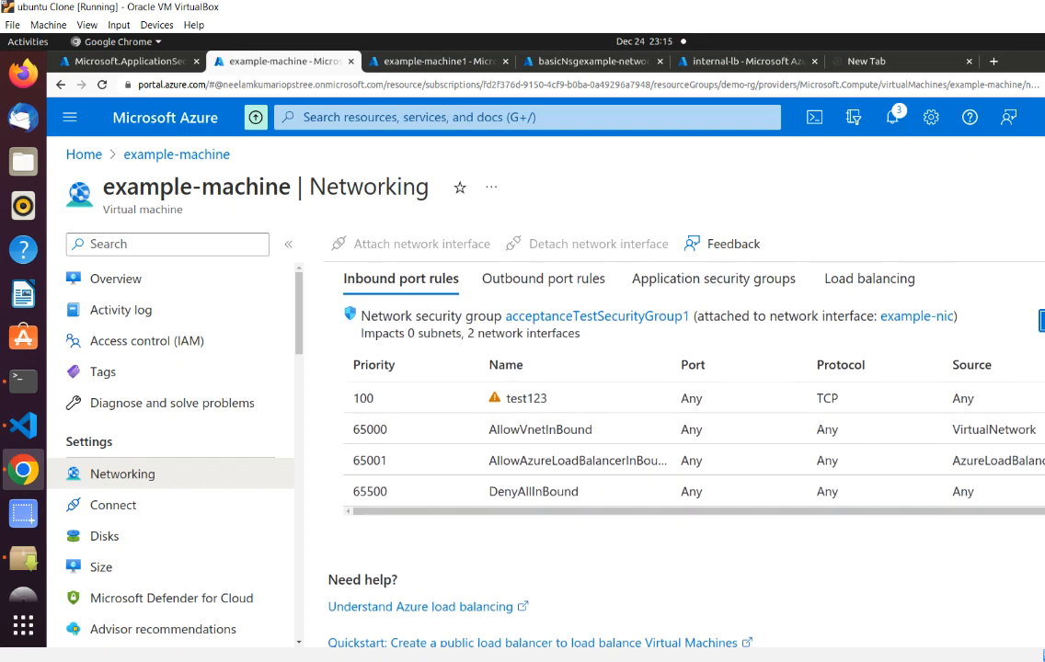
# - Switch to the Excalidraw diagram and move the vm1 circle out of the dashed NSG box to its left side
pyautogui.click(550, 660)
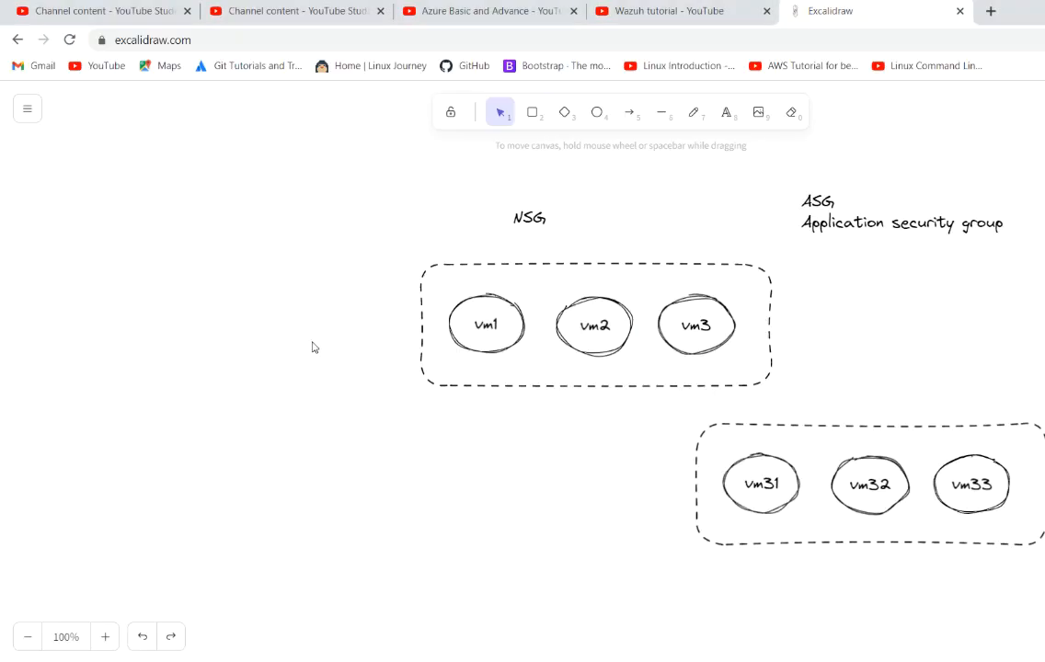
pyautogui.moveTo(462, 308); pyautogui.dragTo(395, 309)
pyautogui.moveTo(324, 318); pyautogui.dragTo(283, 312)
pyautogui.doubleClick(283, 313)
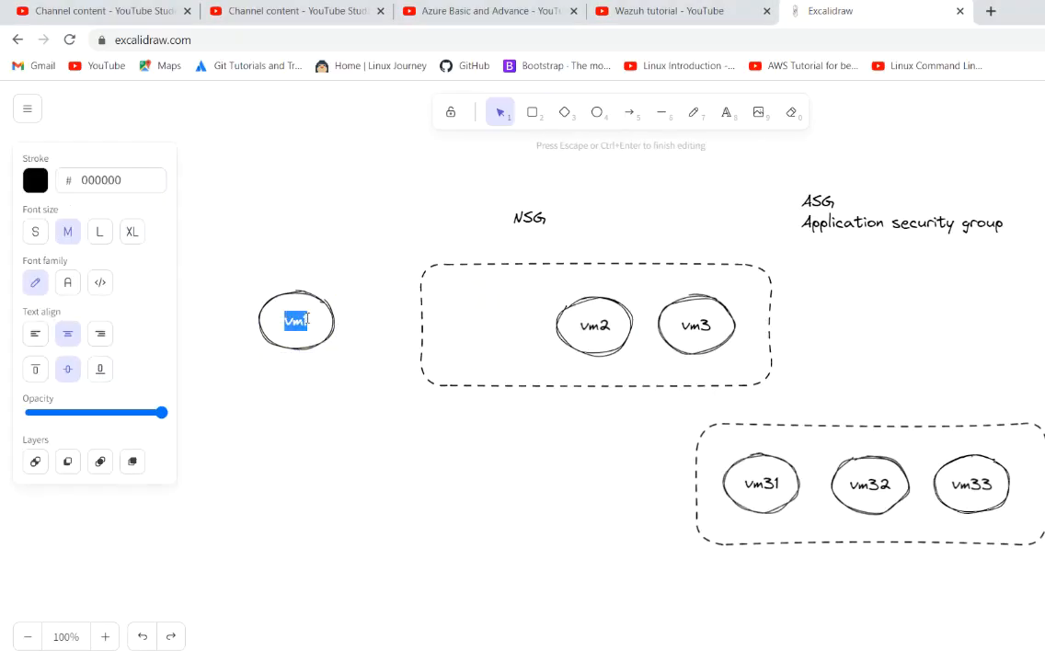
pyautogui.click(366, 323)
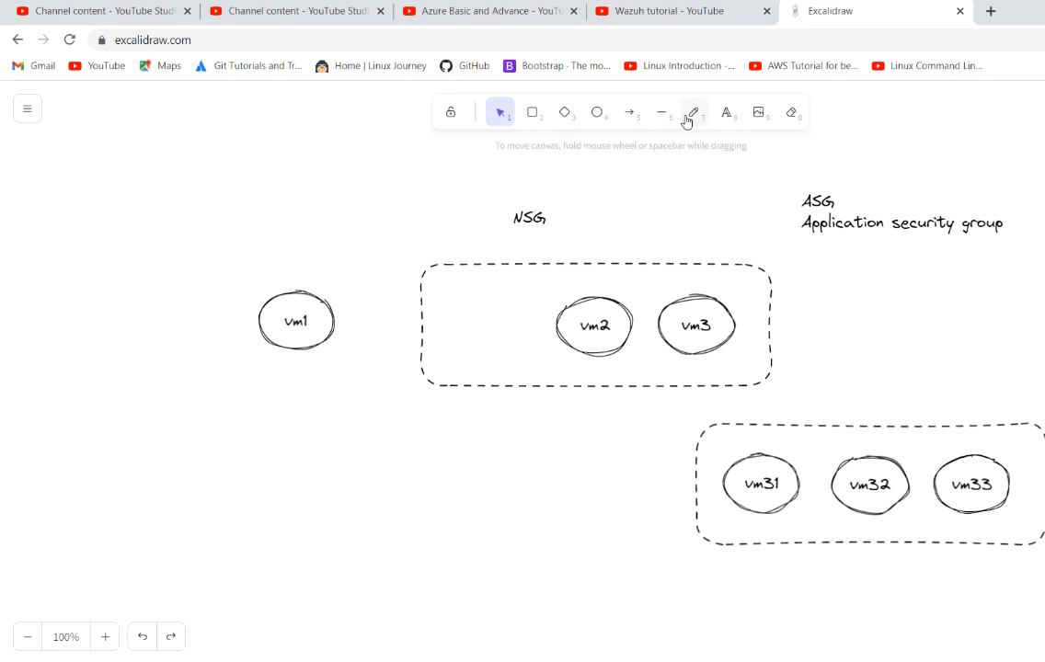
# - Add the text label "webserver" directly above the vm1 circle
pyautogui.click(726, 112)
pyautogui.click(257, 264)
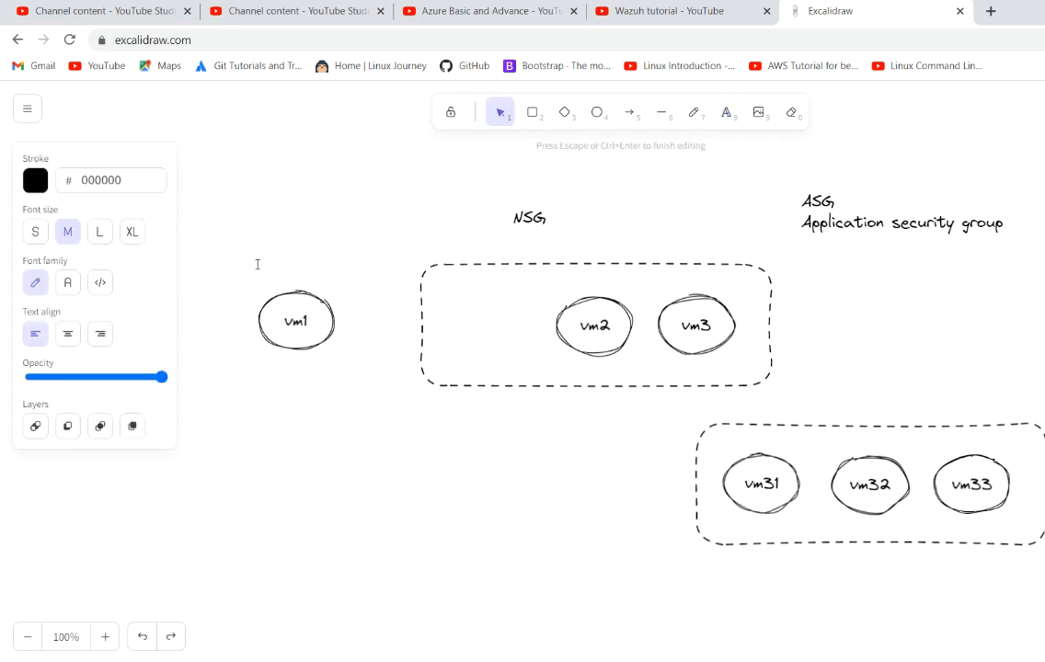
pyautogui.write('webserver')
pyautogui.click(389, 401)
# - Move the vm31 circle out of the lower dashed box to its left side
pyautogui.moveTo(736, 470); pyautogui.dragTo(532, 518)
pyautogui.doubleClick(532, 518)
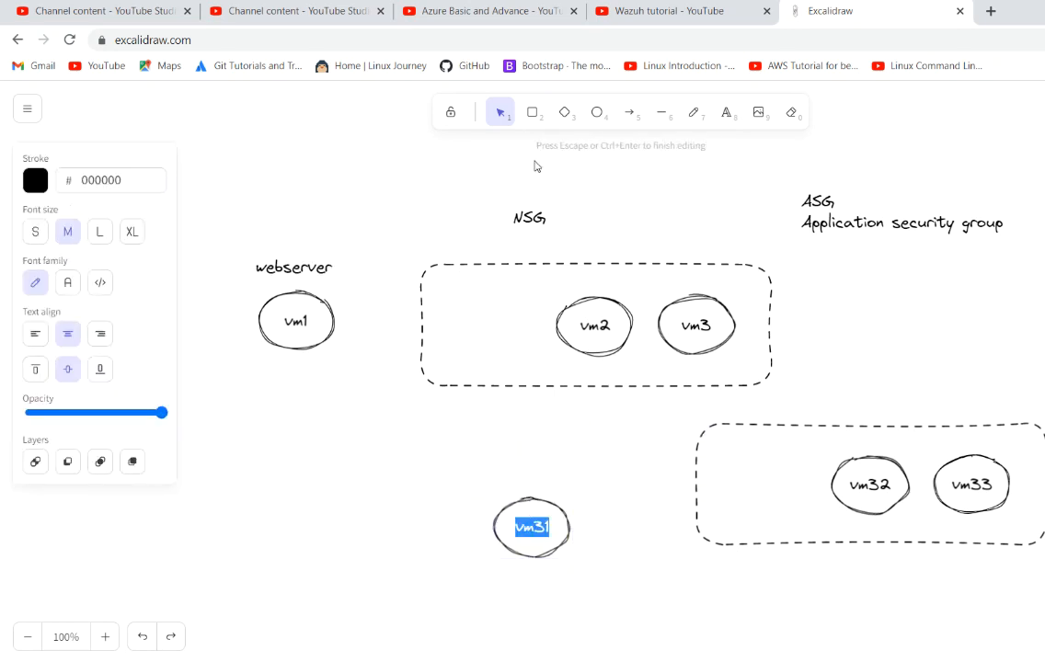
pyautogui.click(532, 114)
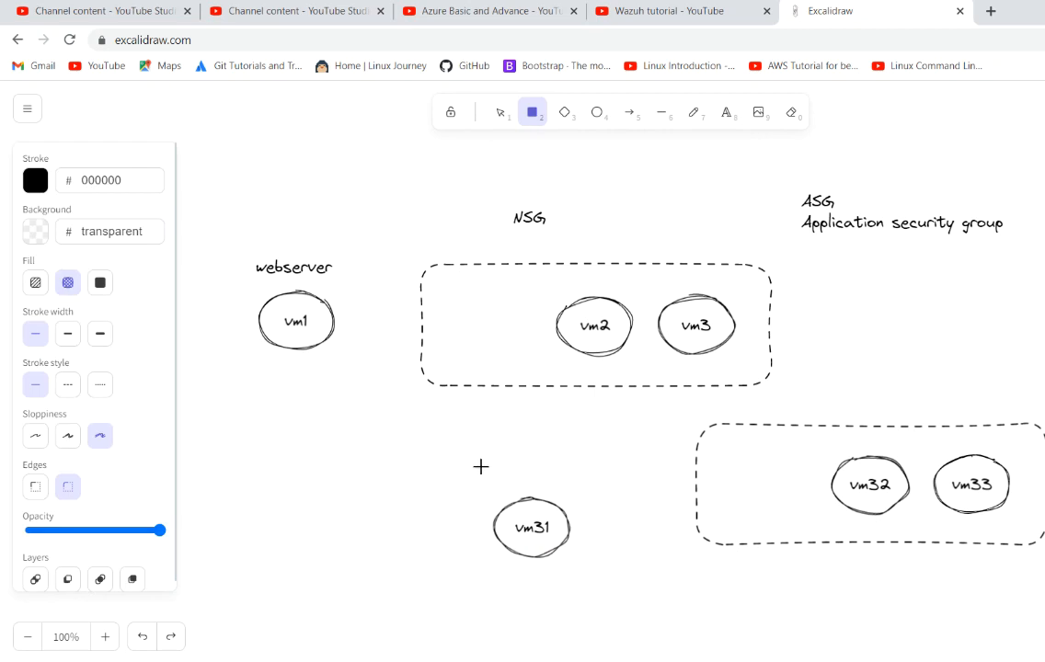
pyautogui.press('a')
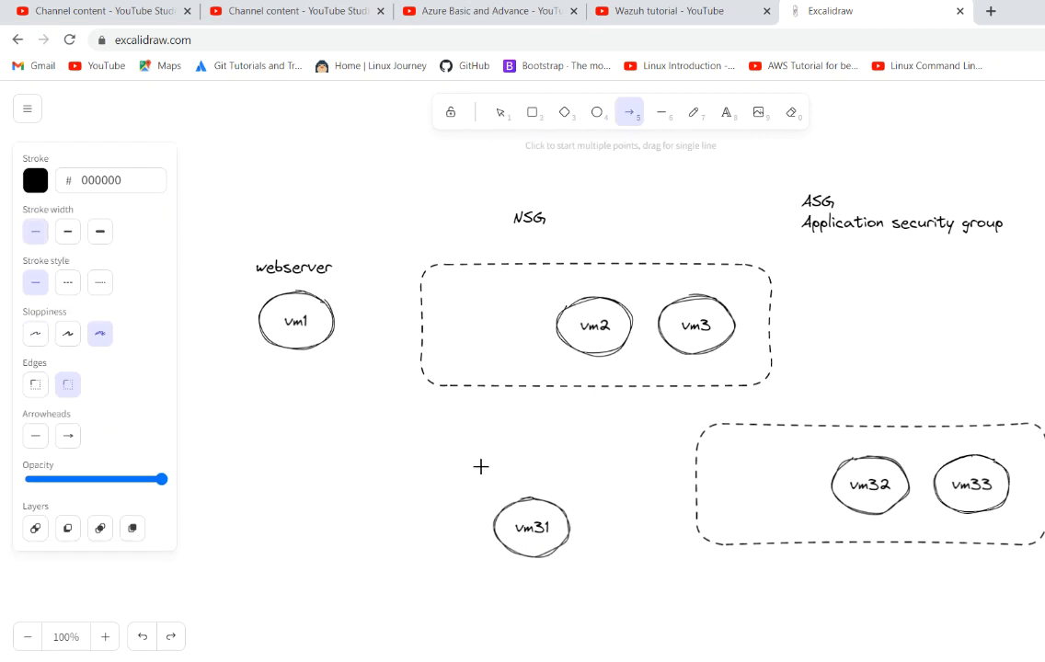
pyautogui.press('d')
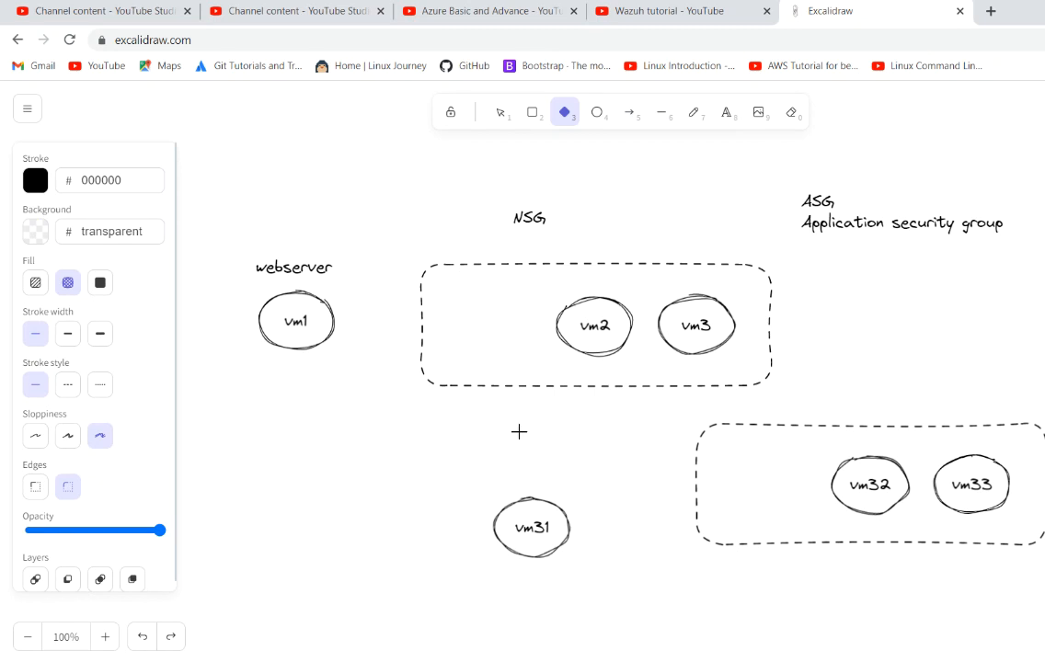
# - Add the text label "middleware" and centre it directly above the vm31 circle
pyautogui.click(726, 112)
pyautogui.click(521, 476)
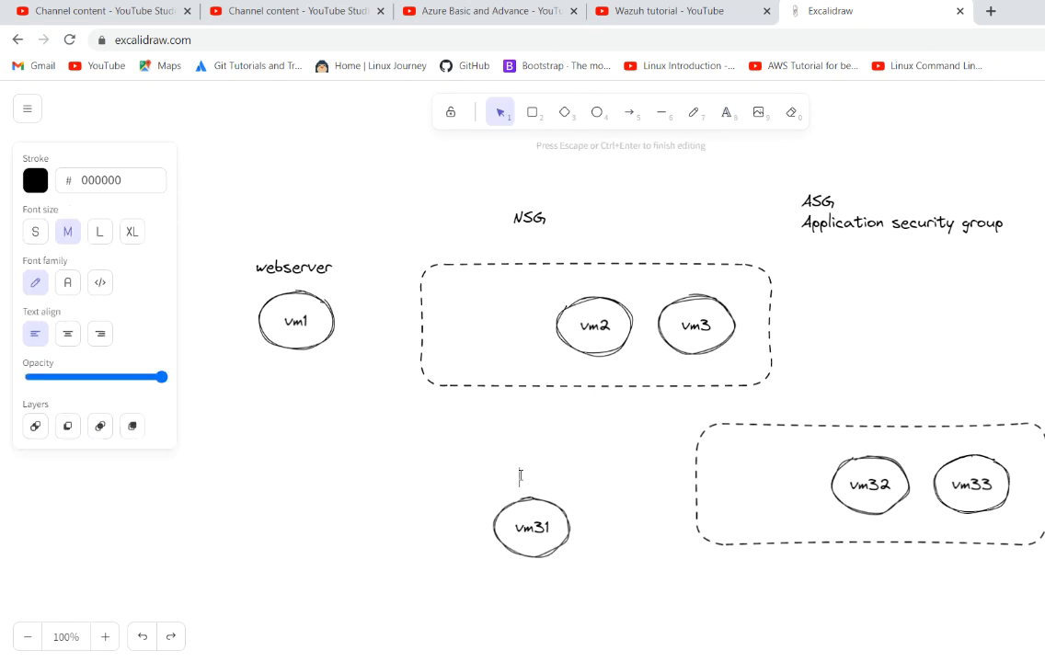
pyautogui.write('middleware')
pyautogui.press('BackSpace')
pyautogui.press('BackSpace')
pyautogui.write('re')
pyautogui.click(648, 519)
pyautogui.moveTo(567, 475); pyautogui.dragTo(533, 485)
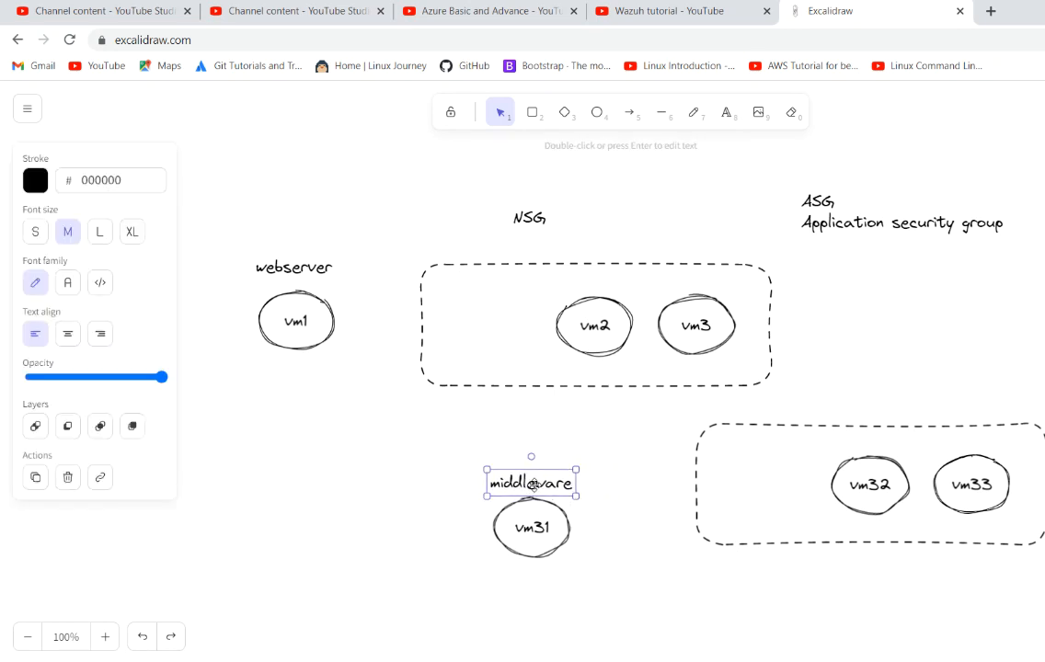
pyautogui.click(627, 480)
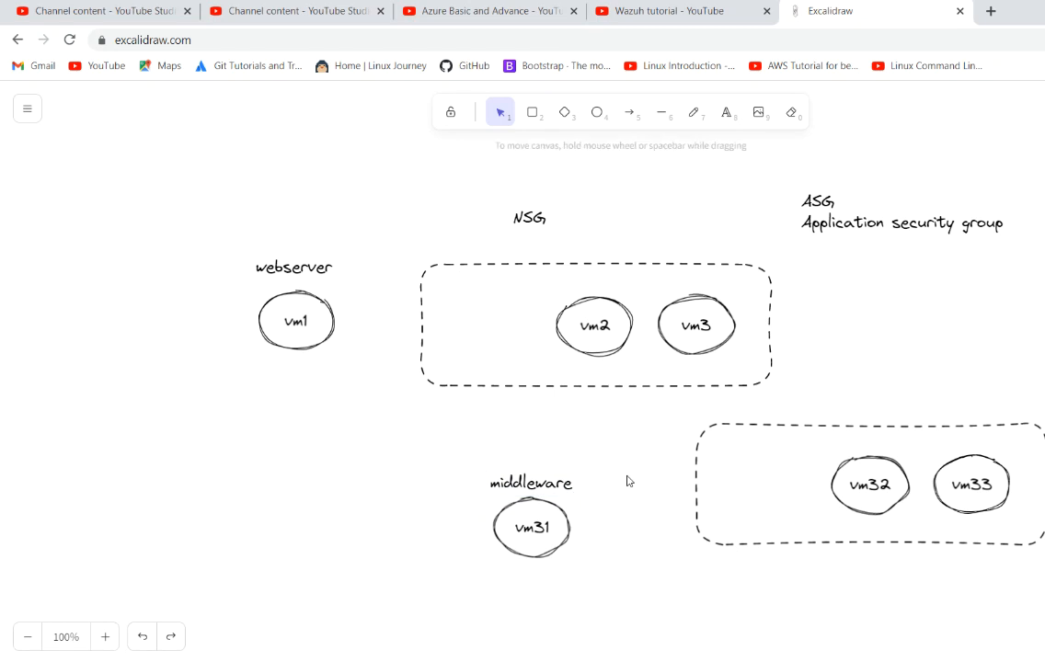
# - Draw an arrow from just beside the middleware label up to the vm1 circle
pyautogui.click(631, 114)
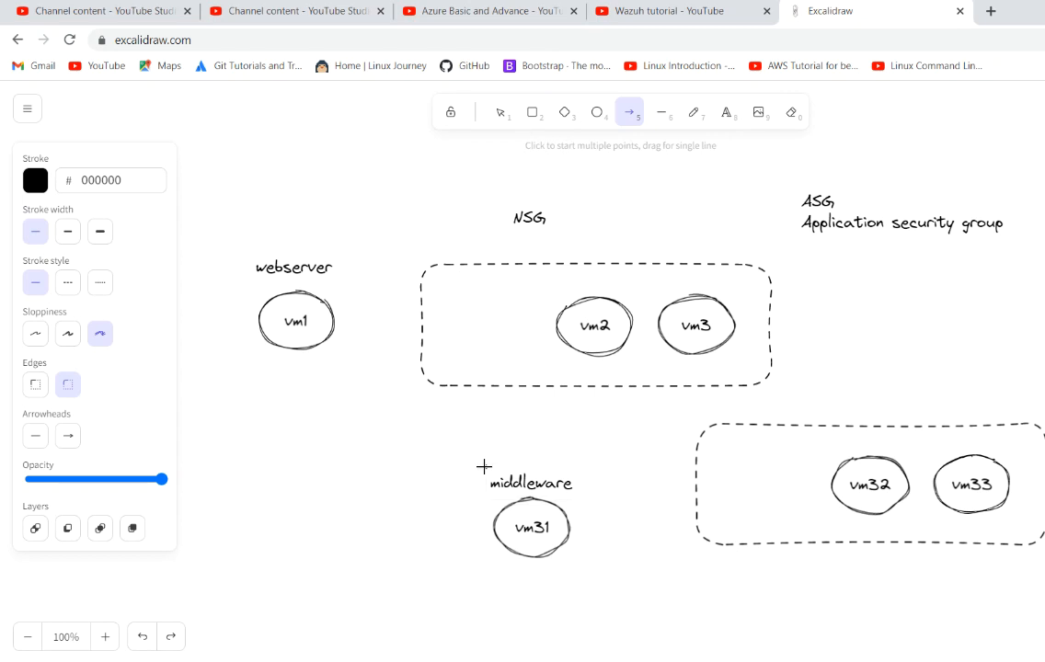
pyautogui.moveTo(483, 467); pyautogui.dragTo(323, 344)
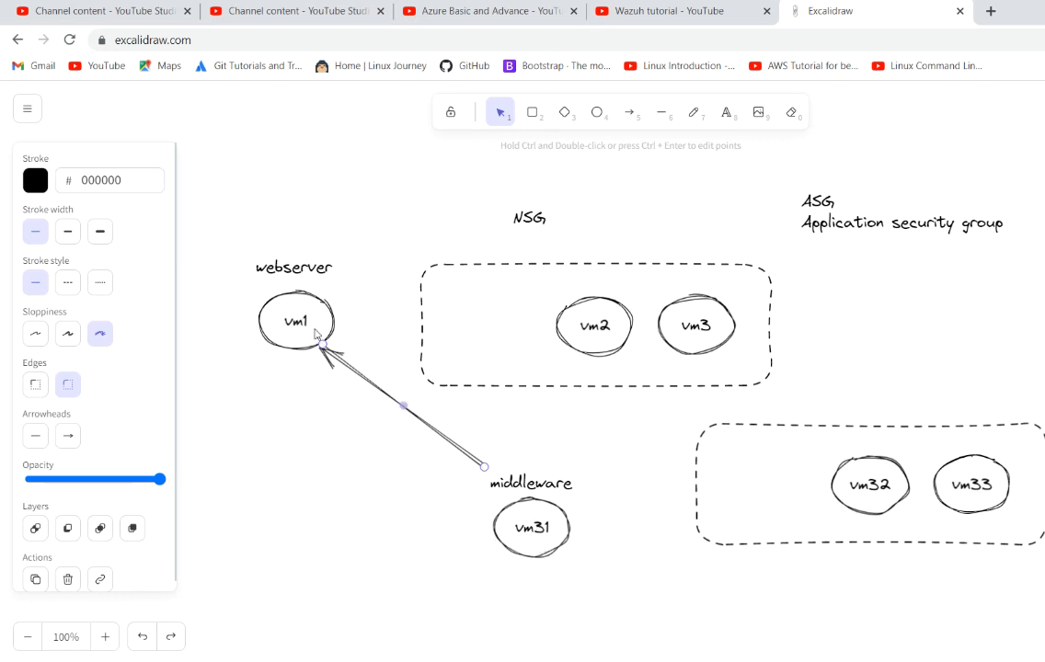
# - Move the vm31 circle back into the lower dashed box beside vm32 and shift the arrow's start to that box's upper-left corner
pyautogui.click(534, 515)
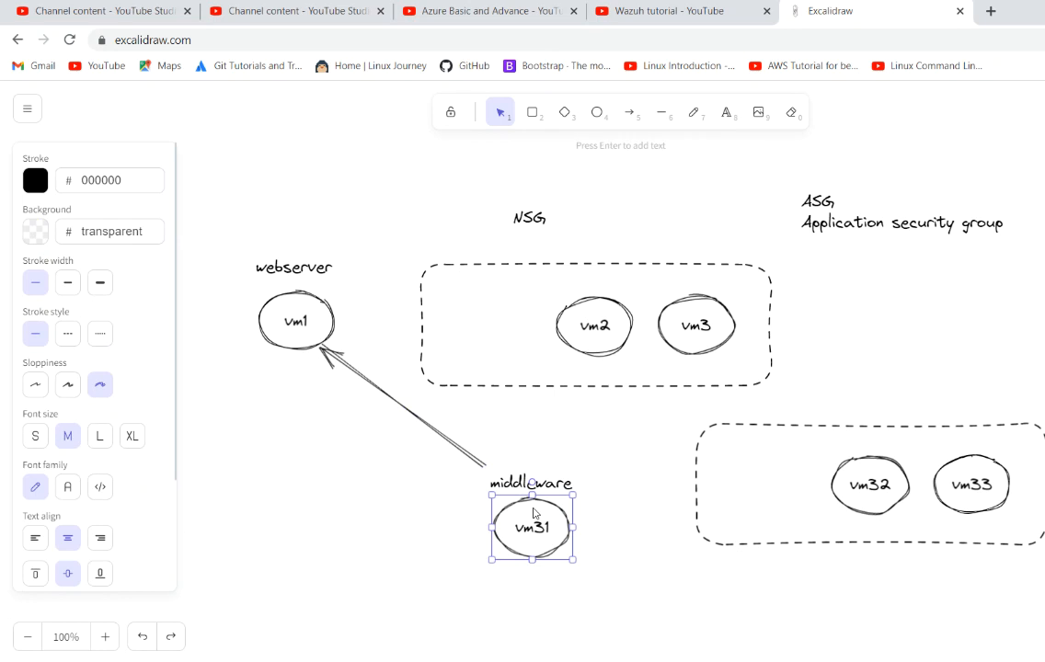
pyautogui.moveTo(534, 514); pyautogui.dragTo(767, 469)
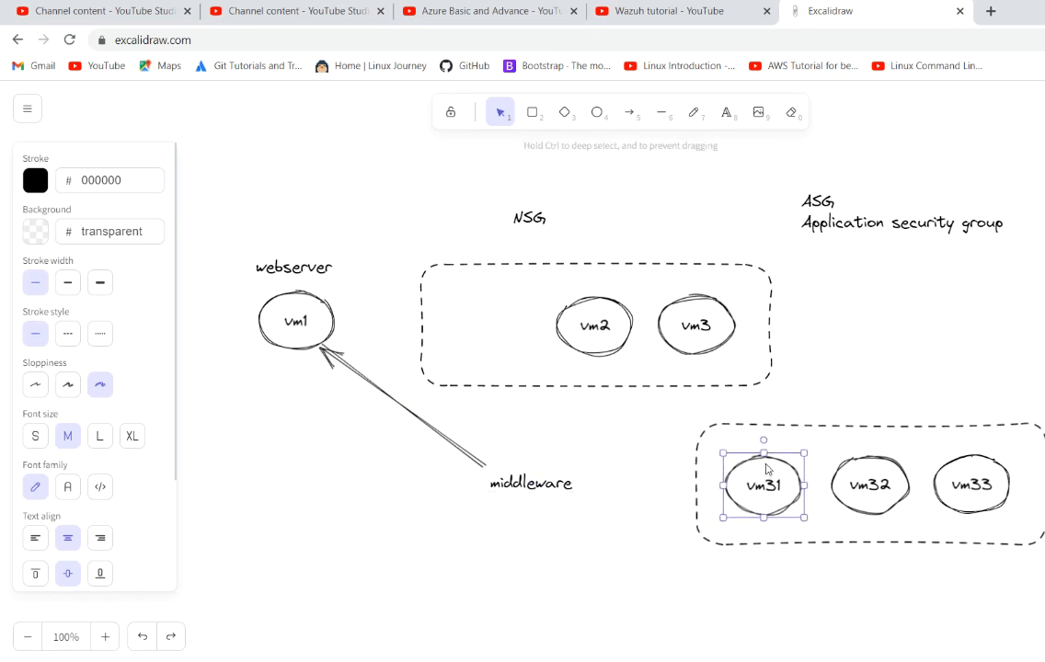
pyautogui.click(479, 467)
pyautogui.moveTo(479, 467); pyautogui.dragTo(691, 438)
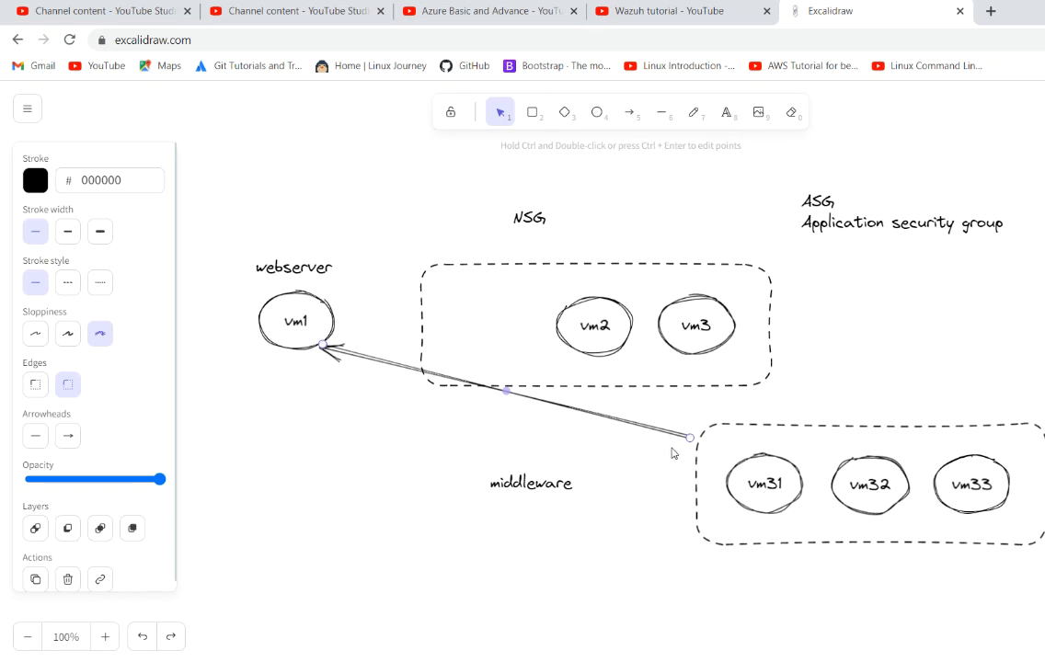
# - Move the middleware label into the lower dashed box, directly above the vm31 circle
pyautogui.click(549, 487)
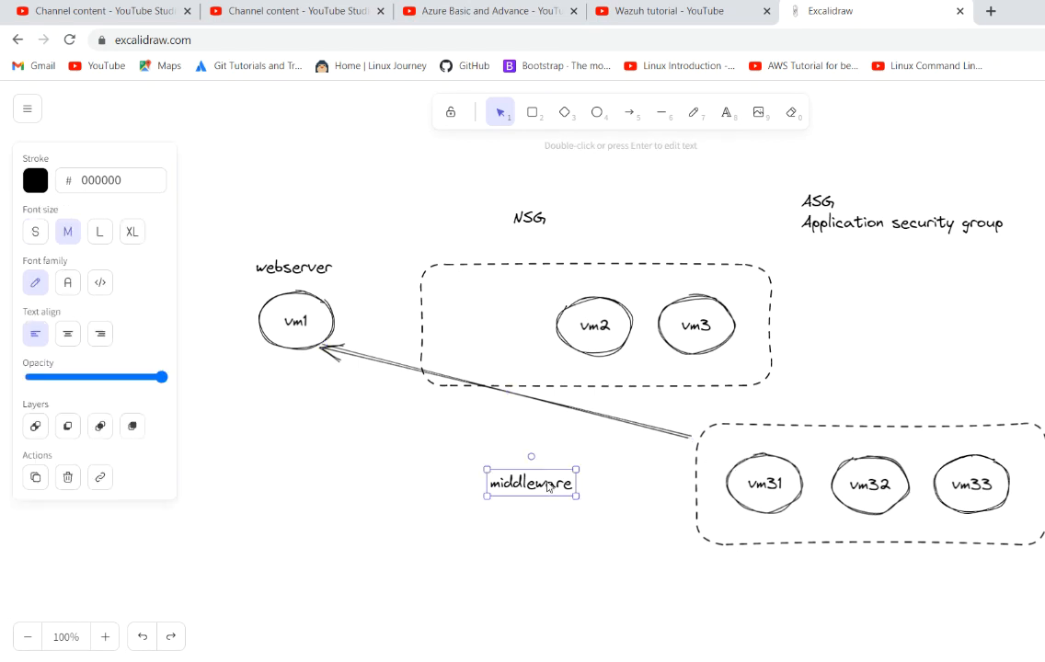
pyautogui.moveTo(549, 488); pyautogui.dragTo(782, 439)
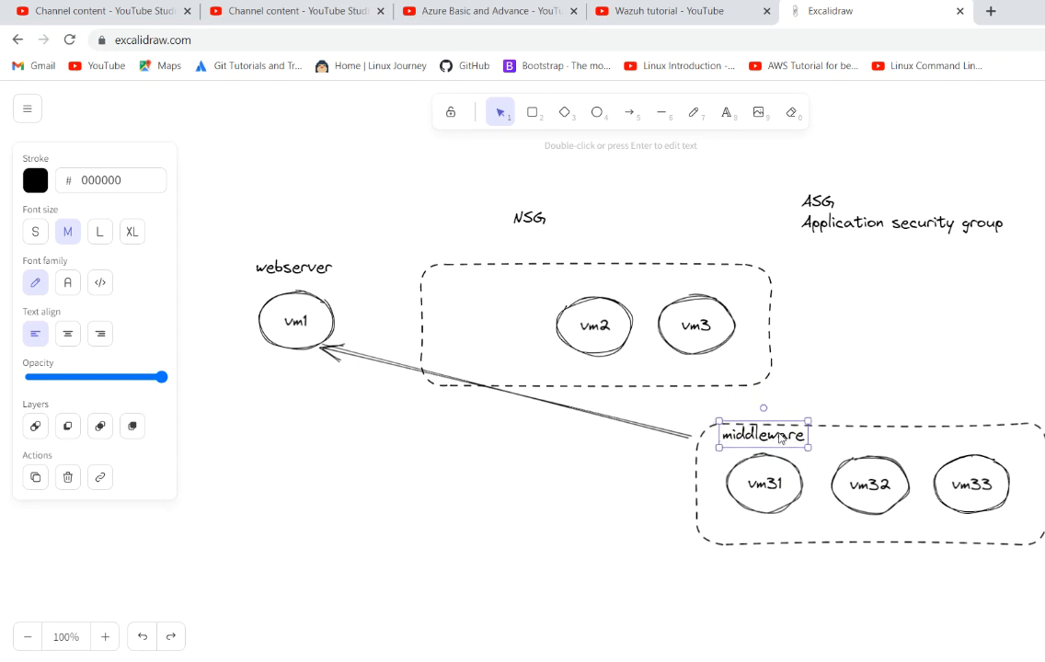
pyautogui.click(862, 458)
pyautogui.click(972, 462)
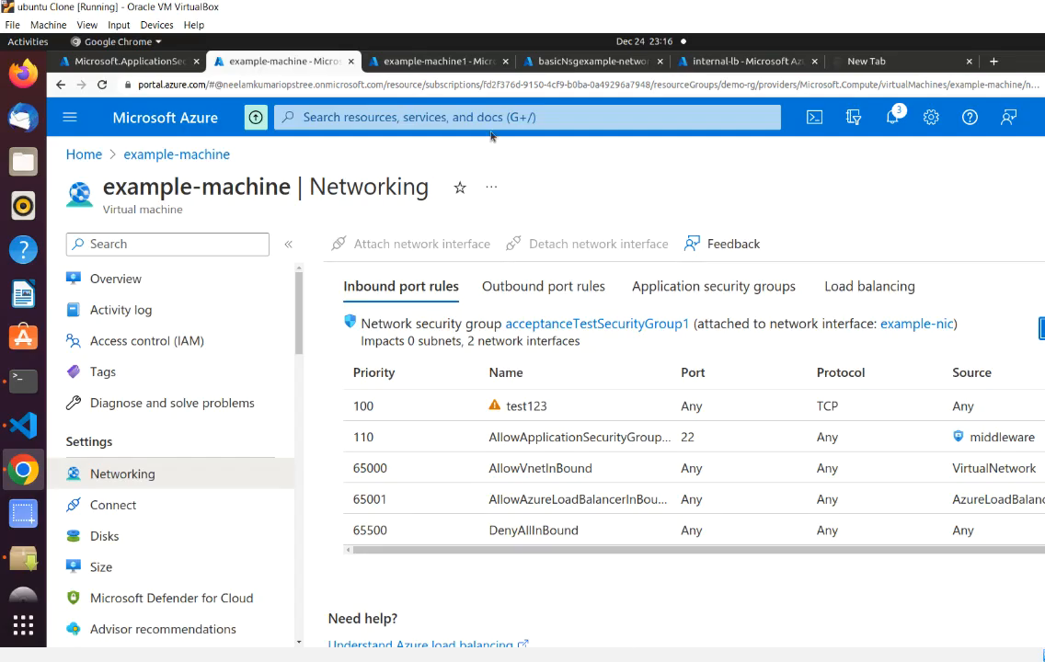
# - Check the application security group of example-machine1 in the Azure portal and return to the Excalidraw diagram
pyautogui.click(457, 62)
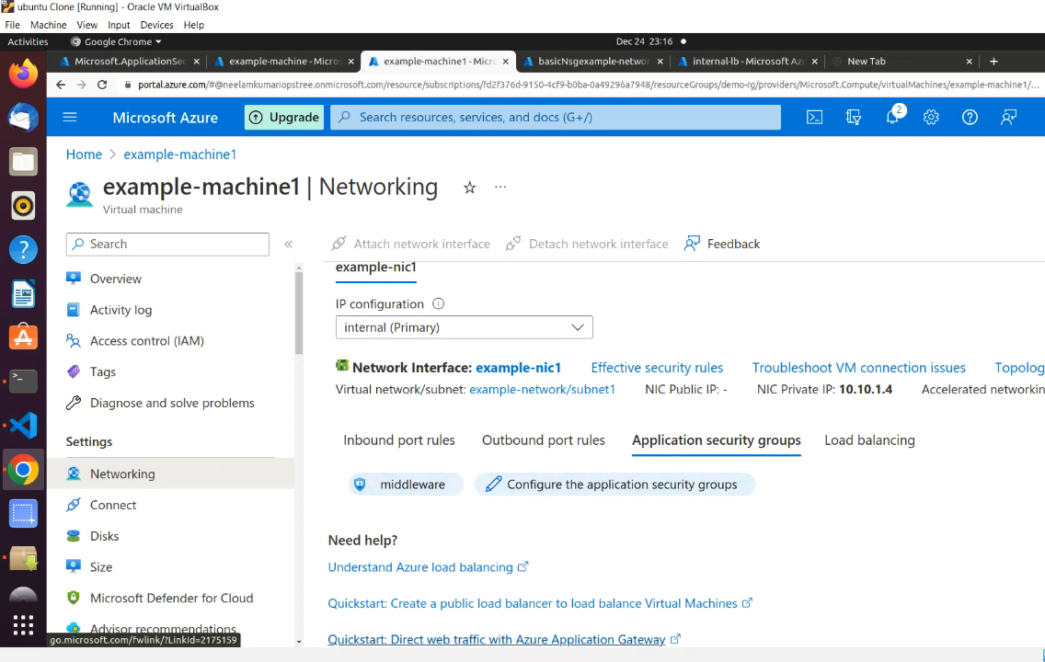
pyautogui.moveTo(538, 661)
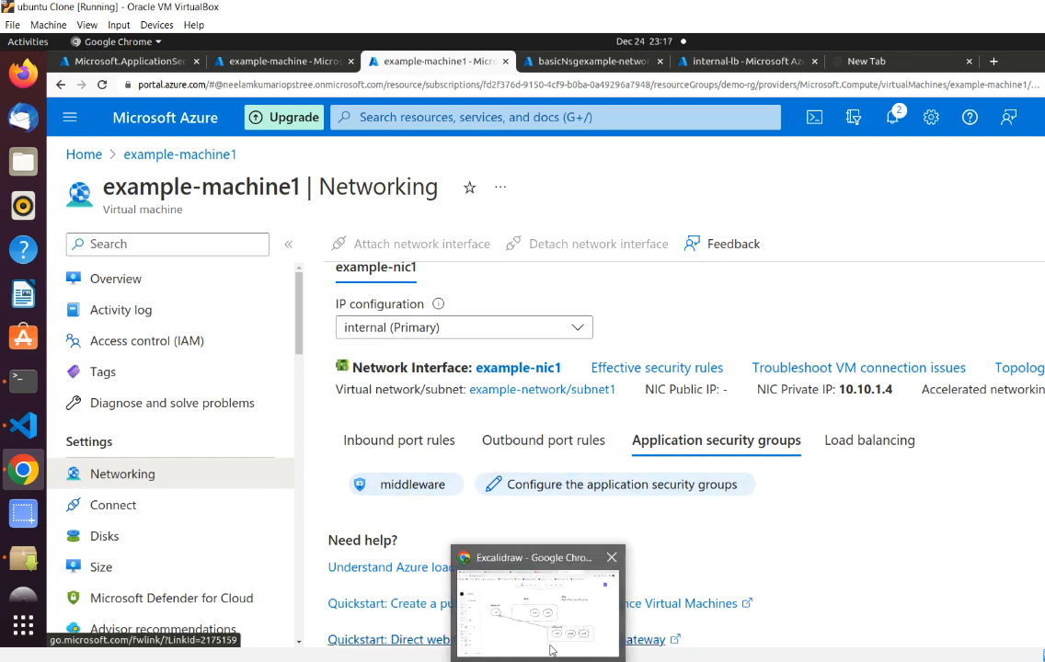
pyautogui.click(490, 571)
# - Move the middleware label onto the top edge of the lower dashed box, between vm31 and vm32, and deselect everything
pyautogui.click(761, 438)
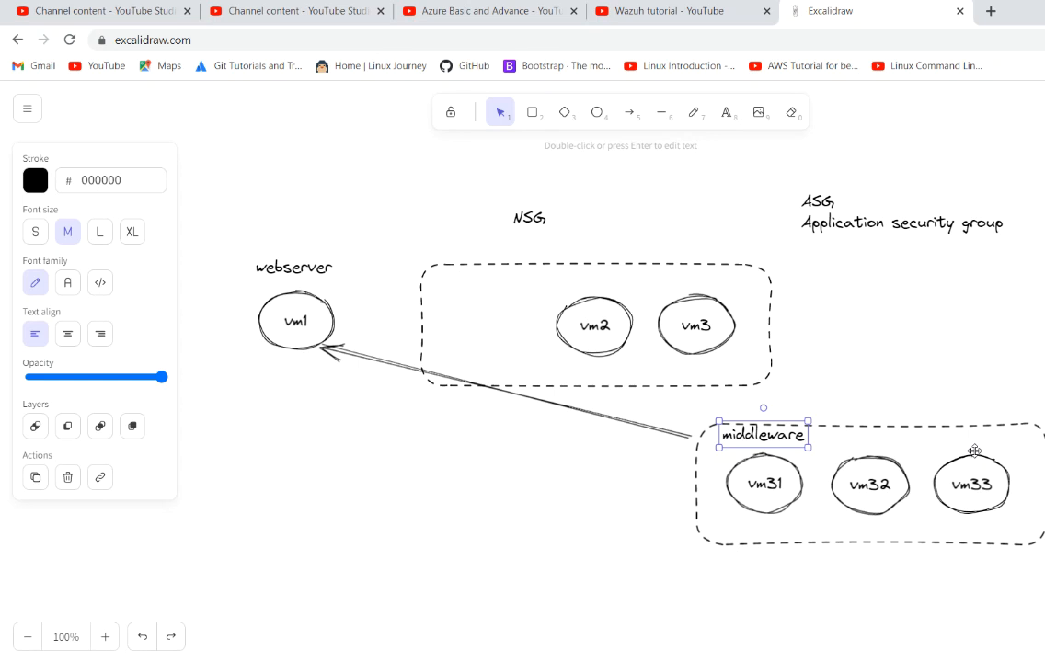
pyautogui.moveTo(768, 434); pyautogui.dragTo(836, 426)
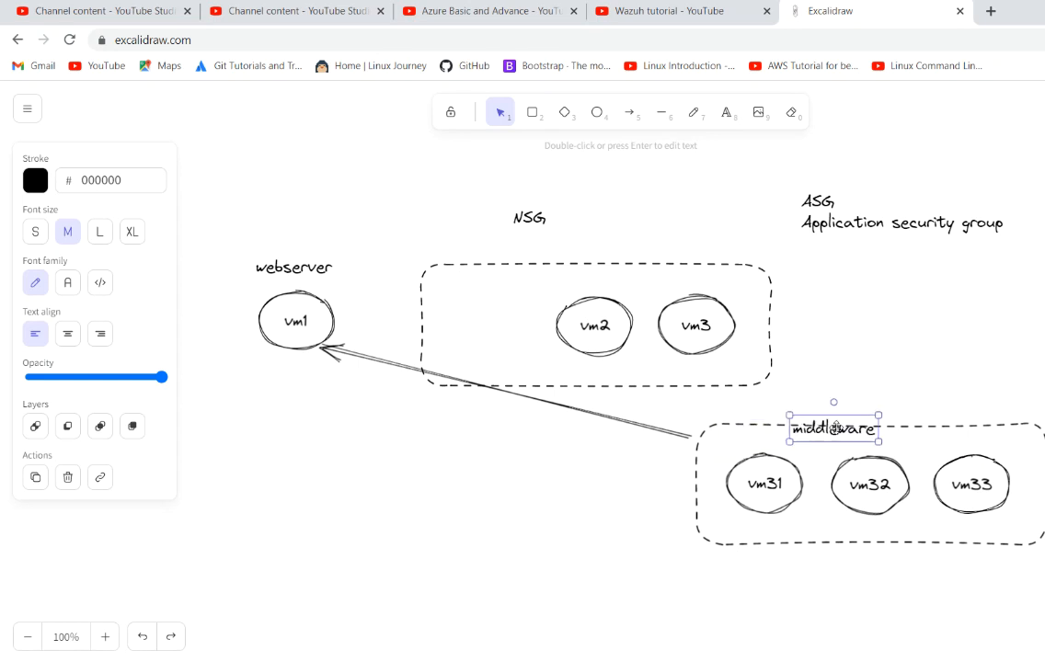
pyautogui.click(898, 428)
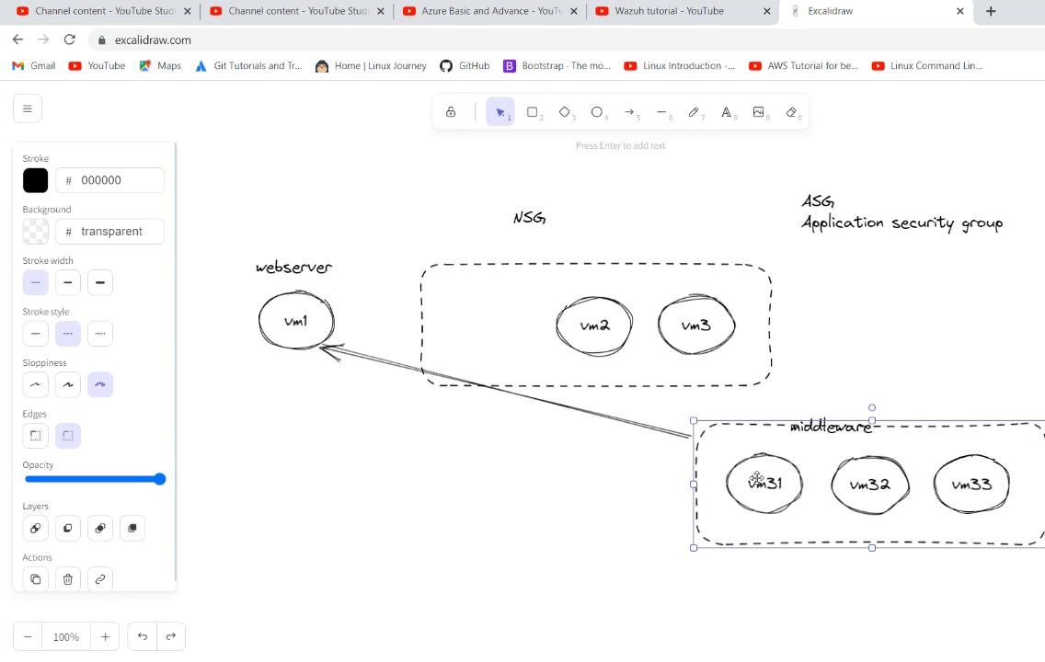
pyautogui.click(733, 595)
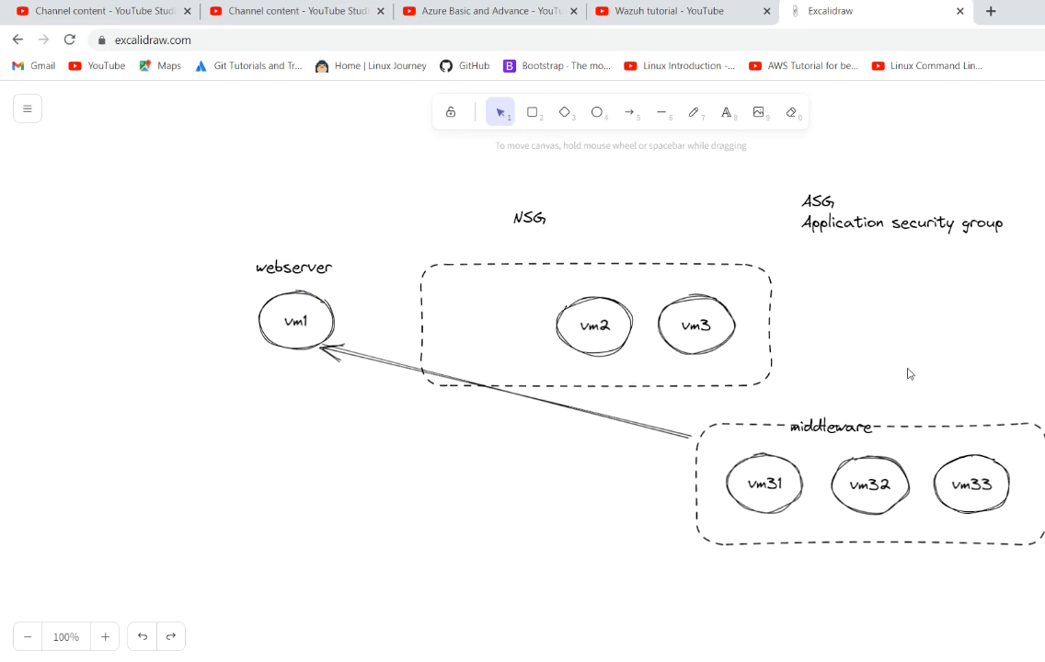
# - Move the vm1 circle back into the upper dashed box beside vm2 and place the webserver label just above the box's top edge
pyautogui.moveTo(283, 323); pyautogui.dragTo(493, 319)
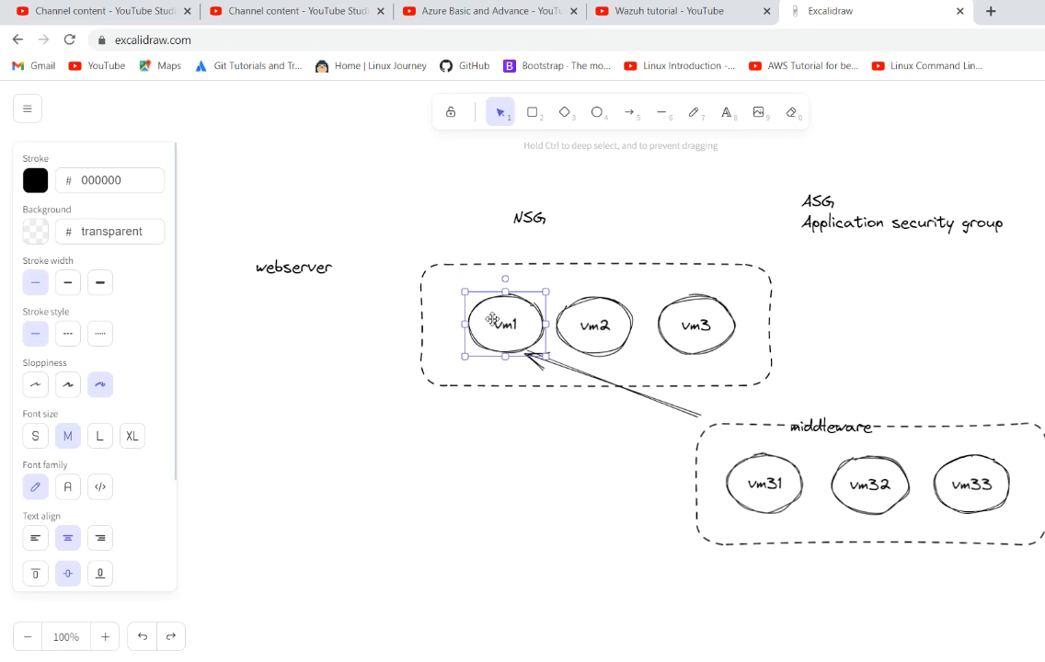
pyautogui.click(301, 269)
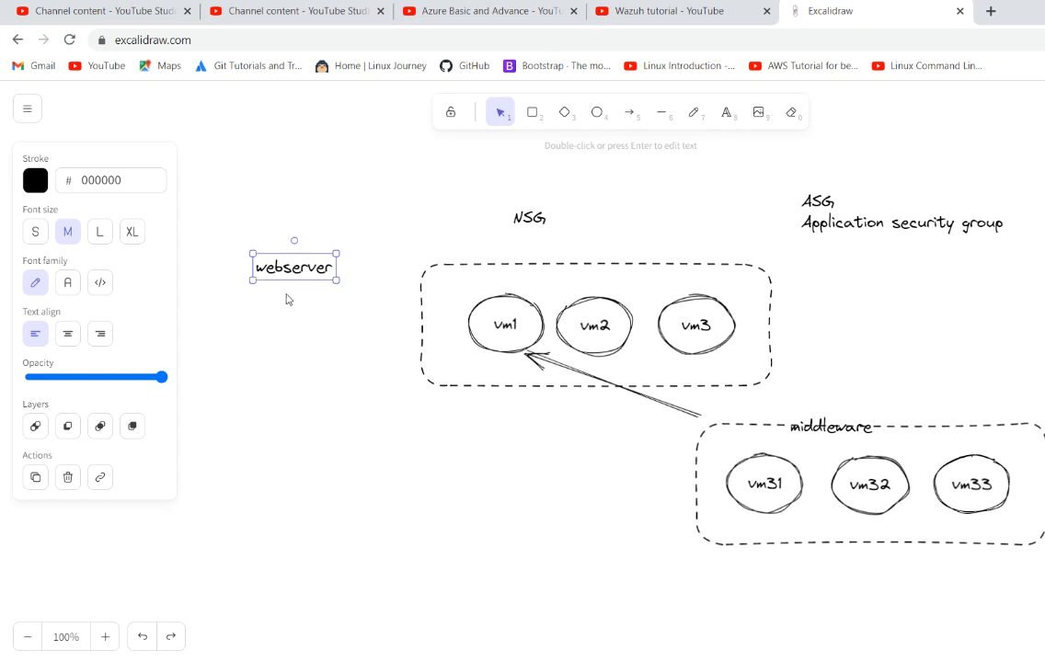
pyautogui.moveTo(276, 265); pyautogui.dragTo(354, 256)
pyautogui.moveTo(455, 243); pyautogui.dragTo(488, 250)
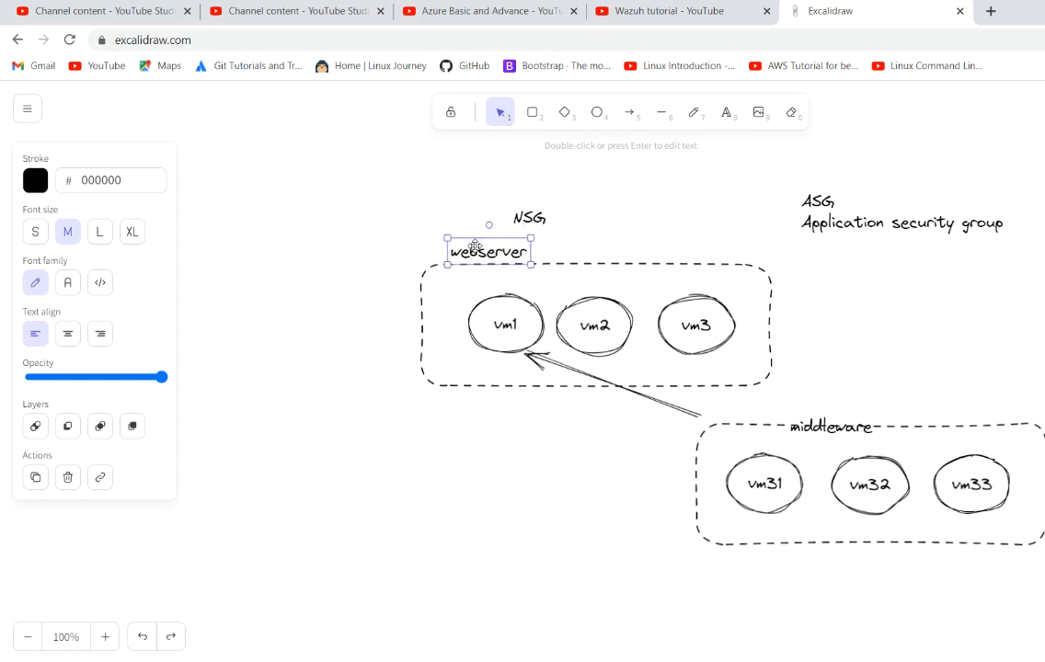
pyautogui.click(329, 246)
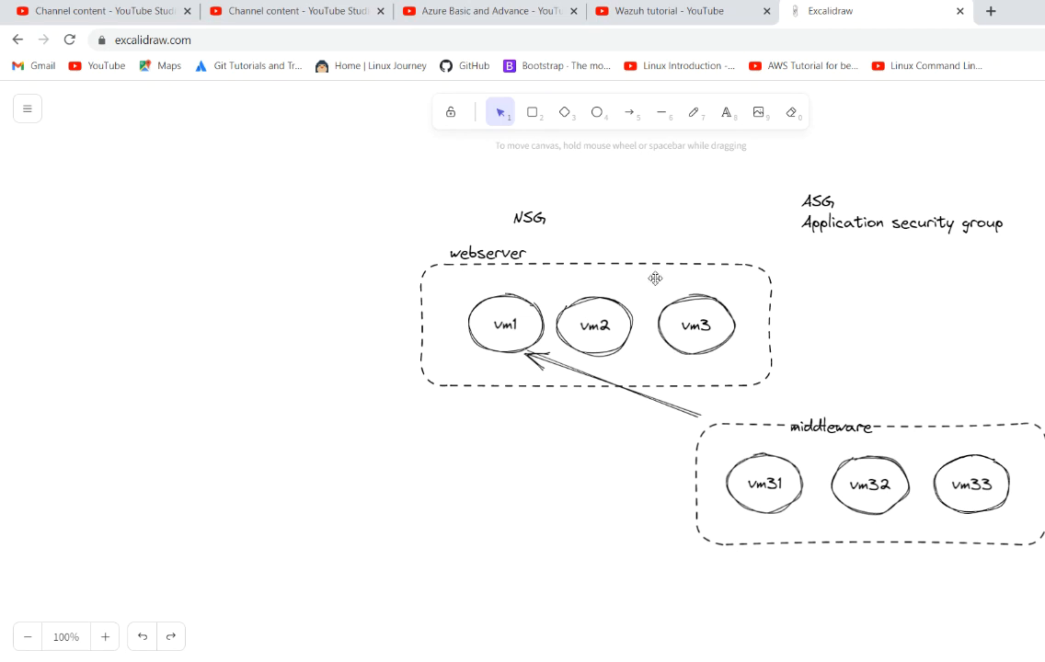
pyautogui.click(699, 320)
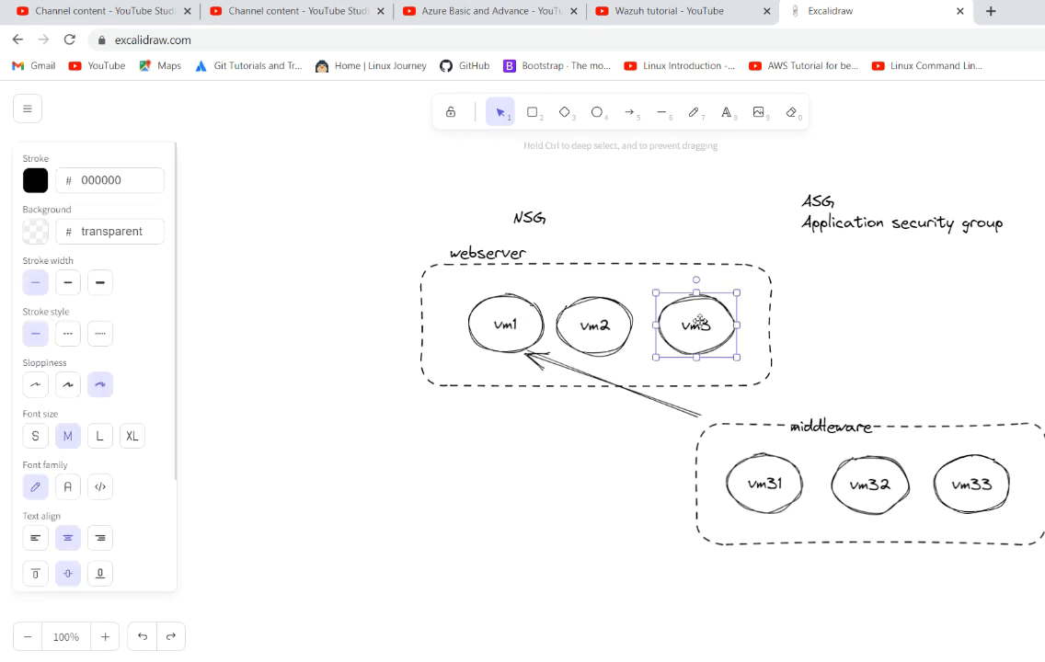
pyautogui.click(843, 337)
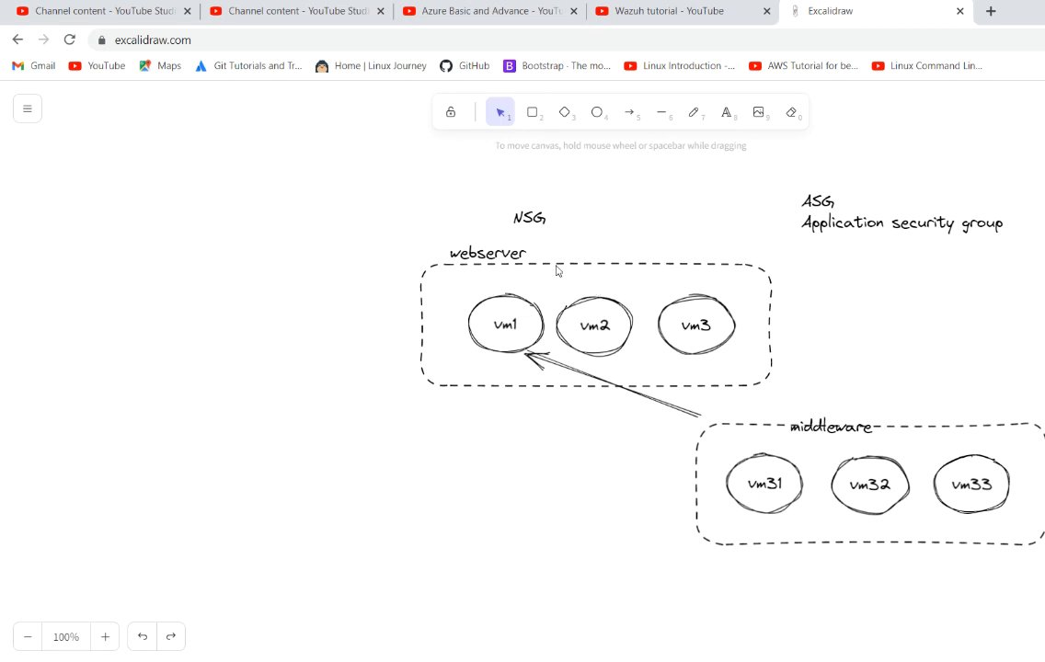
pyautogui.click(460, 247)
pyautogui.click(627, 264)
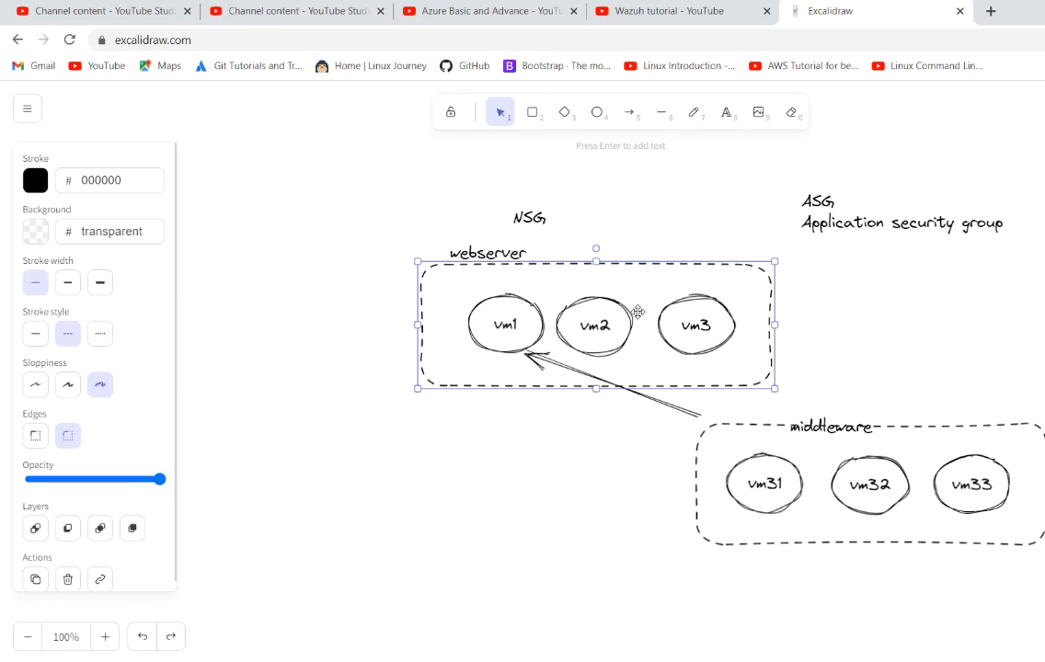
# - Switch to the Azure portal and examine the inbound port rules of example-machine, including the columns further along the table
pyautogui.click(655, 659)
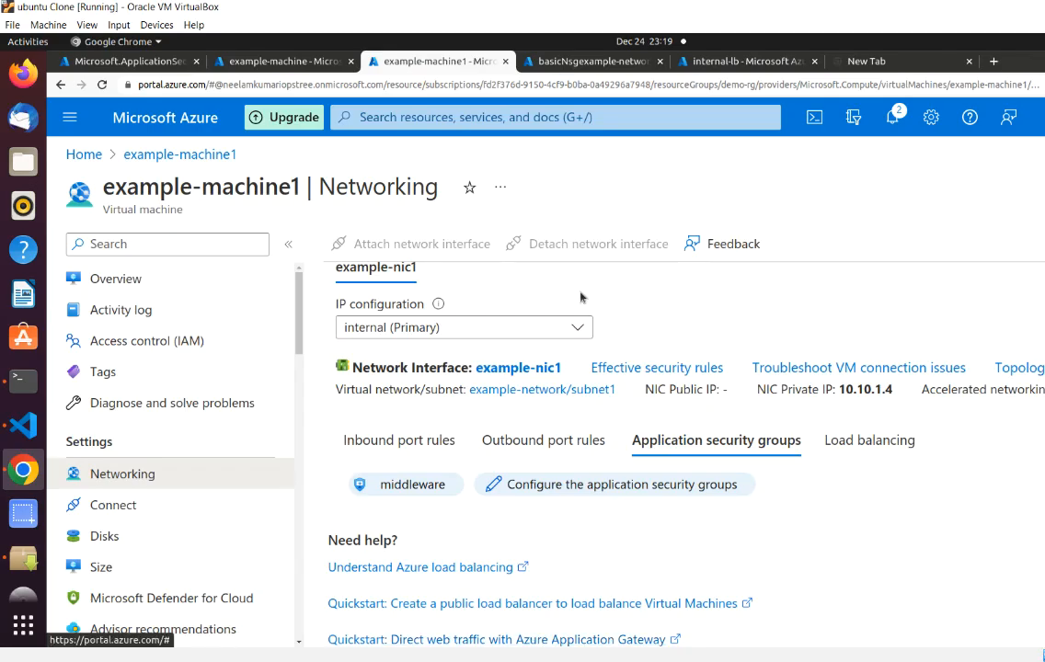
pyautogui.click(265, 64)
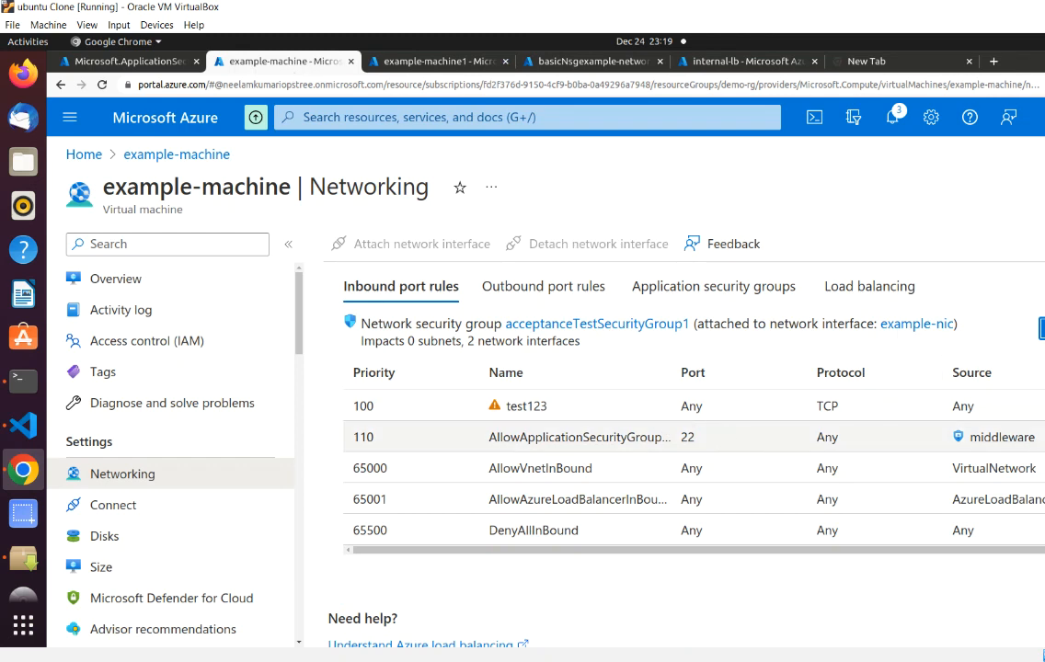
pyautogui.moveTo(933, 552); pyautogui.dragTo(1044, 562)
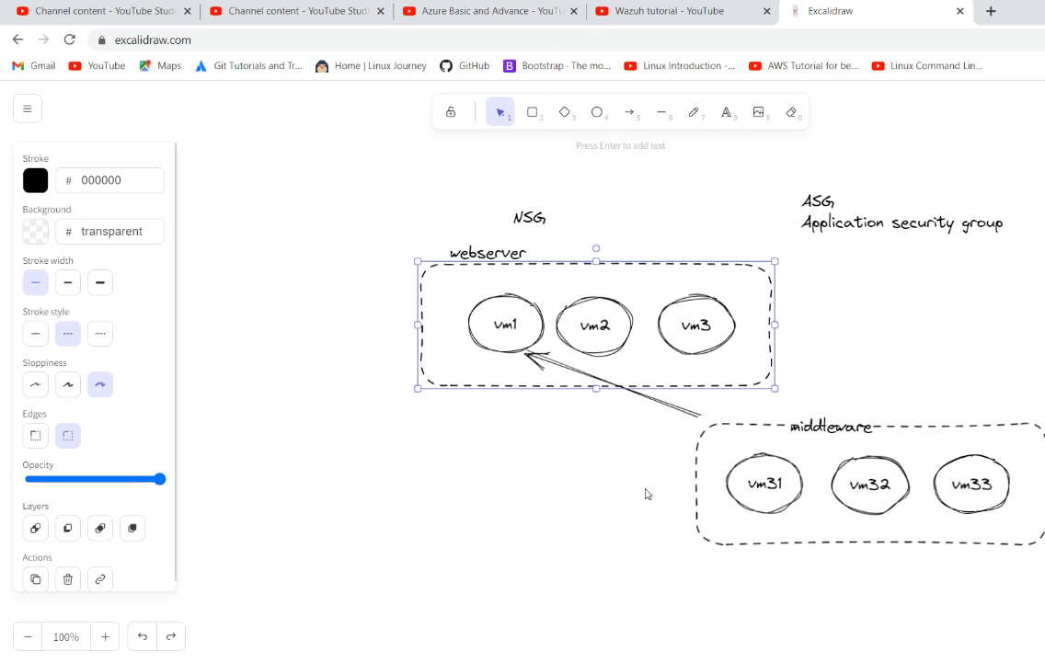
# - In the Excalidraw diagram, draw a large solid rectangle enclosing both dashed boxes and the NSG and ASG labels
pyautogui.click(635, 584)
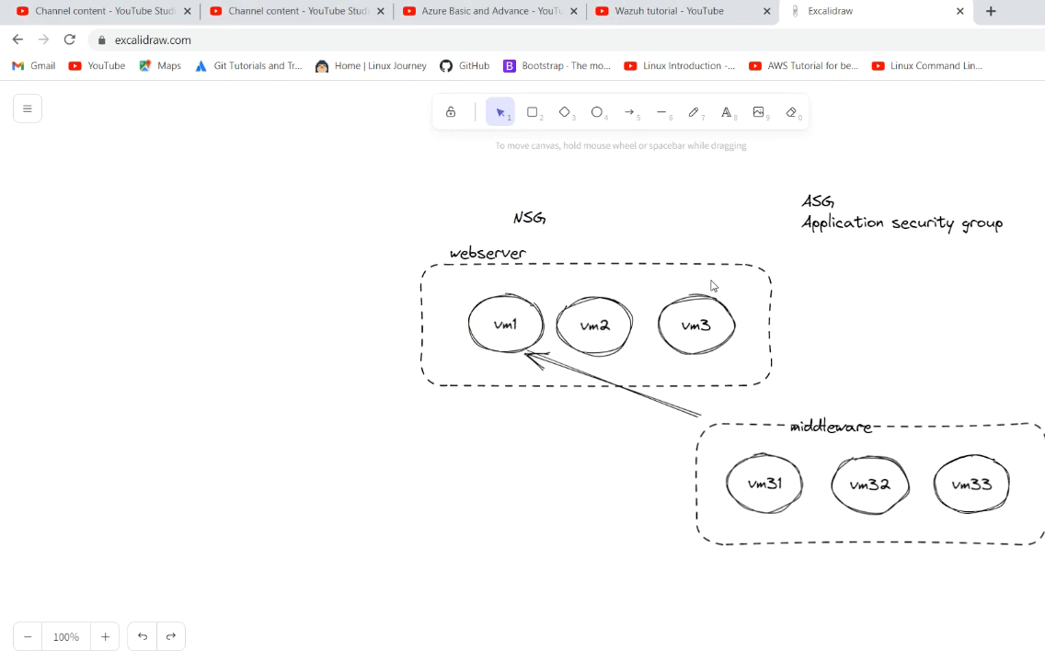
pyautogui.click(532, 112)
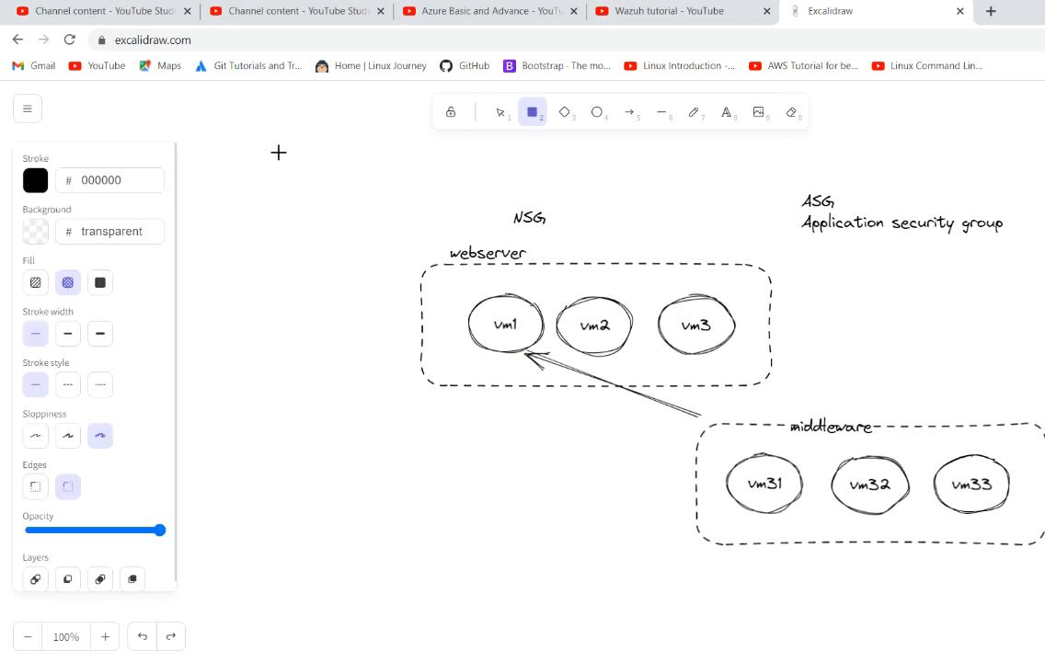
pyautogui.moveTo(279, 153)
pyautogui.mouseDown()
pyautogui.moveTo(642, 309)
pyautogui.moveTo(1044, 621)
pyautogui.moveTo(1044, 593)
pyautogui.mouseUp()
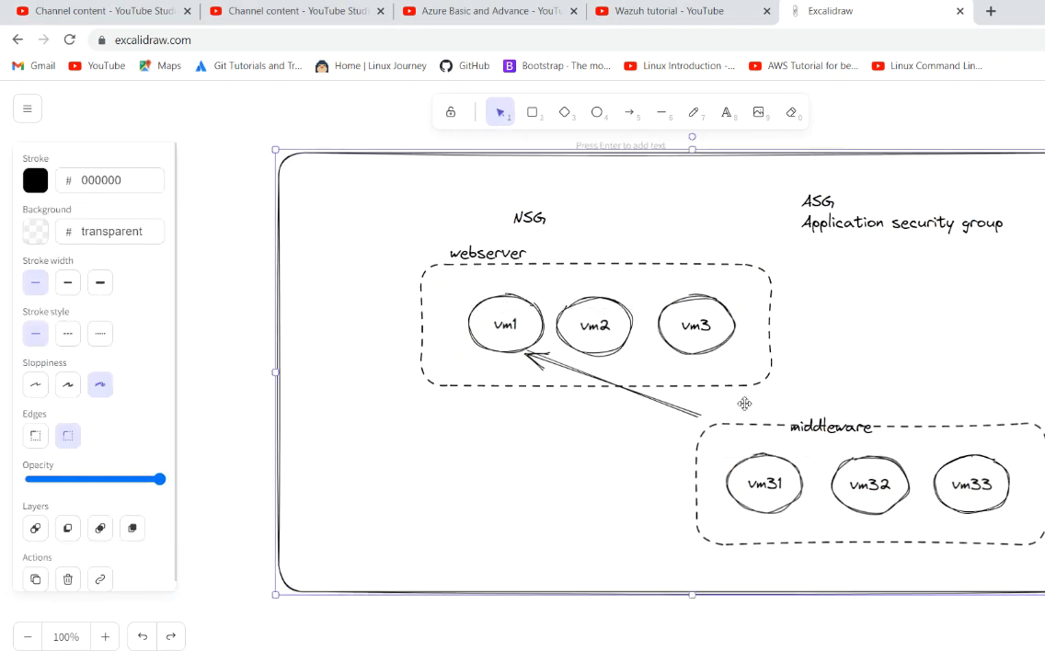
pyautogui.click(590, 320)
pyautogui.click(488, 259)
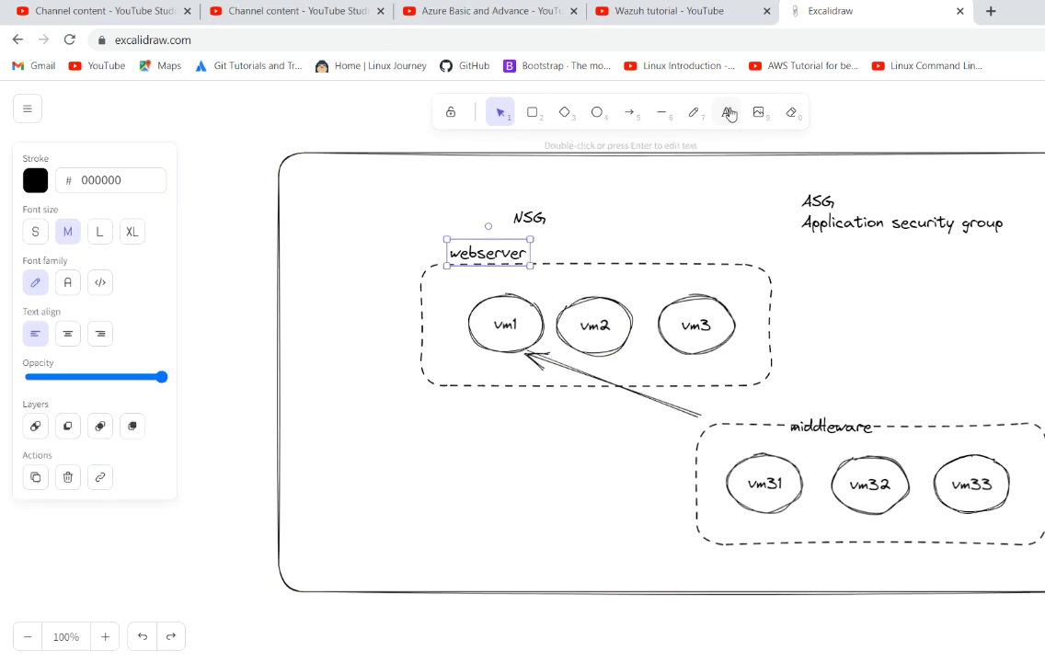
pyautogui.click(852, 139)
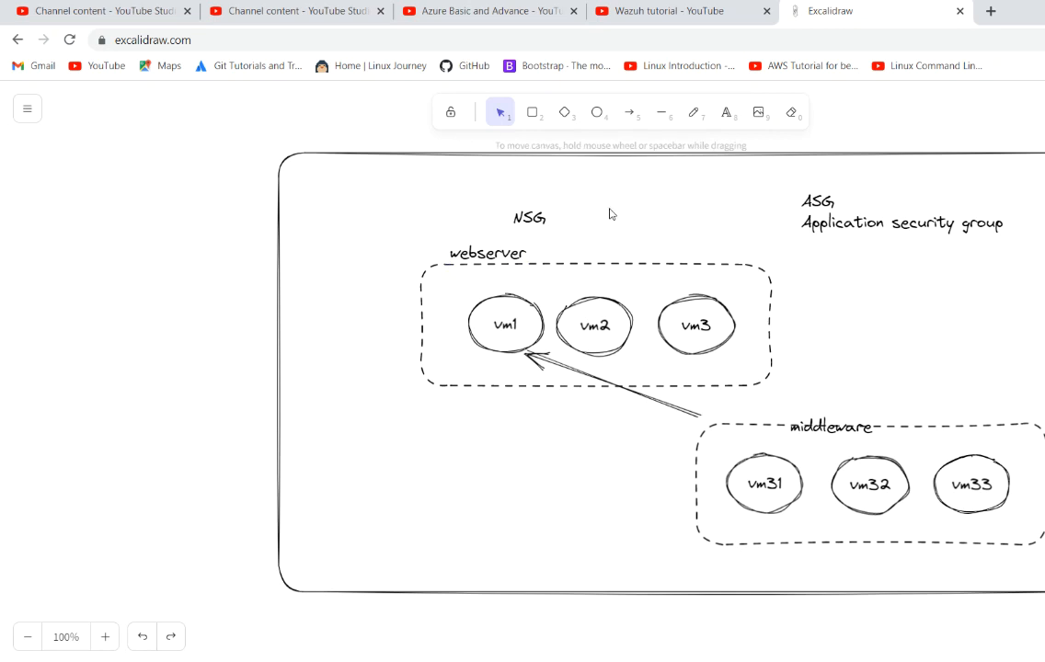
# - Move the webserver label below the large rectangle and back to just above the upper dashed box
pyautogui.click(482, 257)
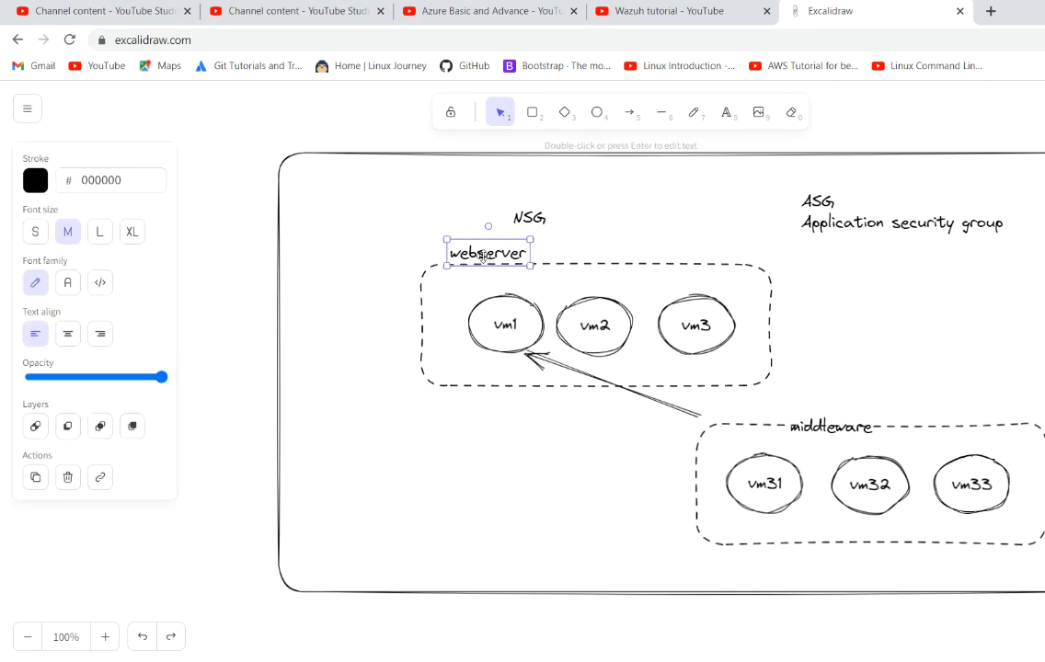
pyautogui.moveTo(482, 257); pyautogui.dragTo(370, 633)
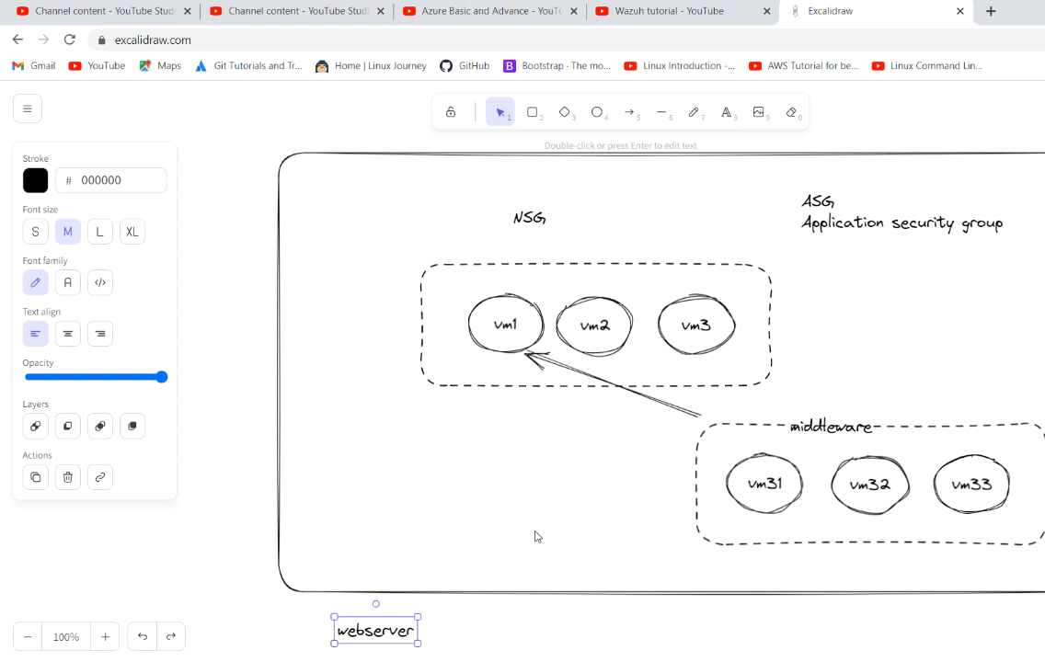
pyautogui.moveTo(367, 614); pyautogui.dragTo(476, 240)
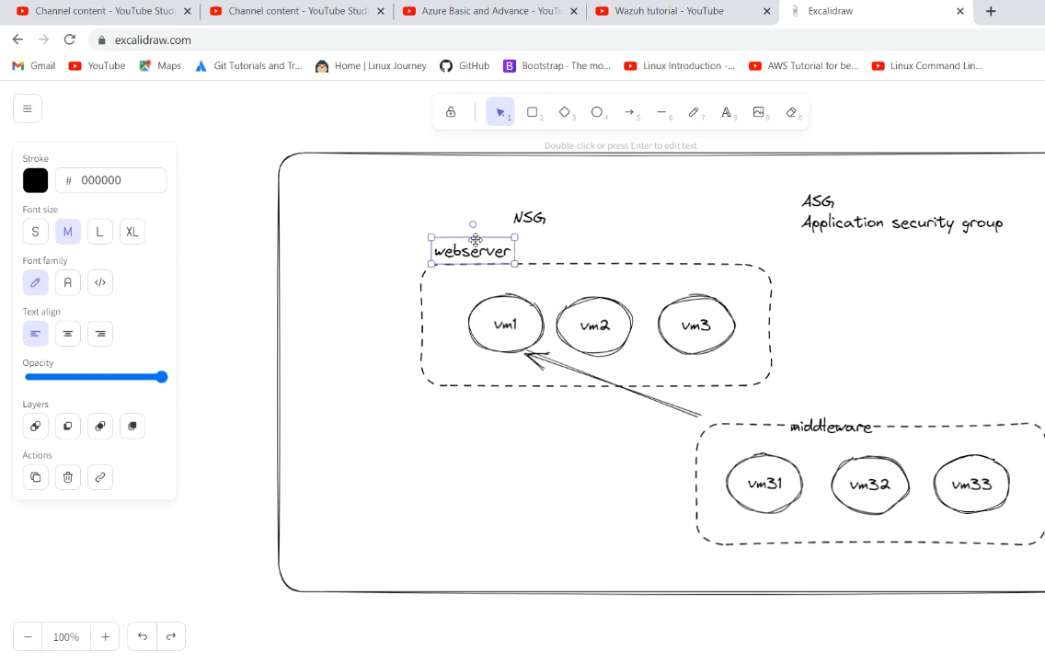